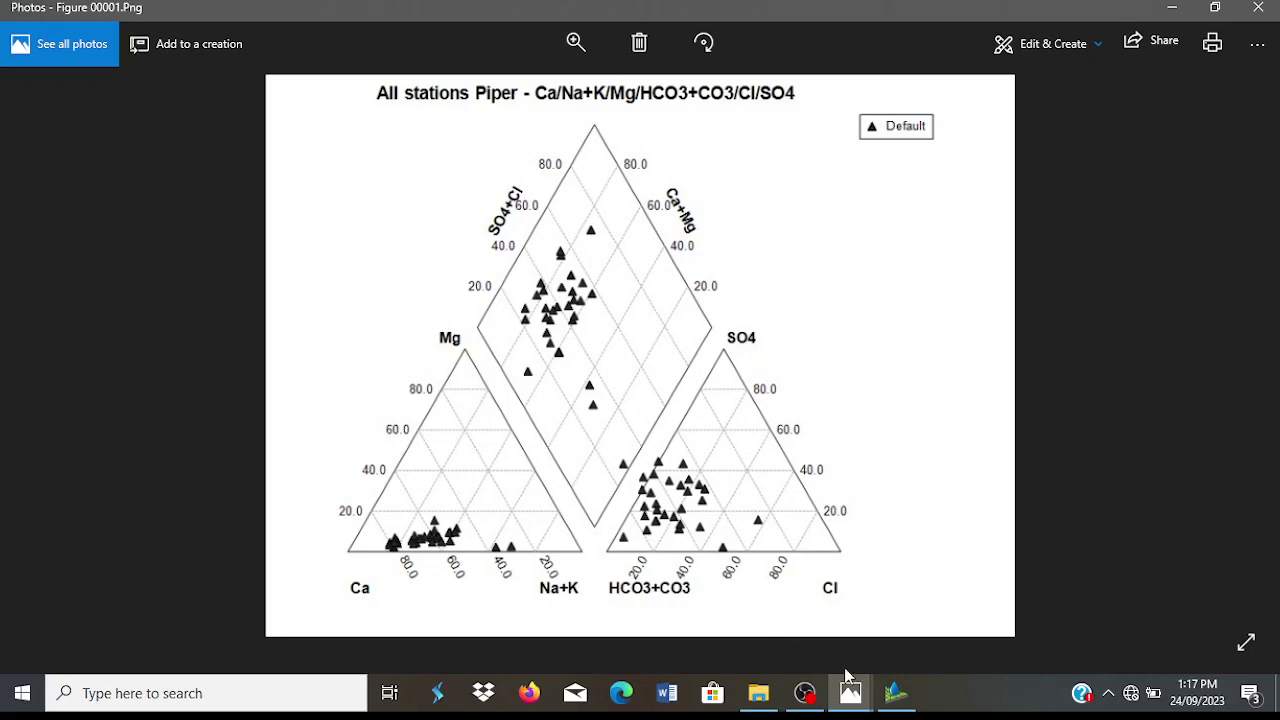
Switch to File Explorer and open the Sample data workbook from the AquaChem Projects folder Aquachem Tutorial.
left_click(896, 692)
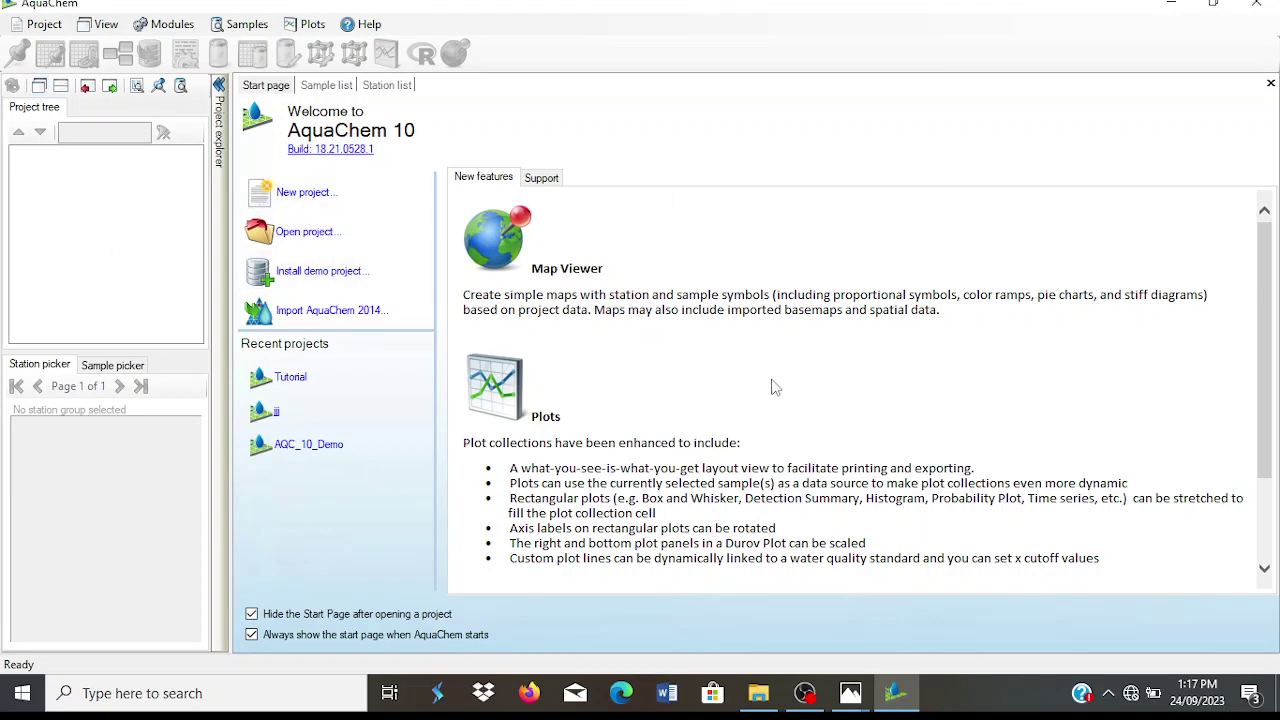
left_click(758, 693)
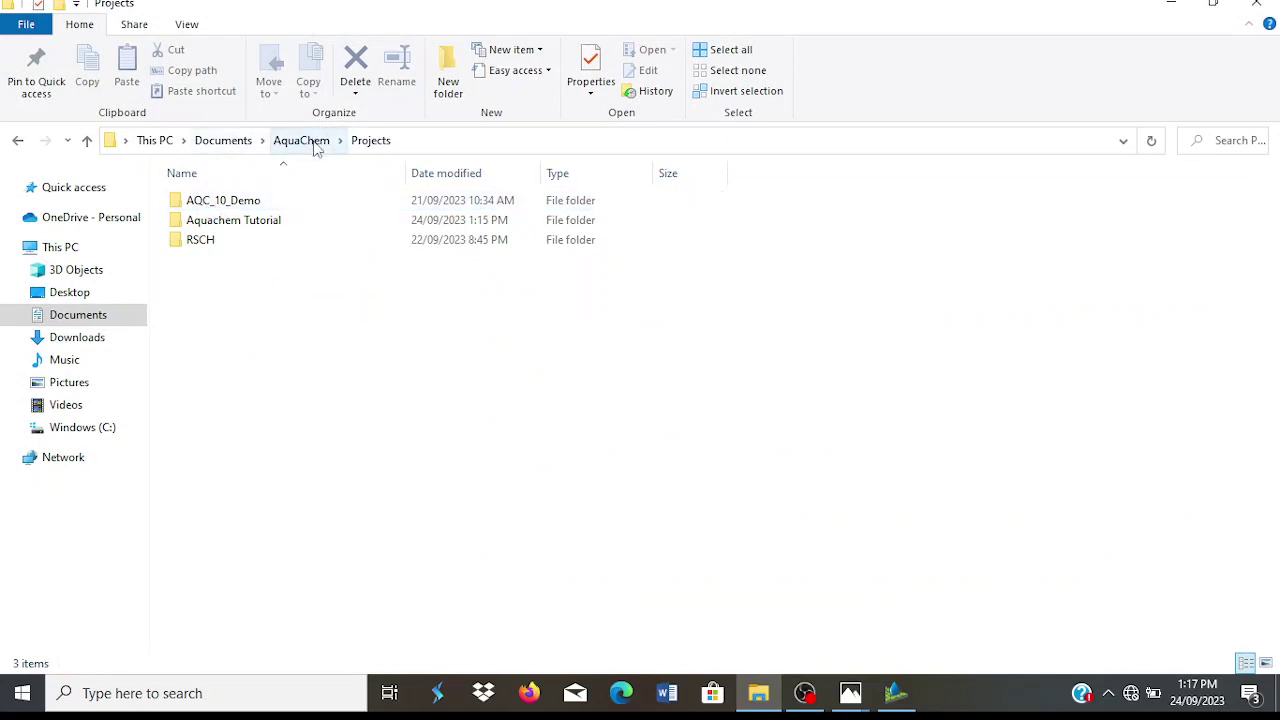
left_click(289, 141)
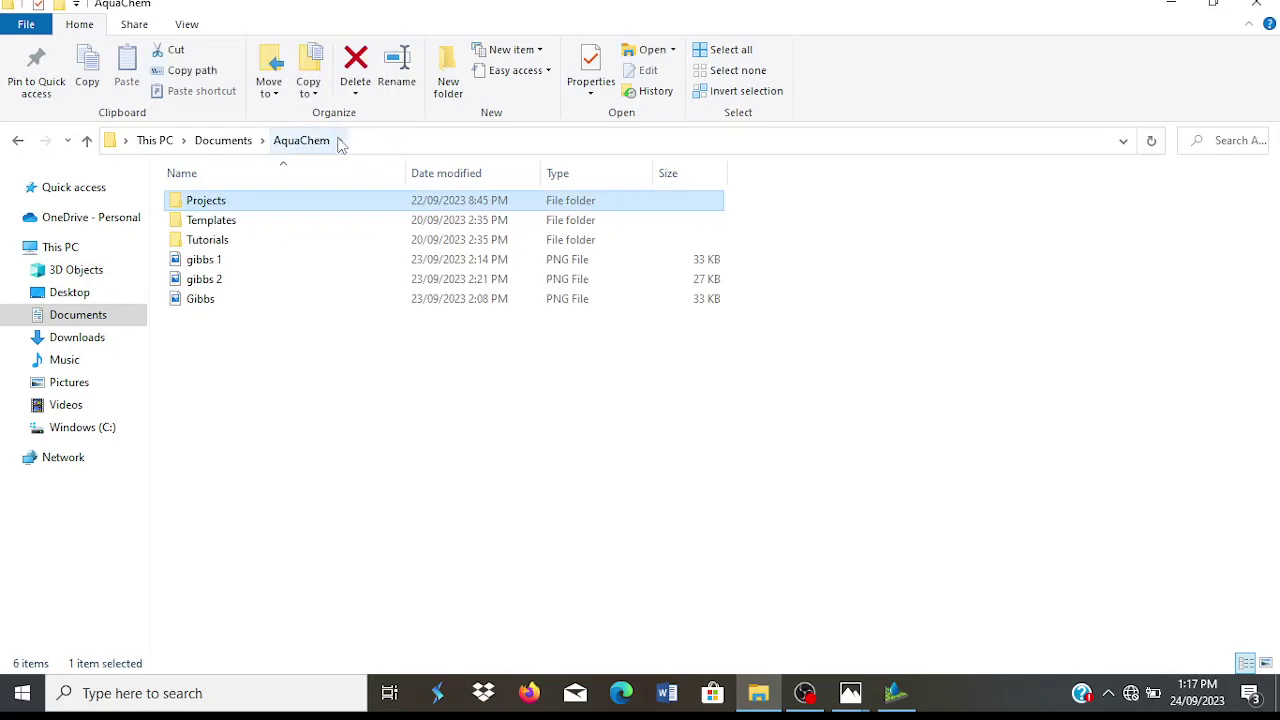
double_click(243, 200)
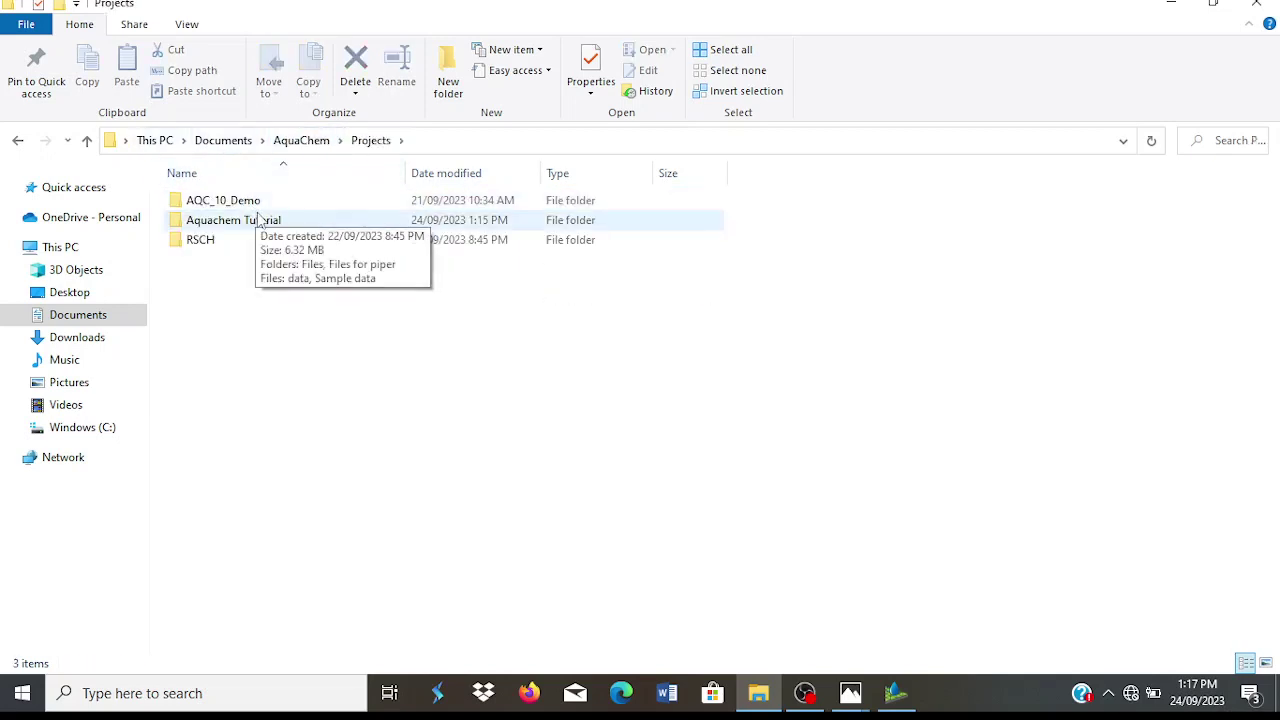
double_click(258, 219)
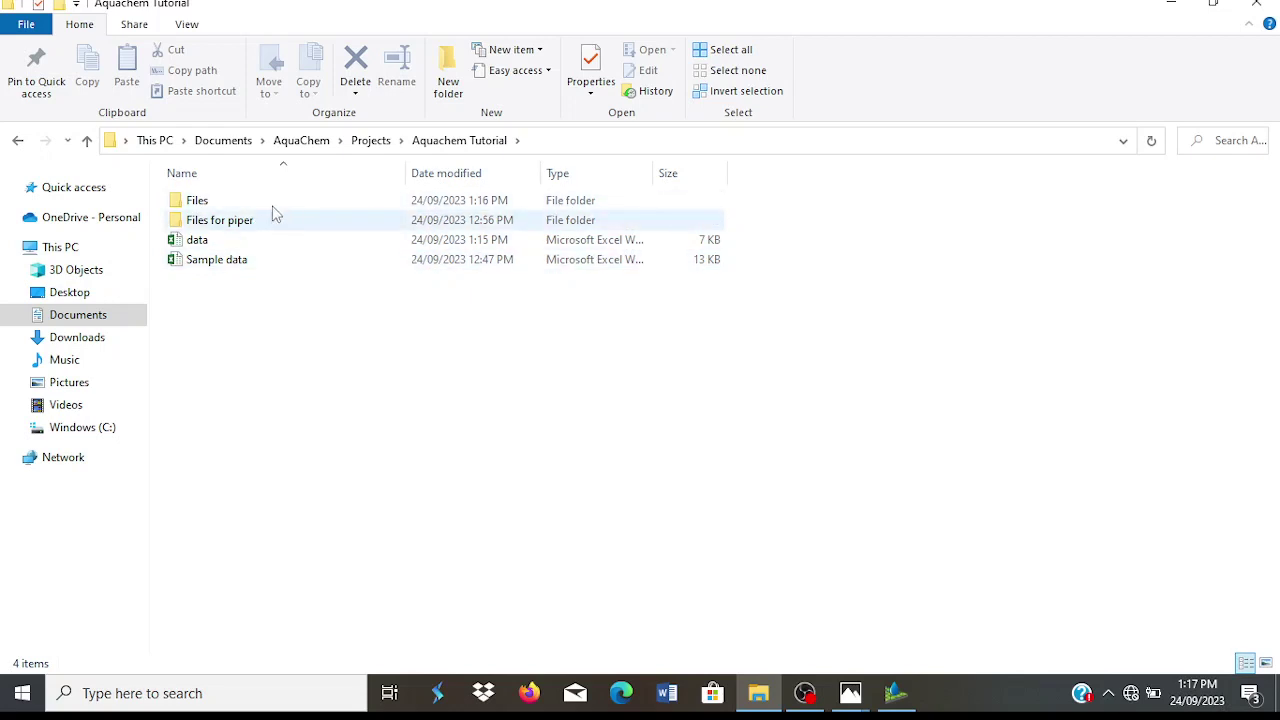
double_click(240, 260)
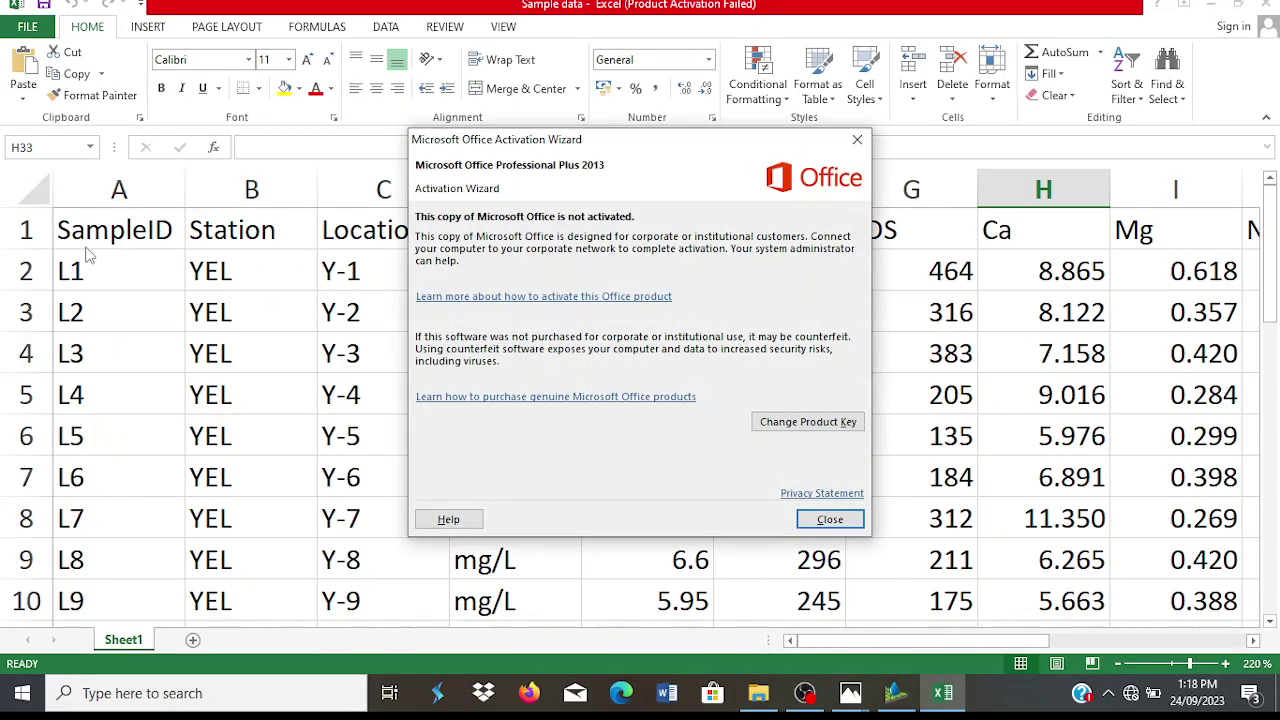
Dismiss the activation notice, examine the header row from SampleID across to NO3, and close the workbook.
left_click(851, 140)
left_click(28, 230)
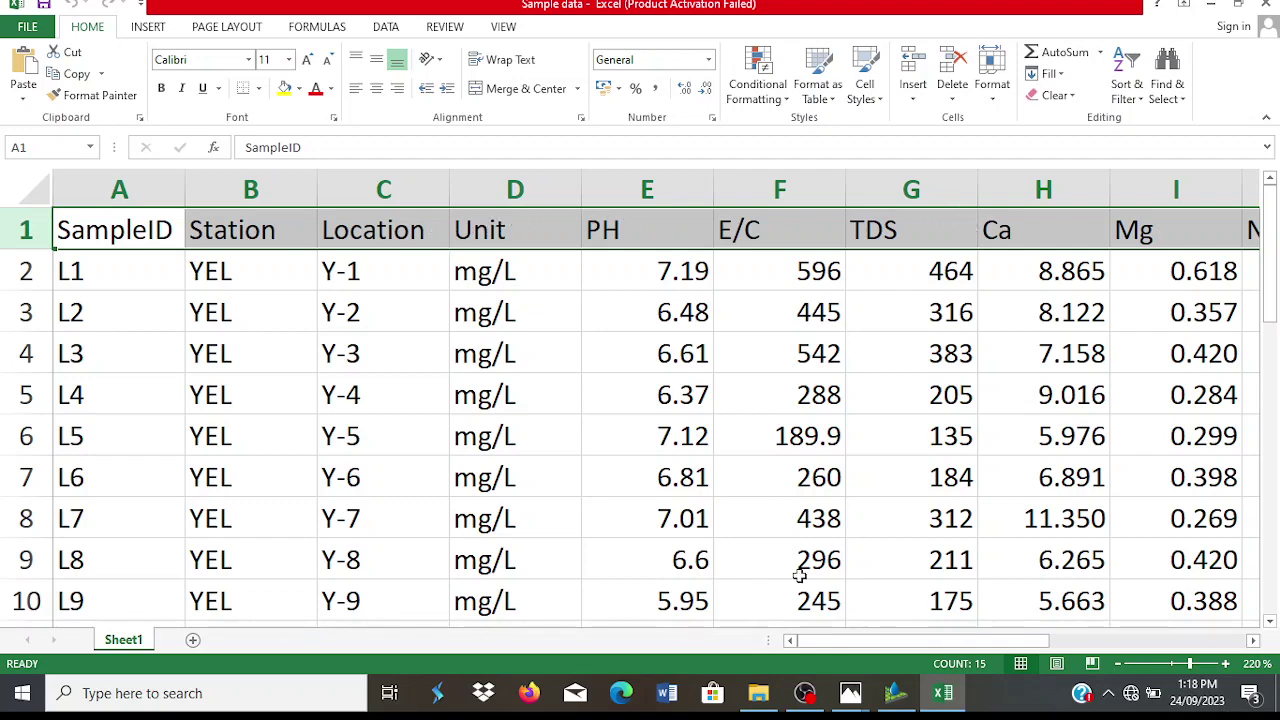
left_click_drag(851, 650, 800, 640)
left_click_drag(952, 648, 1127, 642)
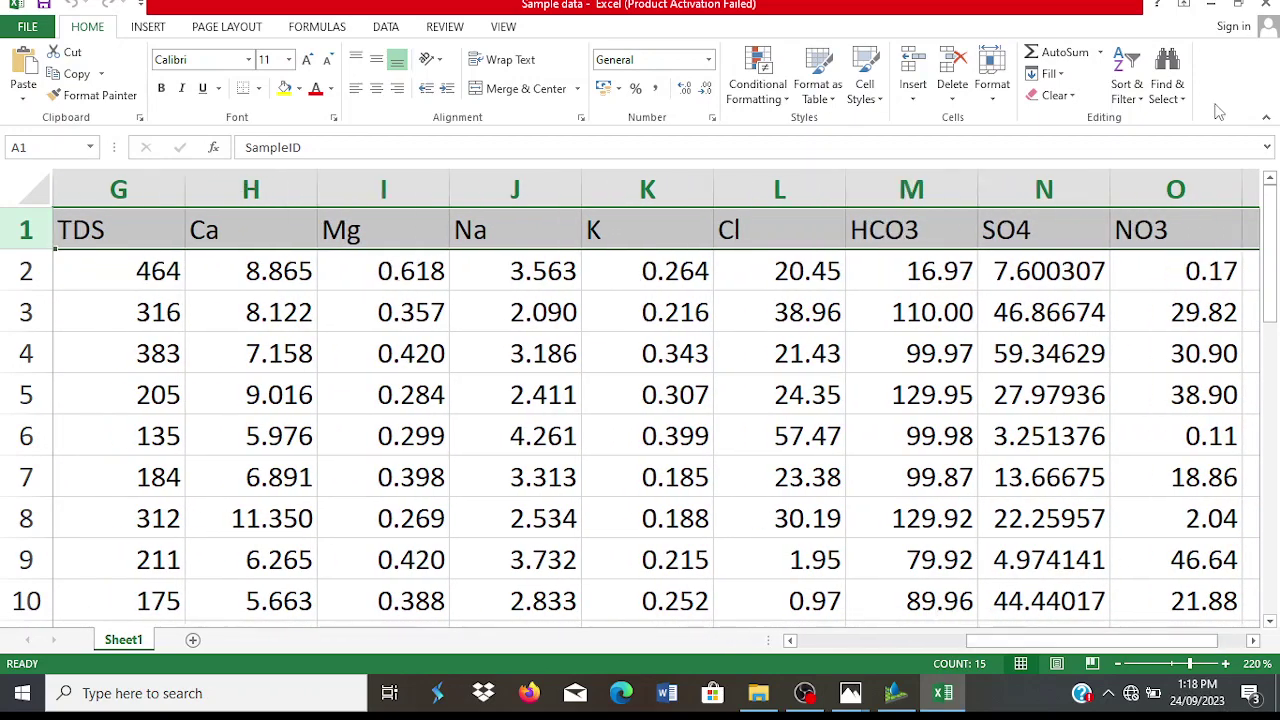
left_click(1268, 6)
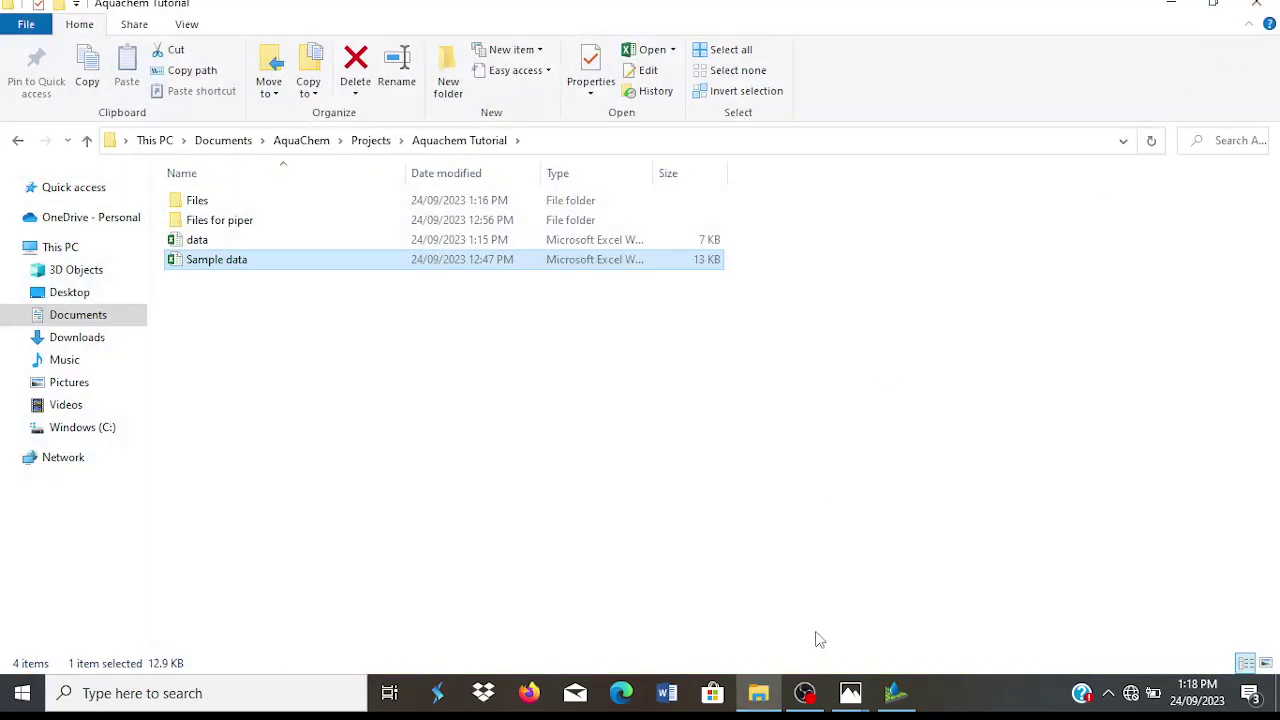
Switch to AquaChem and start a new project named Tutorial.
left_click(896, 693)
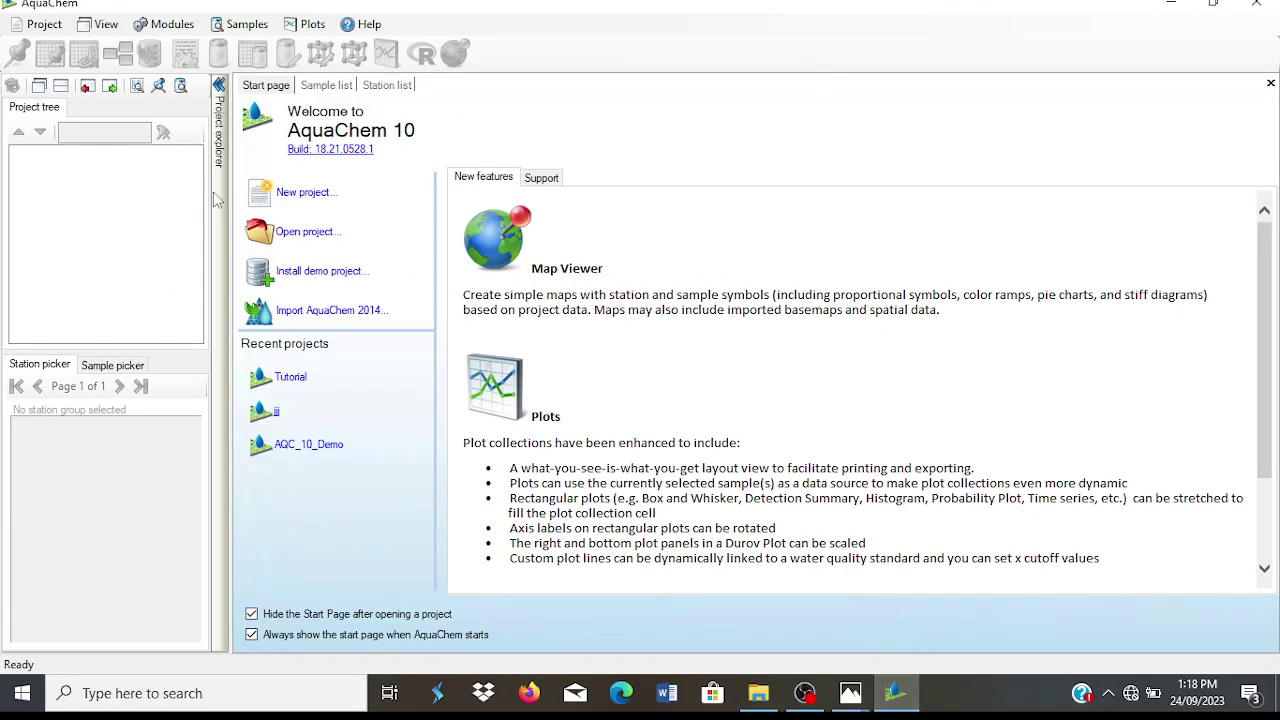
left_click(38, 24)
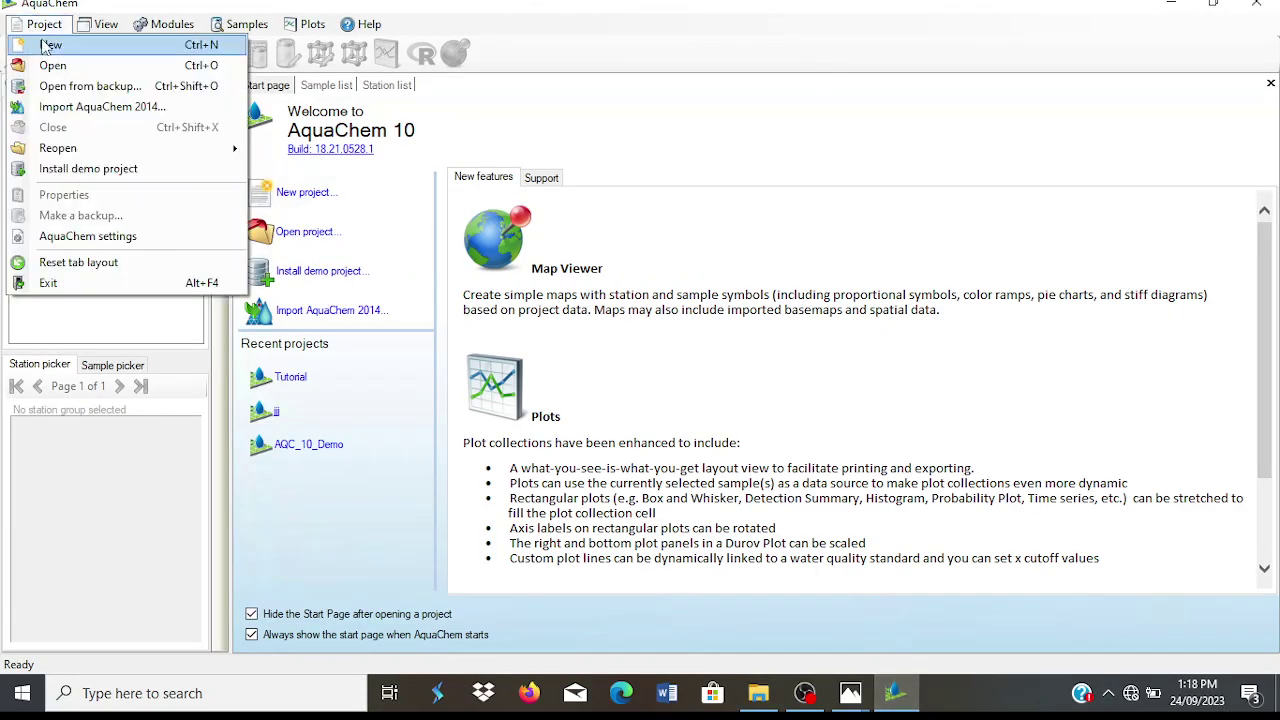
left_click(51, 46)
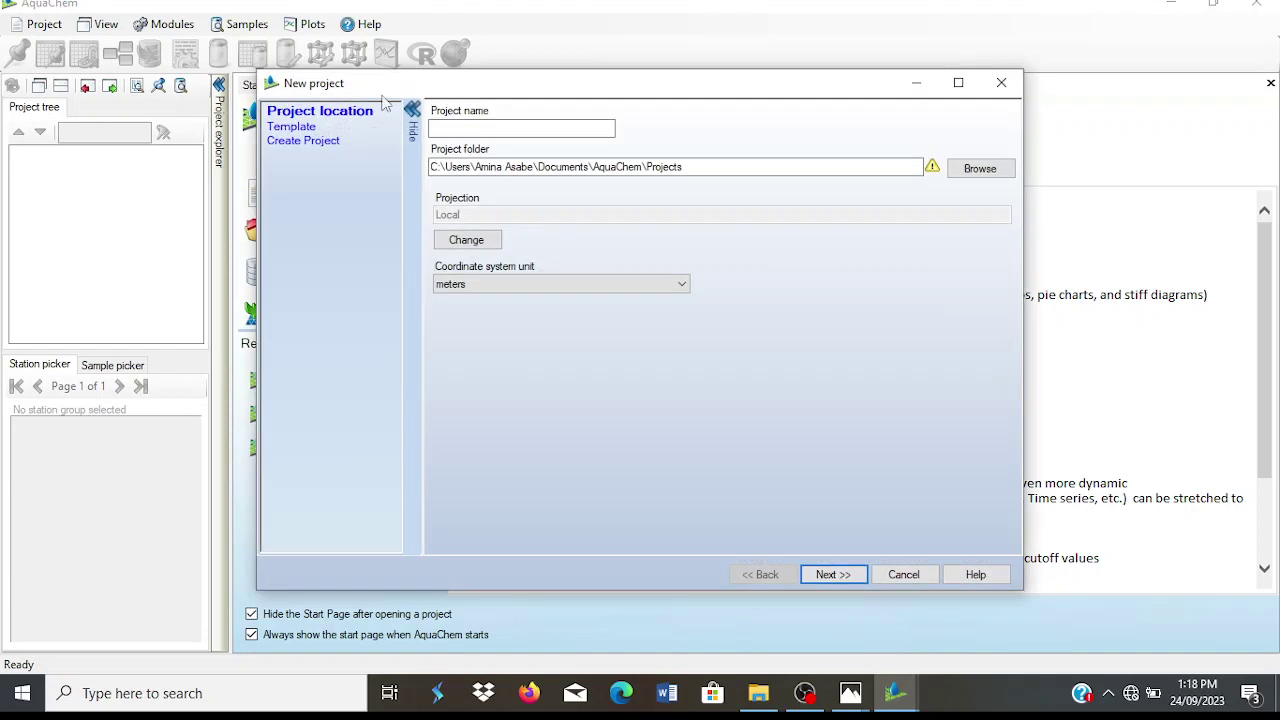
left_click(496, 128)
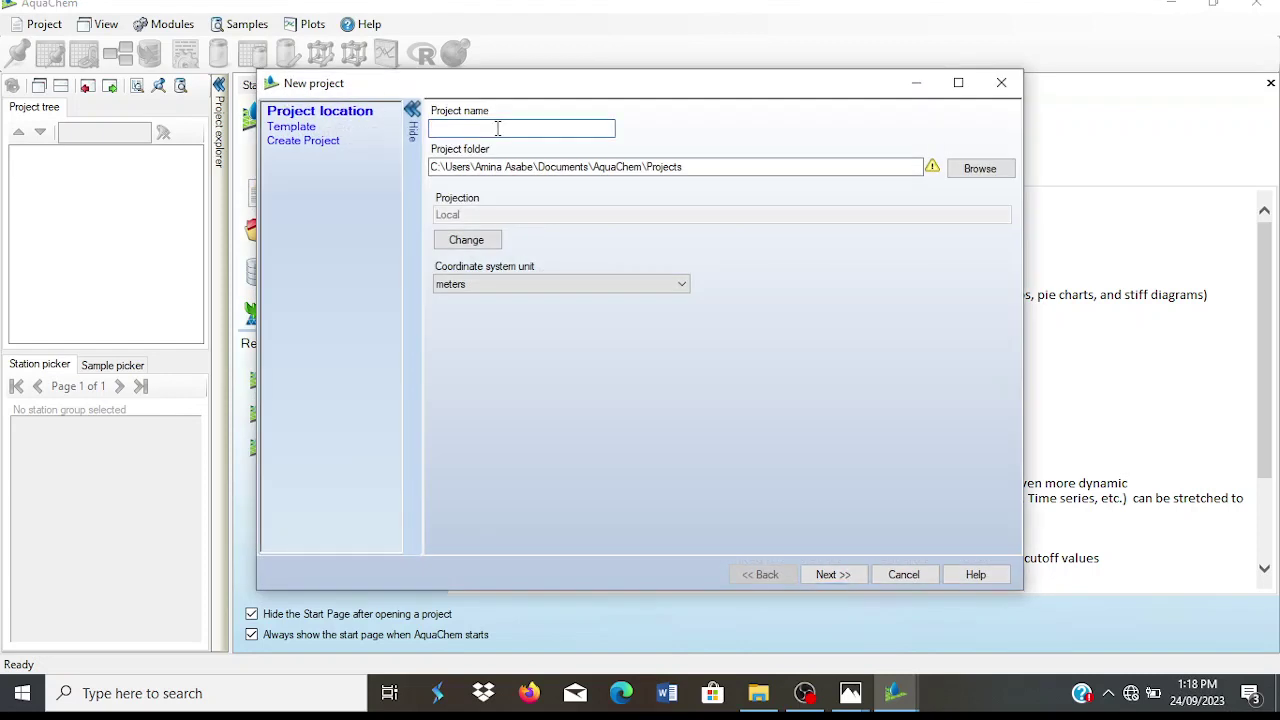
type("Tutorial")
Set the project folder to the Files subfolder of Projects\Aquachem Tutorial.
left_click(955, 170)
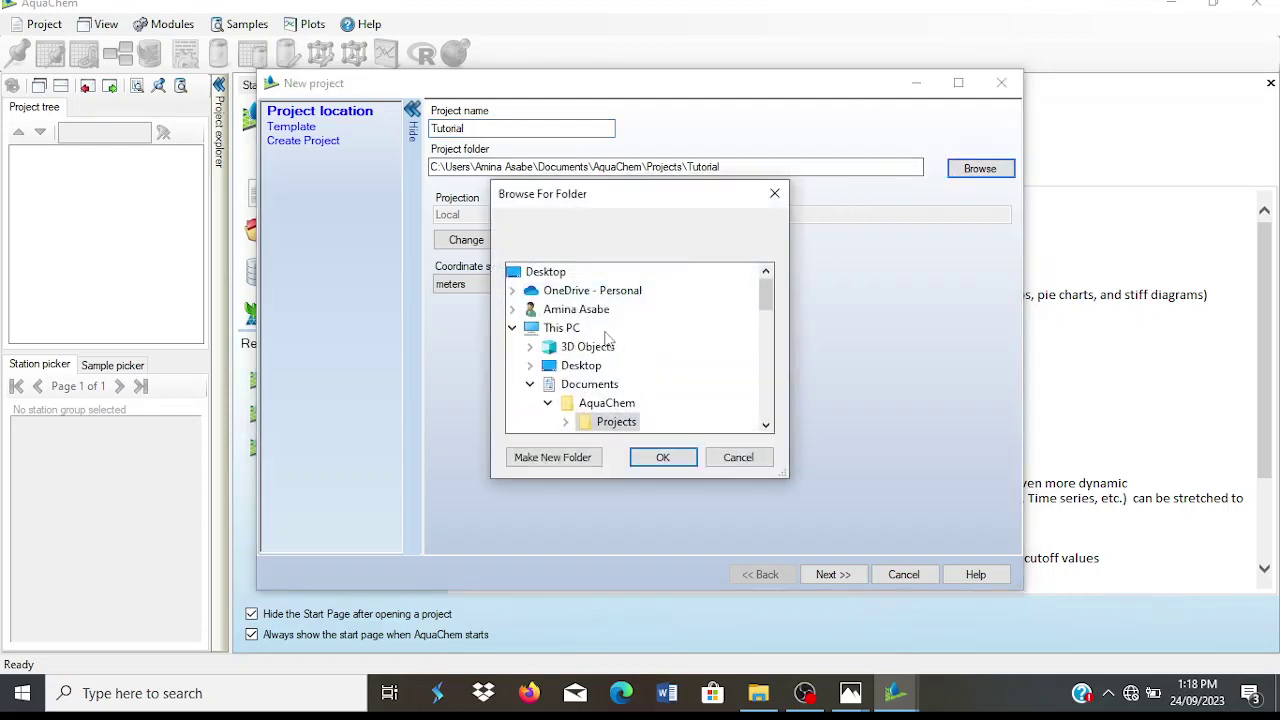
double_click(612, 421)
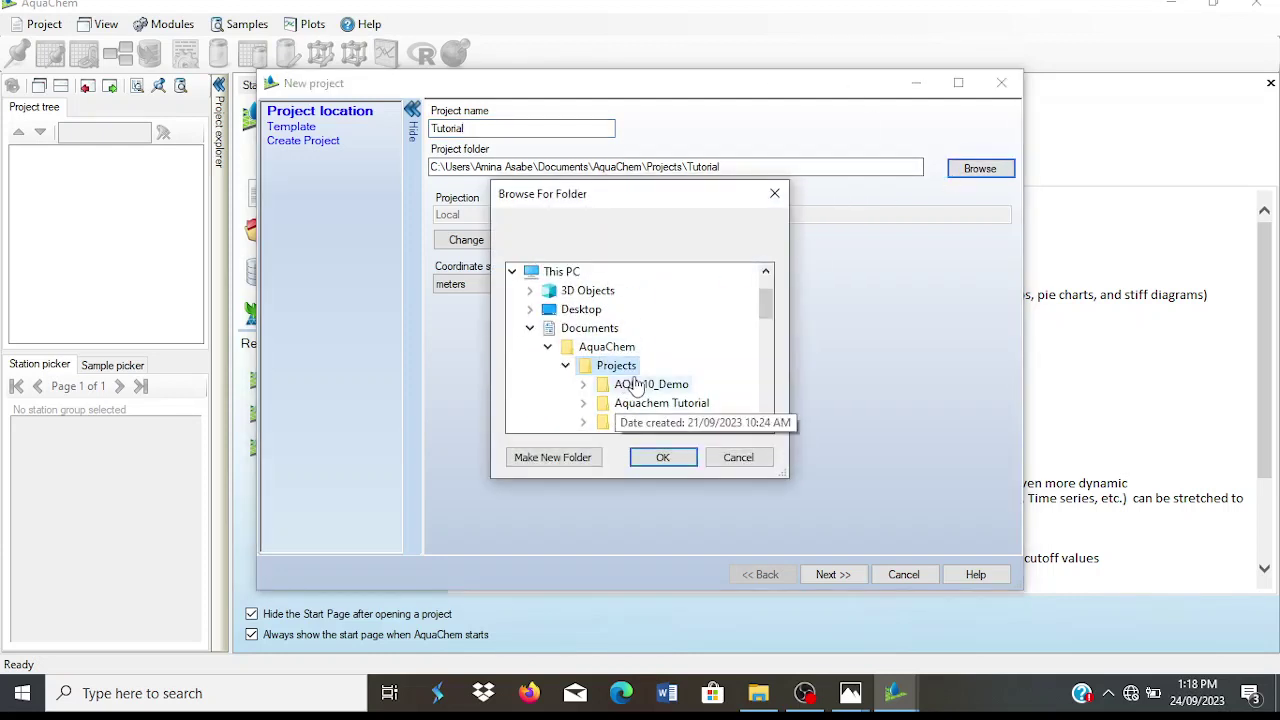
double_click(638, 403)
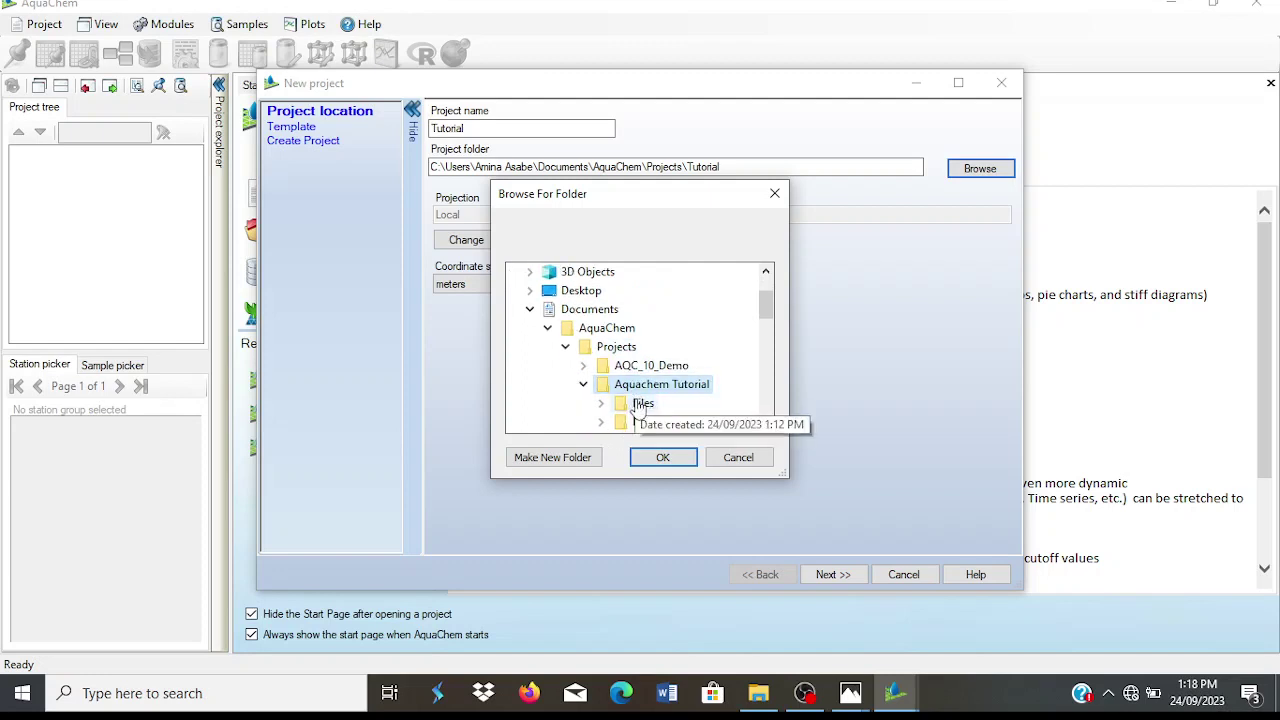
left_click(638, 407)
left_click(663, 457)
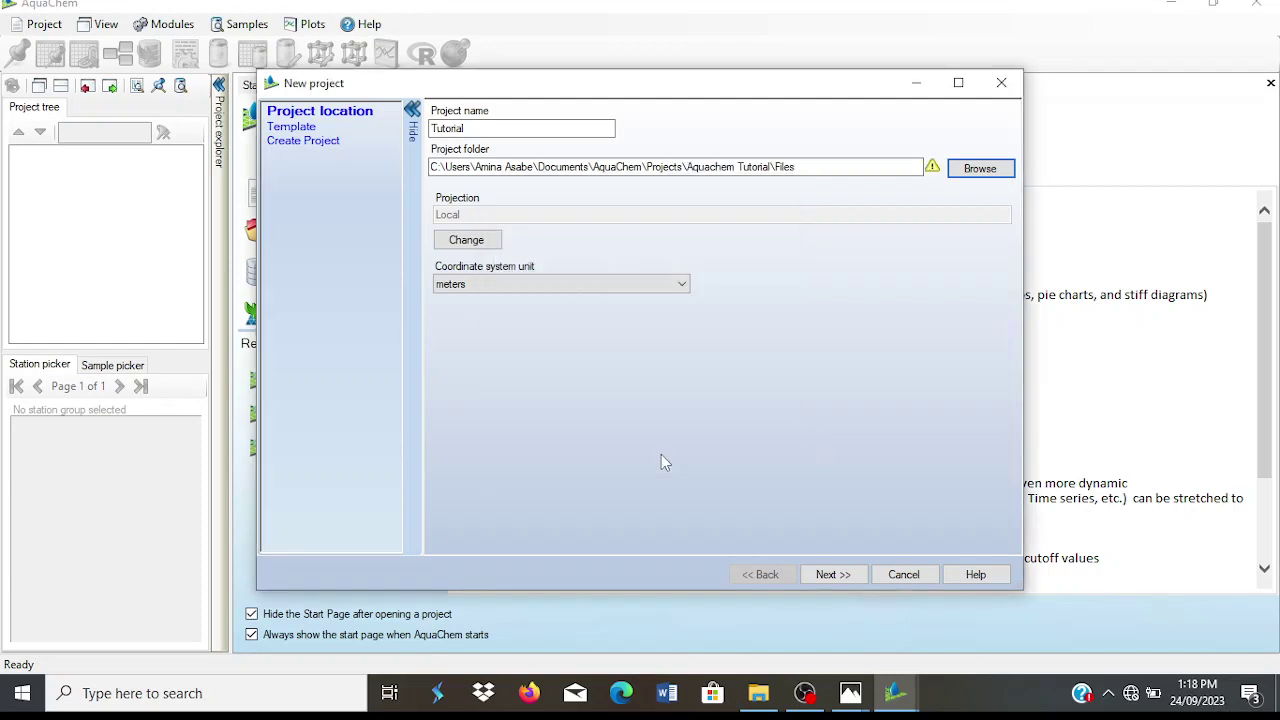
Allow the selected folder's contents to be deleted, keep the Basic Template, and finish creating the project.
left_click(832, 575)
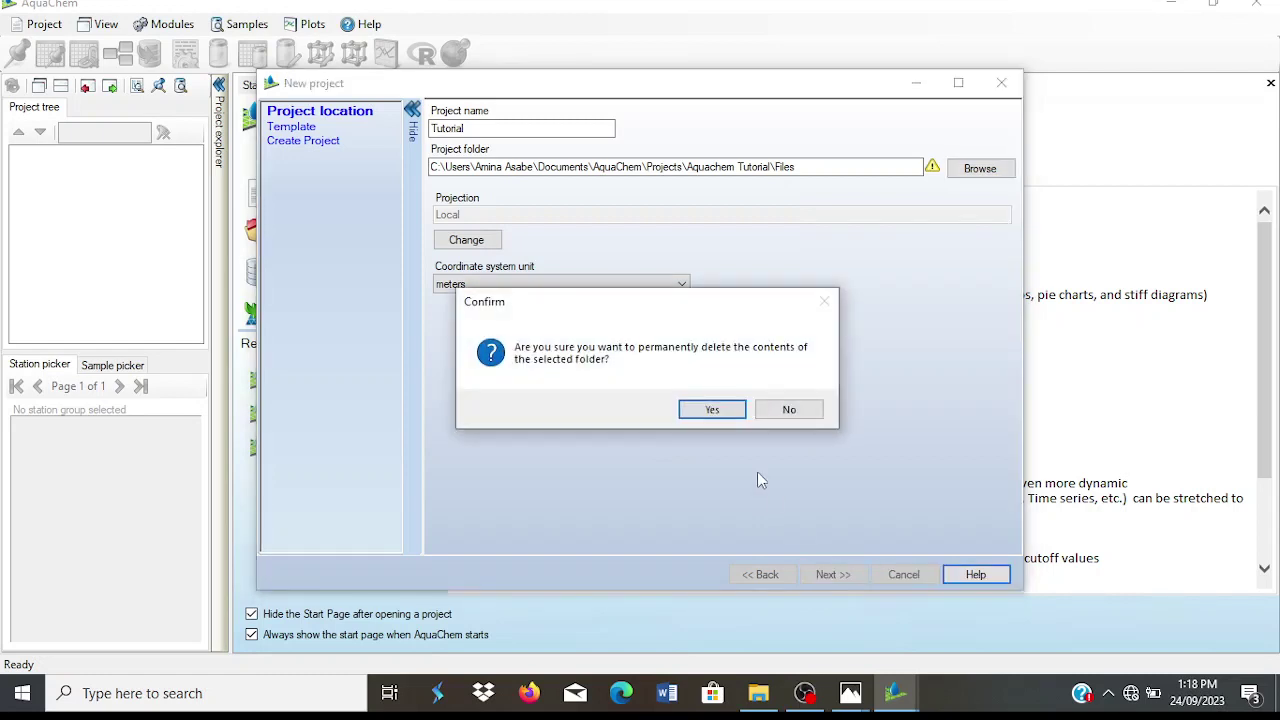
left_click(711, 411)
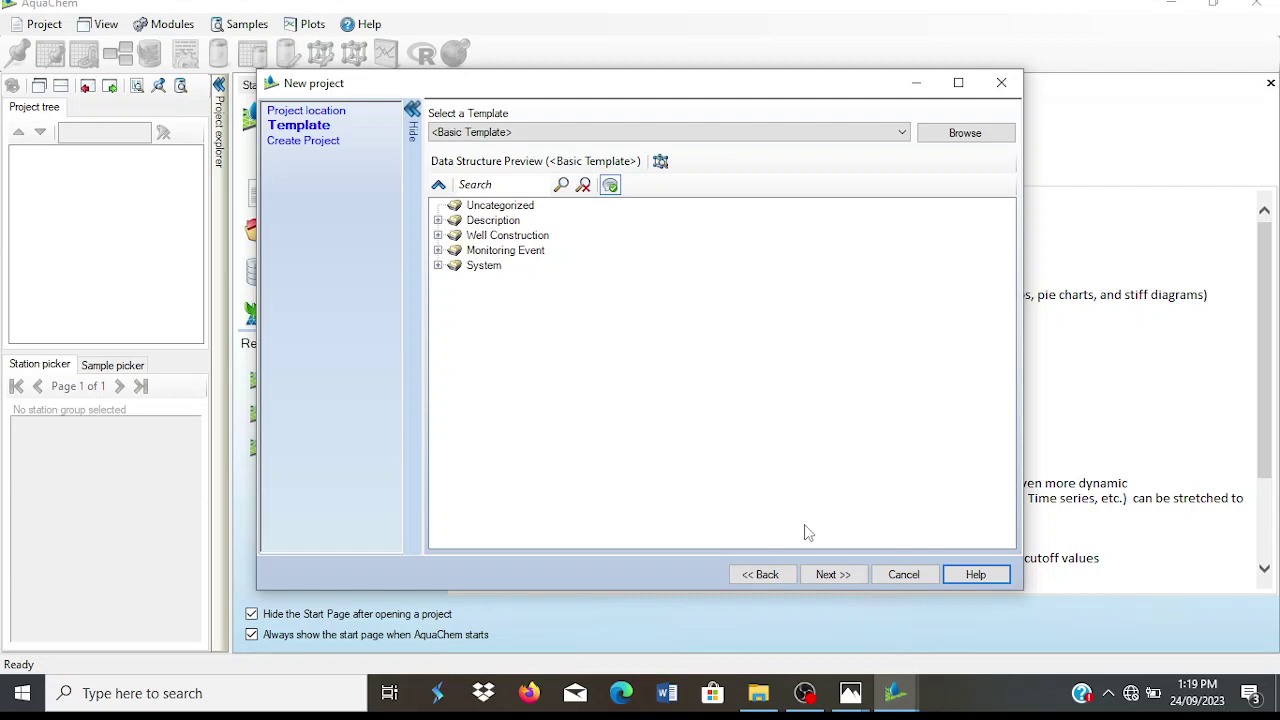
left_click(825, 574)
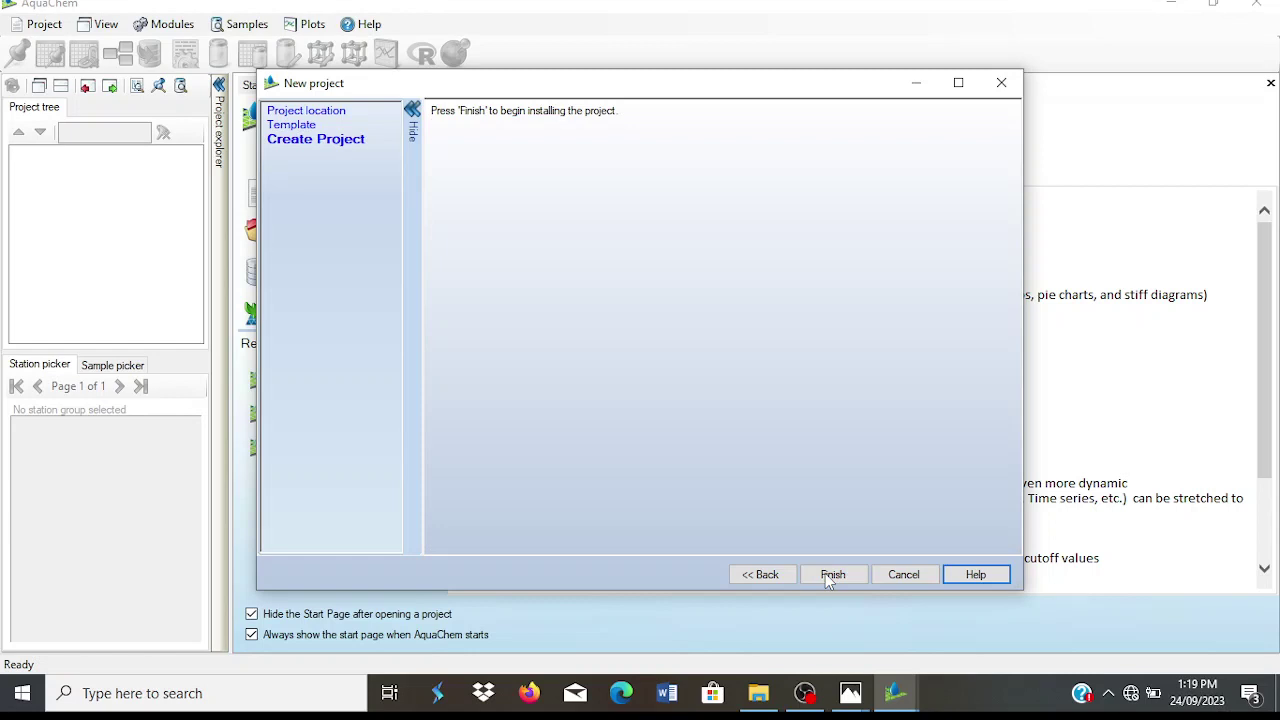
left_click(830, 576)
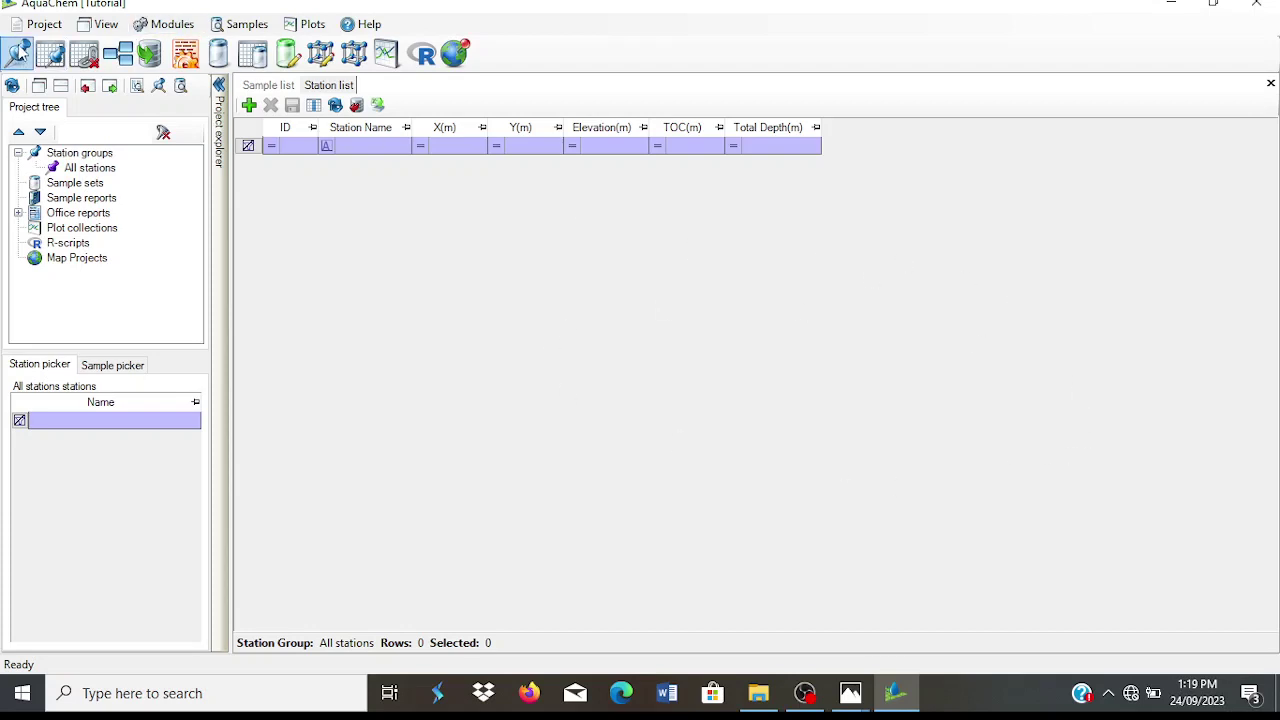
Start a Samples data import and choose Sample data.xlsx from the Aquachem Tutorial folder as its source.
left_click(149, 53)
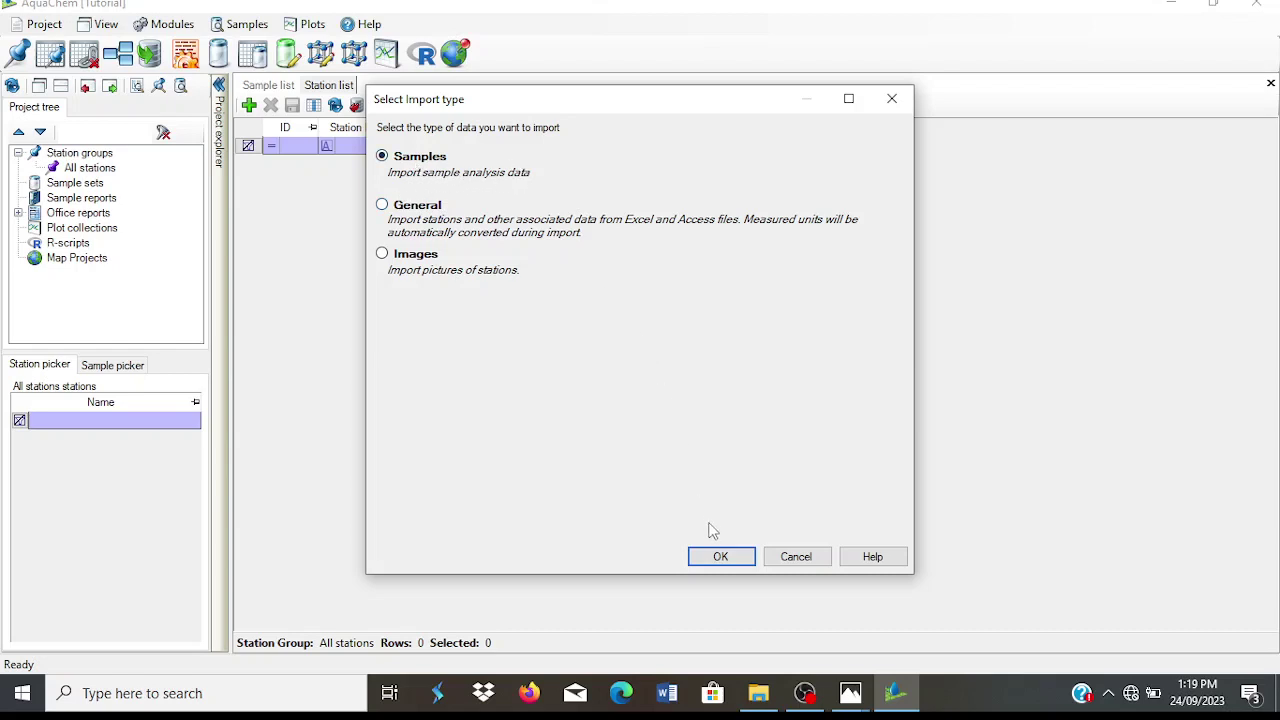
left_click(720, 555)
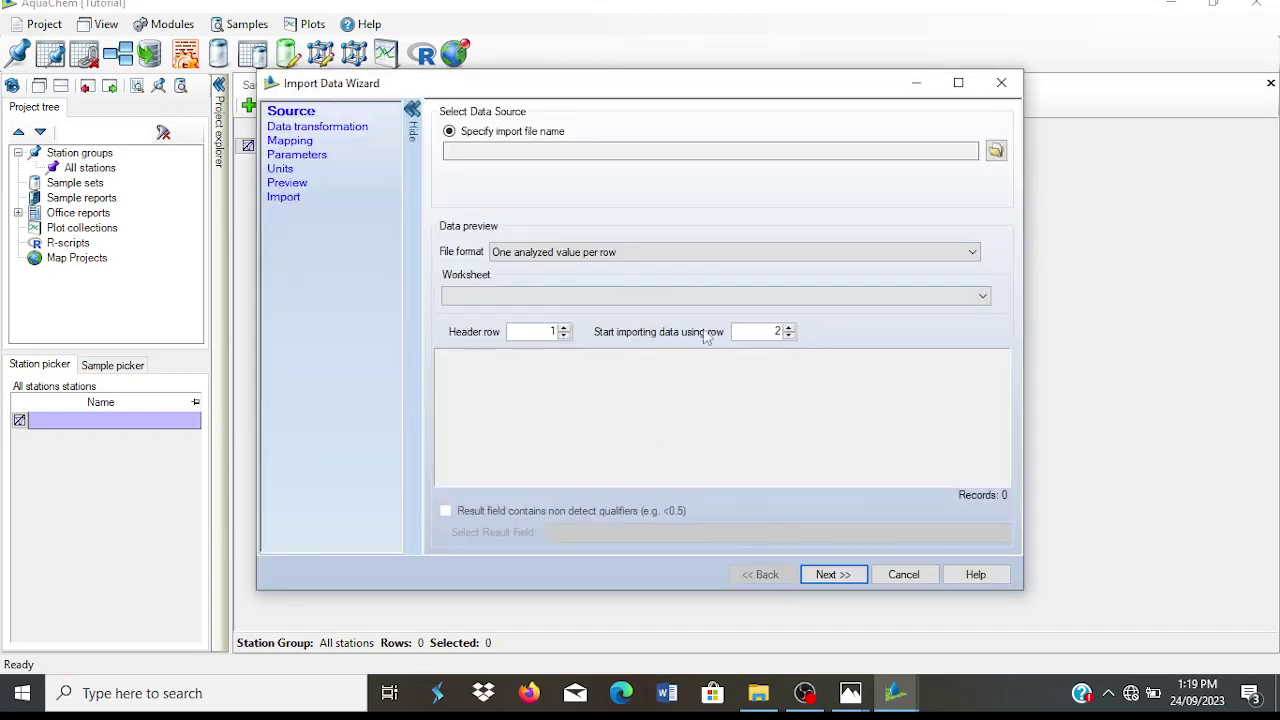
left_click(996, 153)
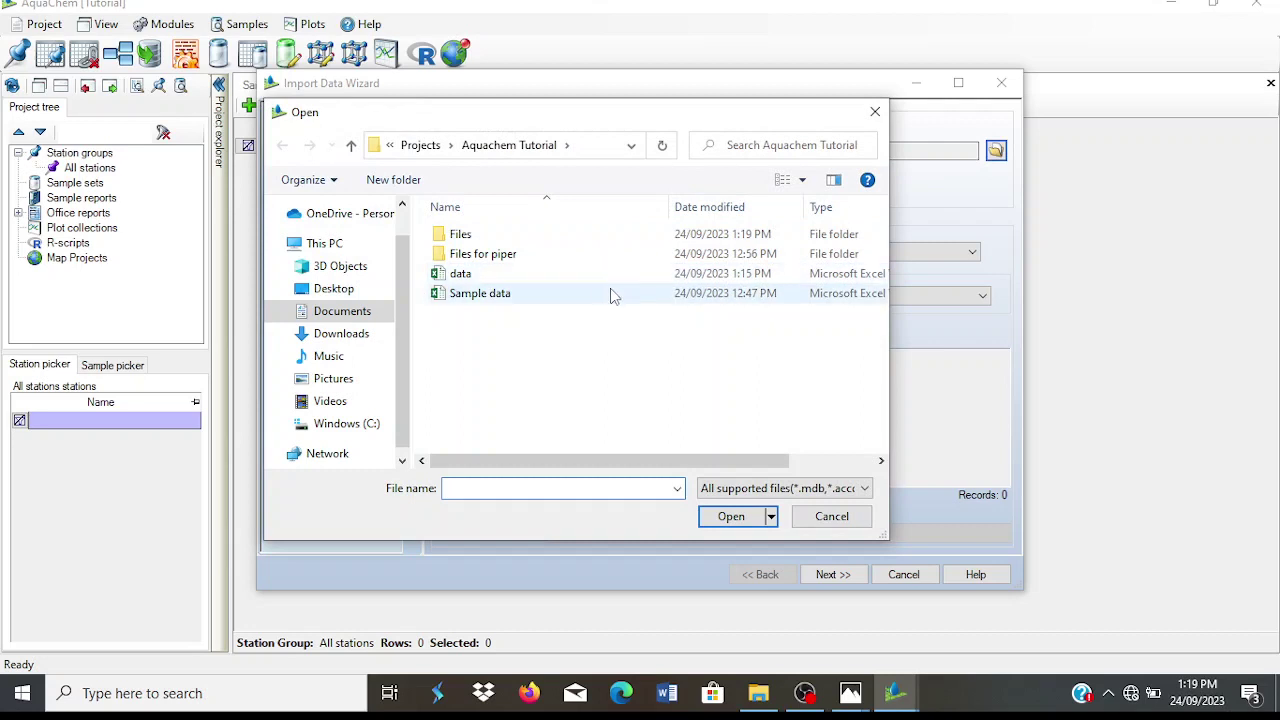
left_click(614, 296)
double_click(614, 294)
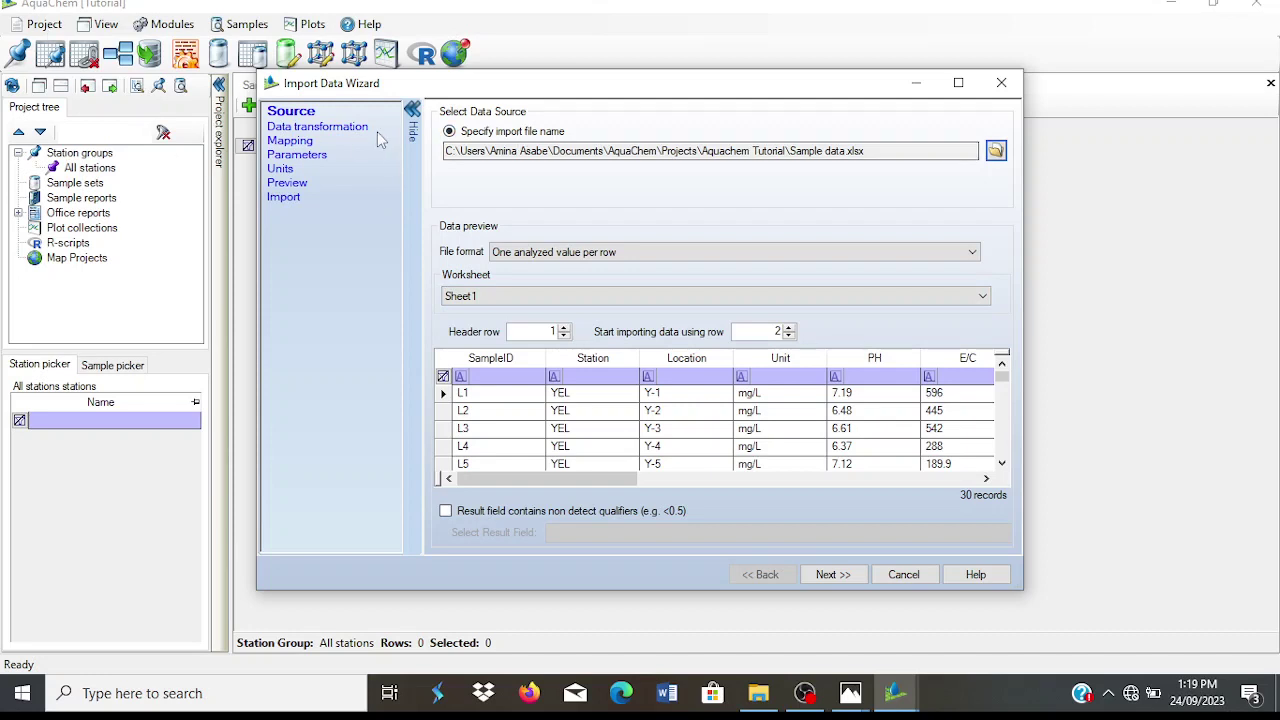
Set the import file format to Sample as rows or columns and use worksheet Sheet1.
left_click(623, 254)
left_click(628, 281)
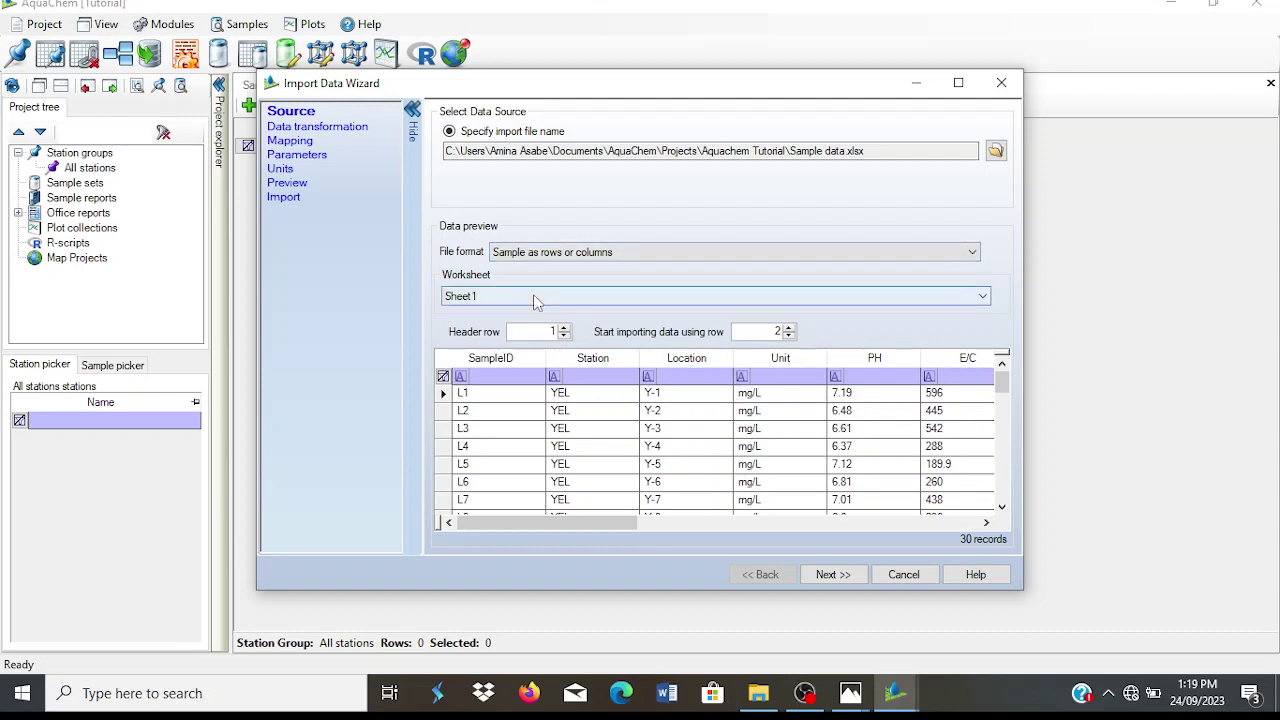
left_click(590, 297)
left_click(590, 308)
left_click(590, 300)
left_click(590, 309)
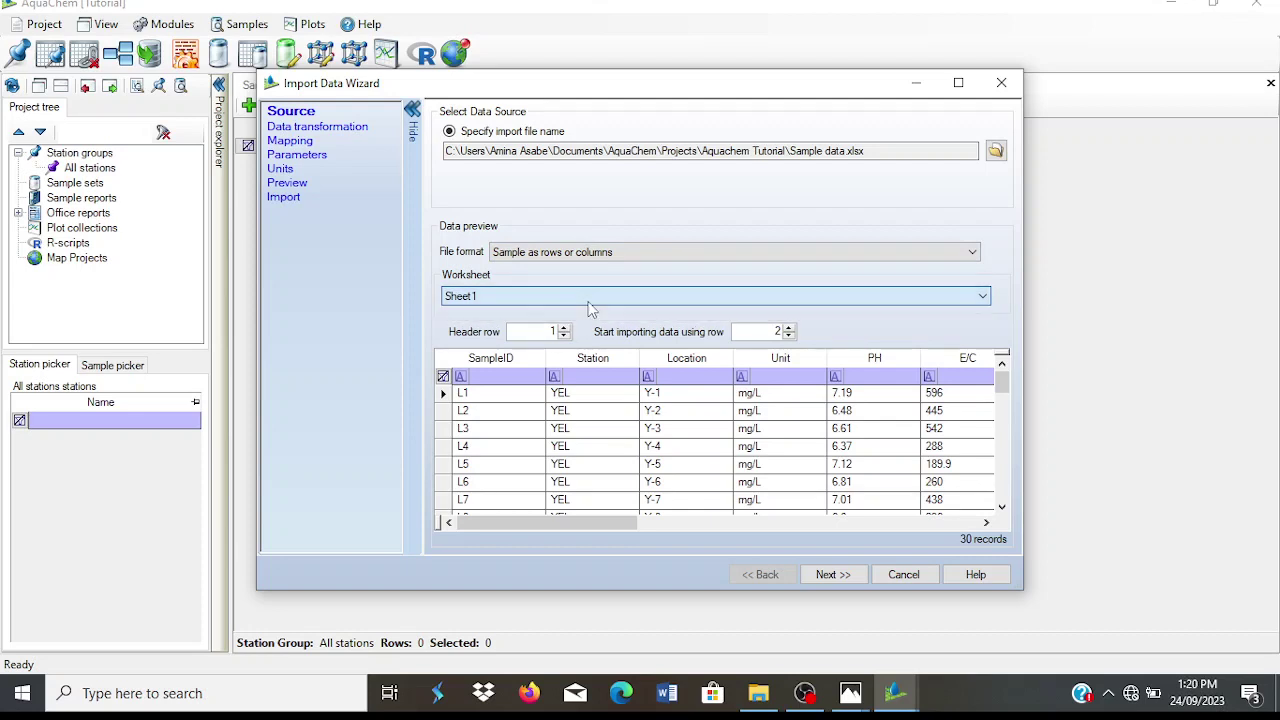
In the data transformation stage, set the measured result values to start on the PH column.
left_click(833, 575)
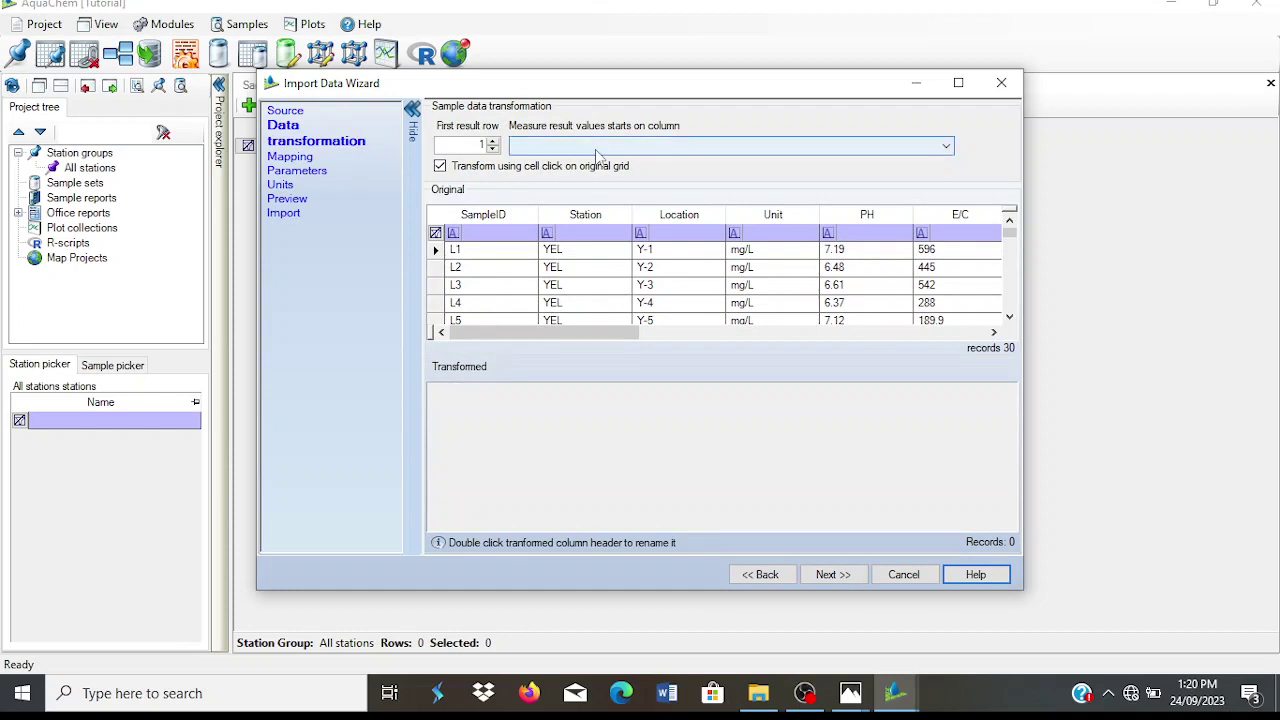
left_click(598, 147)
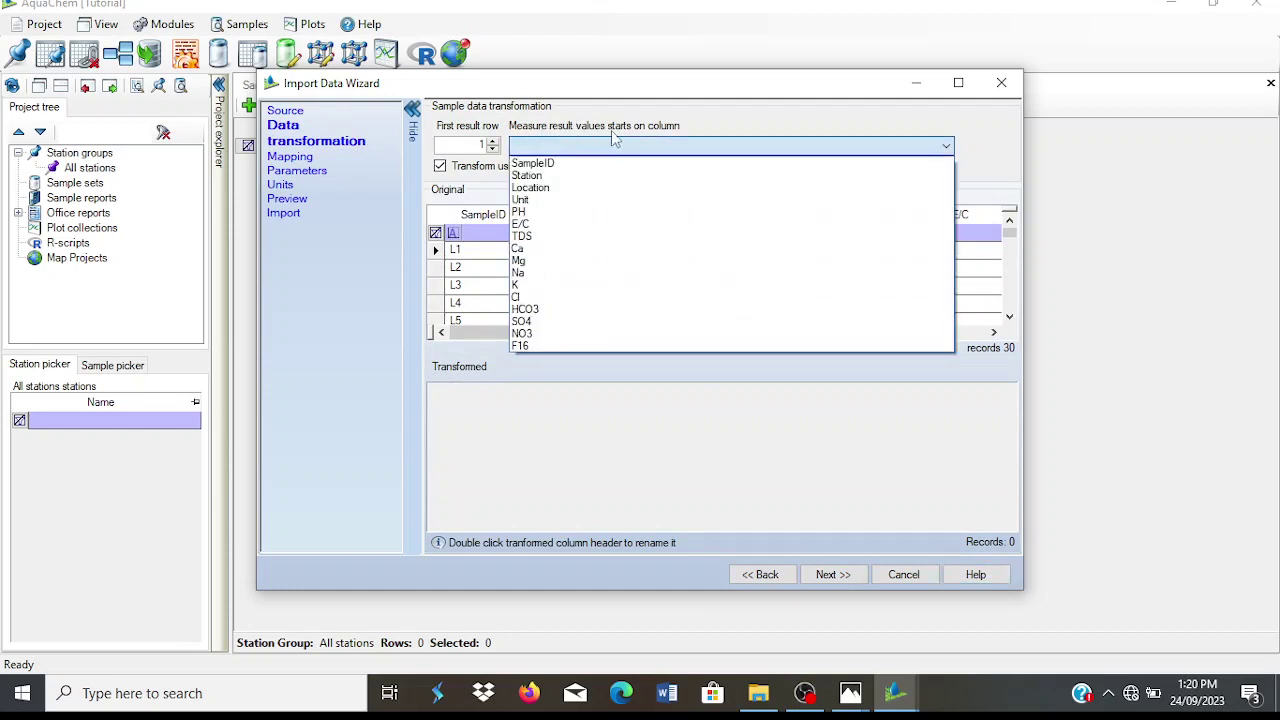
left_click(527, 212)
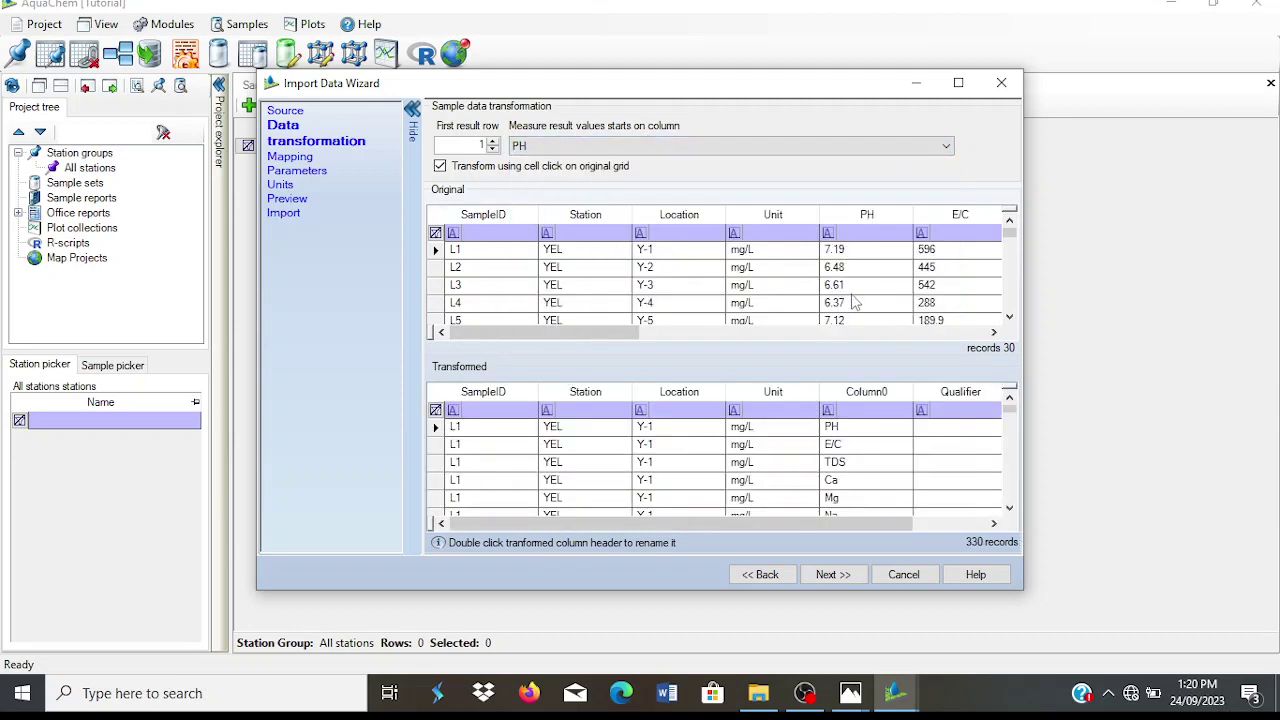
left_click_drag(608, 331, 447, 333)
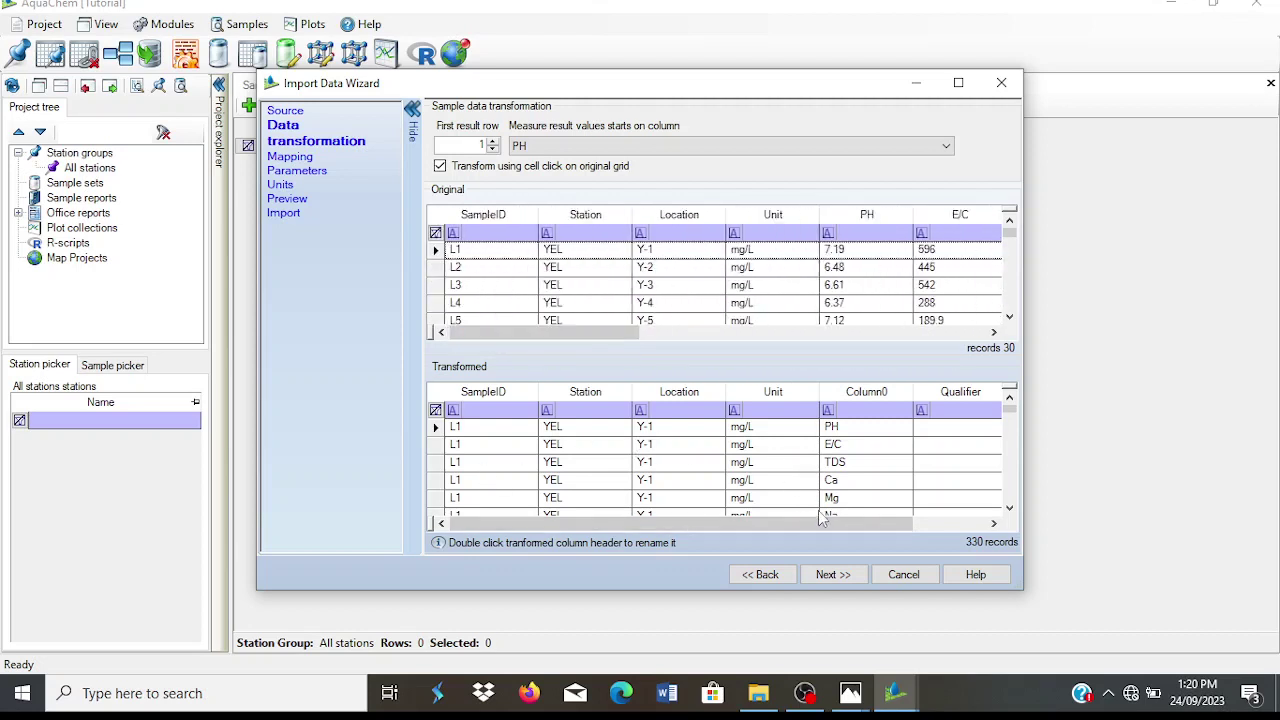
Proceed to the field mapping and map the sample Name destination field to the SampleID source column.
left_click(822, 576)
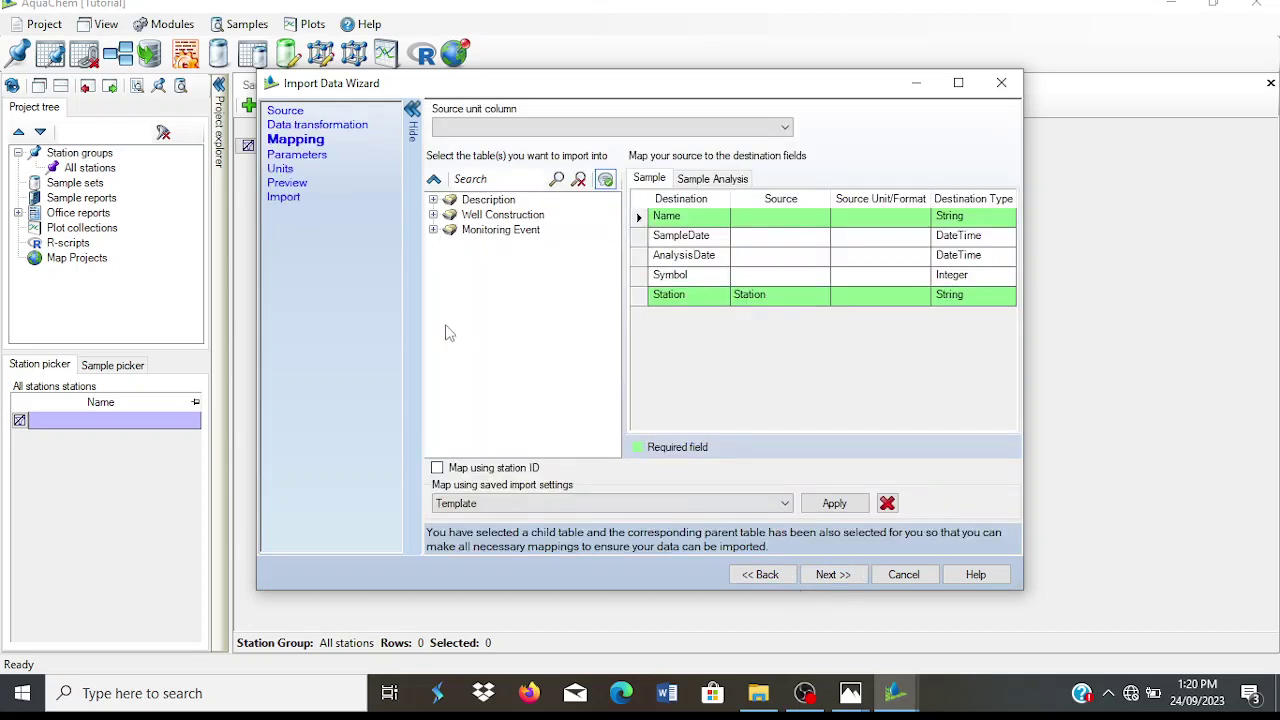
left_click(805, 220)
left_click(813, 219)
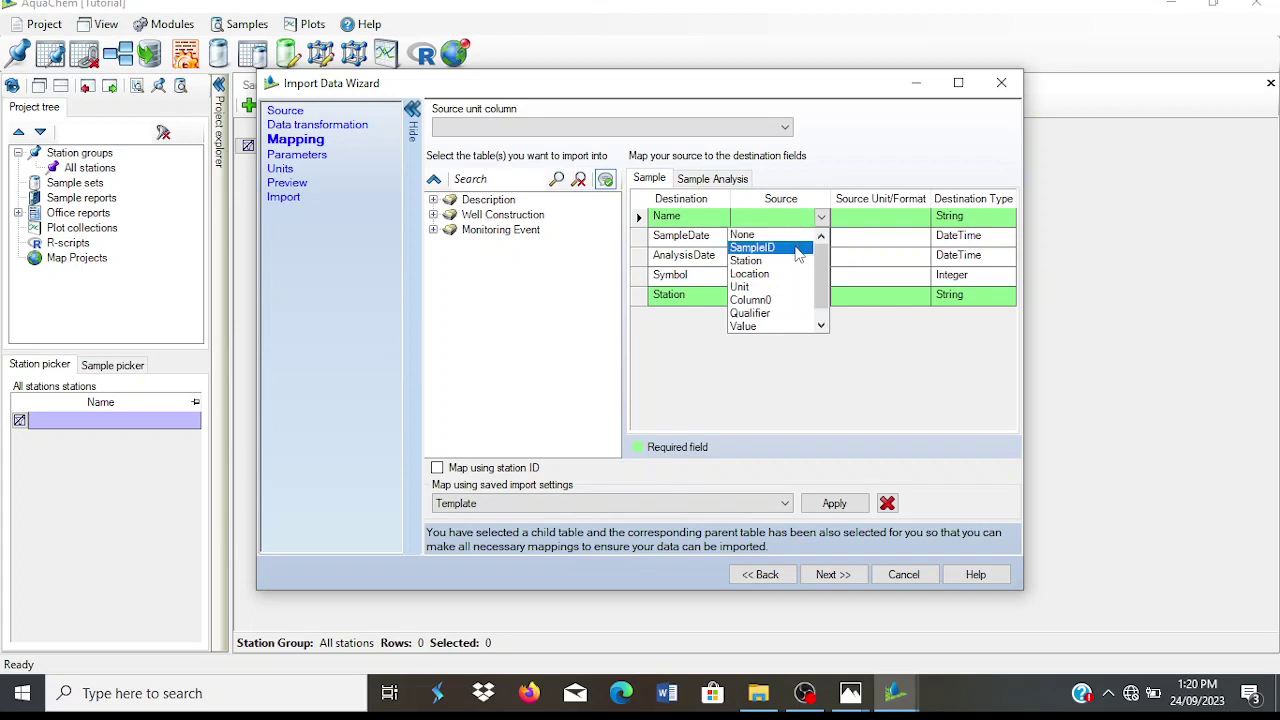
left_click(797, 249)
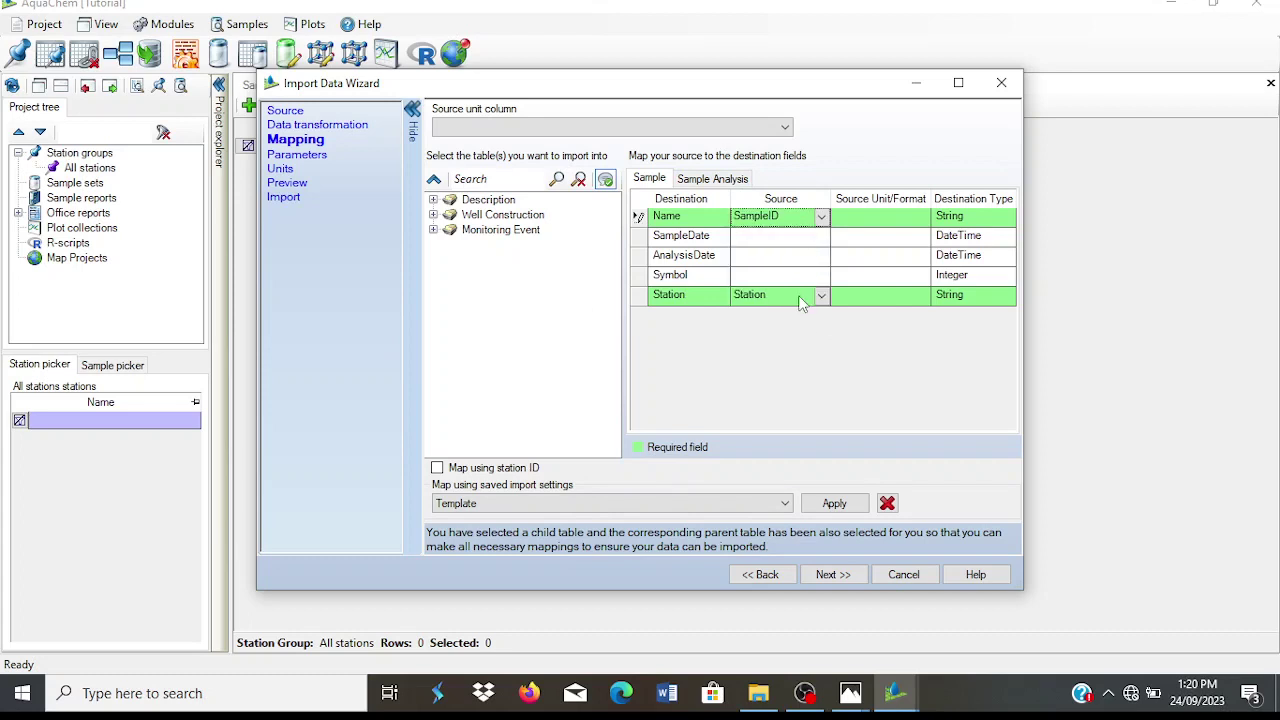
In the Sample Analysis mapping, map Parameter_Id to the Column0 source column and check that column in the transformed data.
left_click(712, 180)
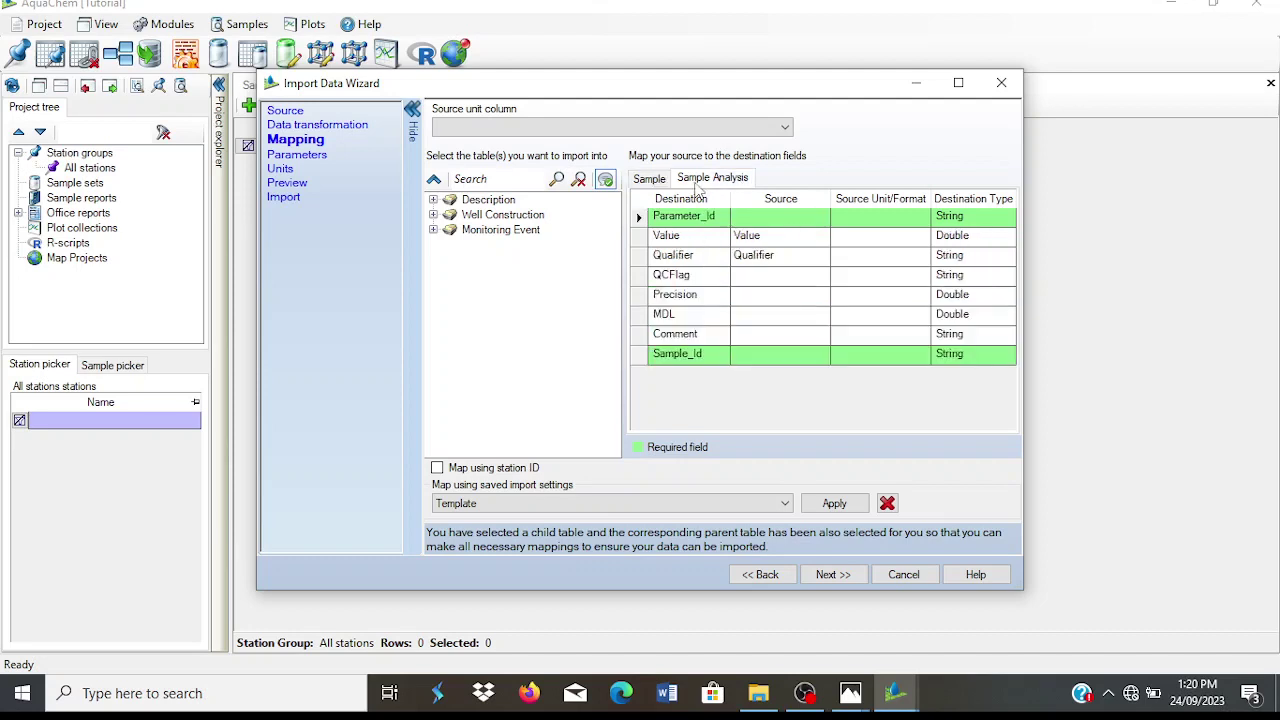
left_click(748, 218)
left_click(757, 221)
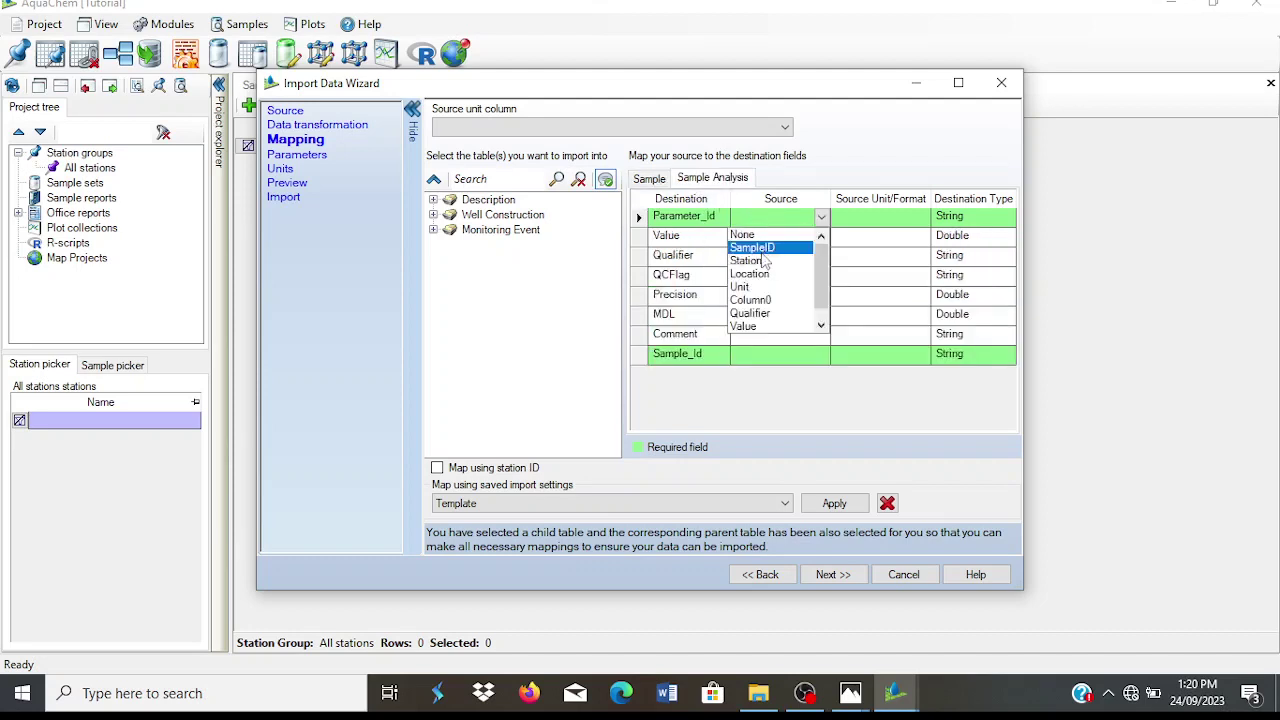
left_click(770, 300)
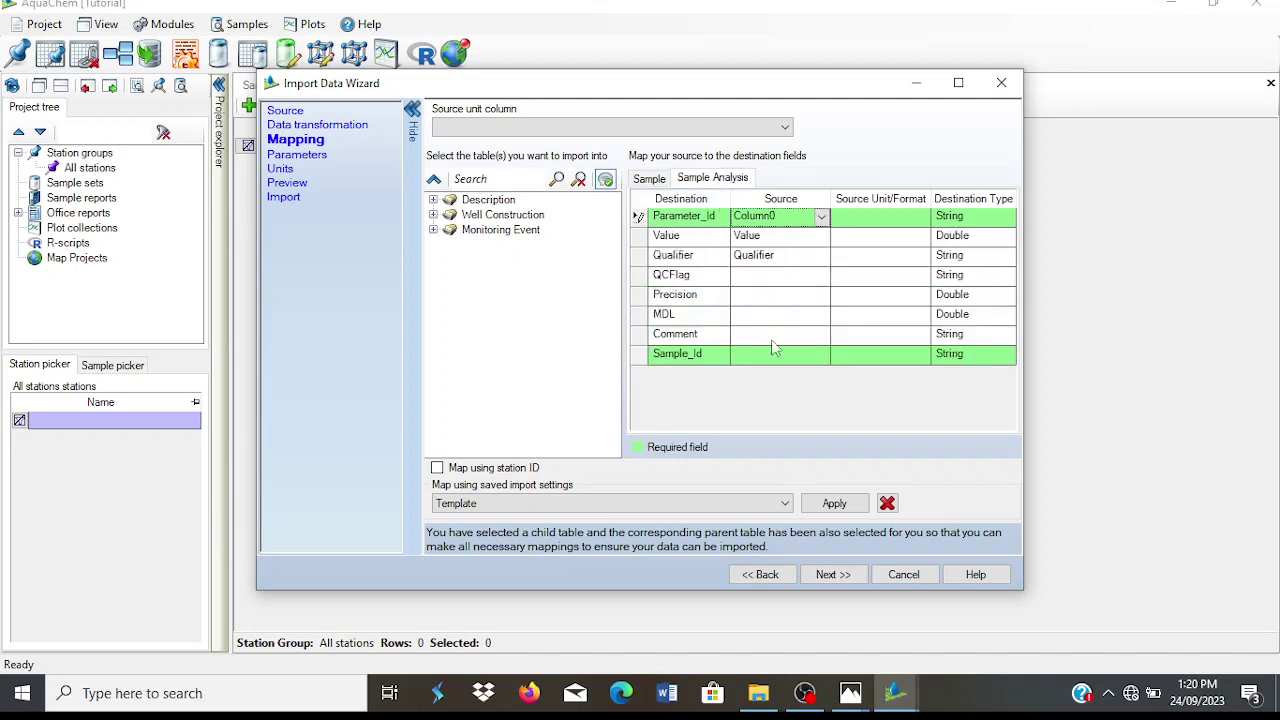
left_click(762, 575)
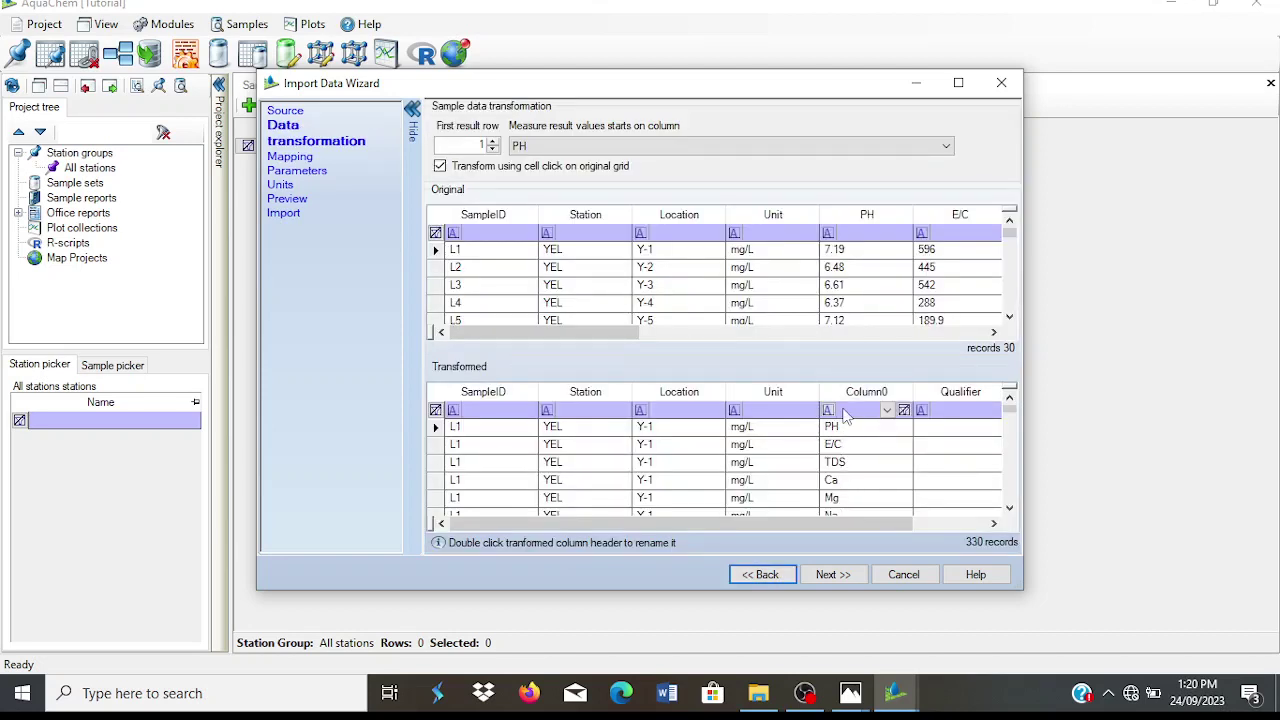
left_click(834, 576)
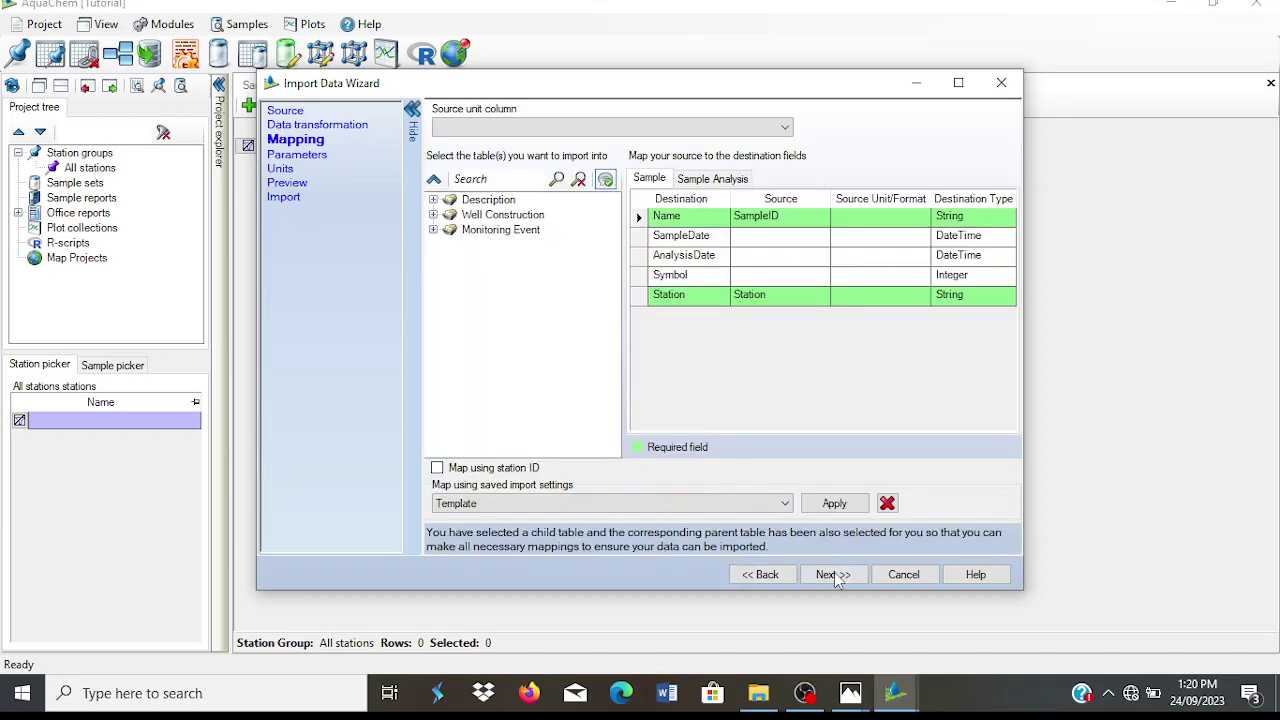
Map the Sample Analysis Sample_Id field to SampleID and set the source unit column to Unit.
left_click(703, 180)
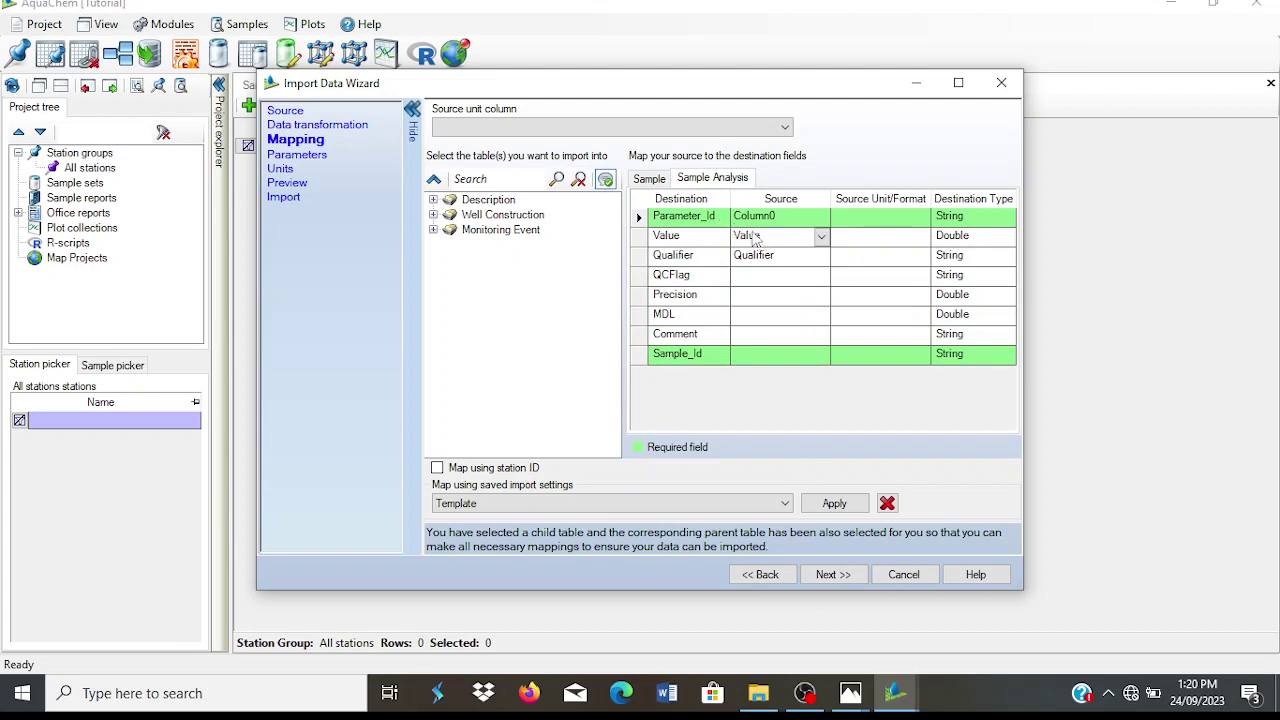
left_click(766, 356)
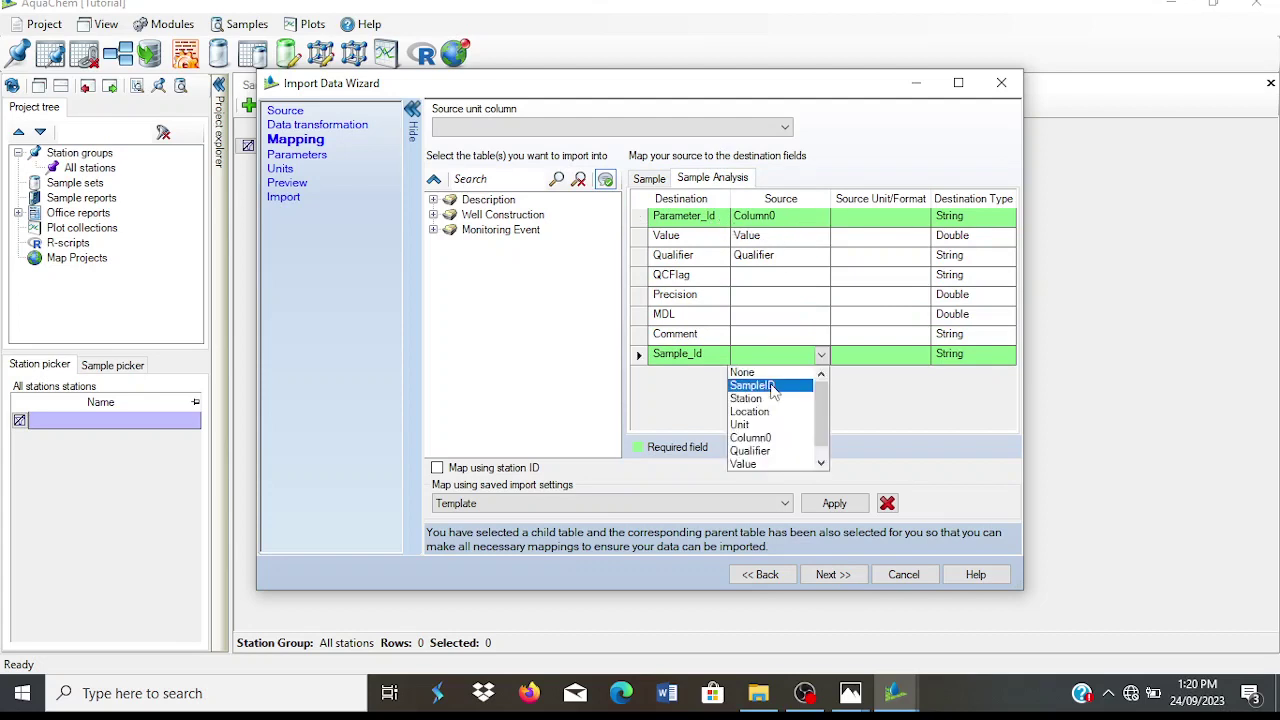
left_click(773, 388)
left_click(607, 130)
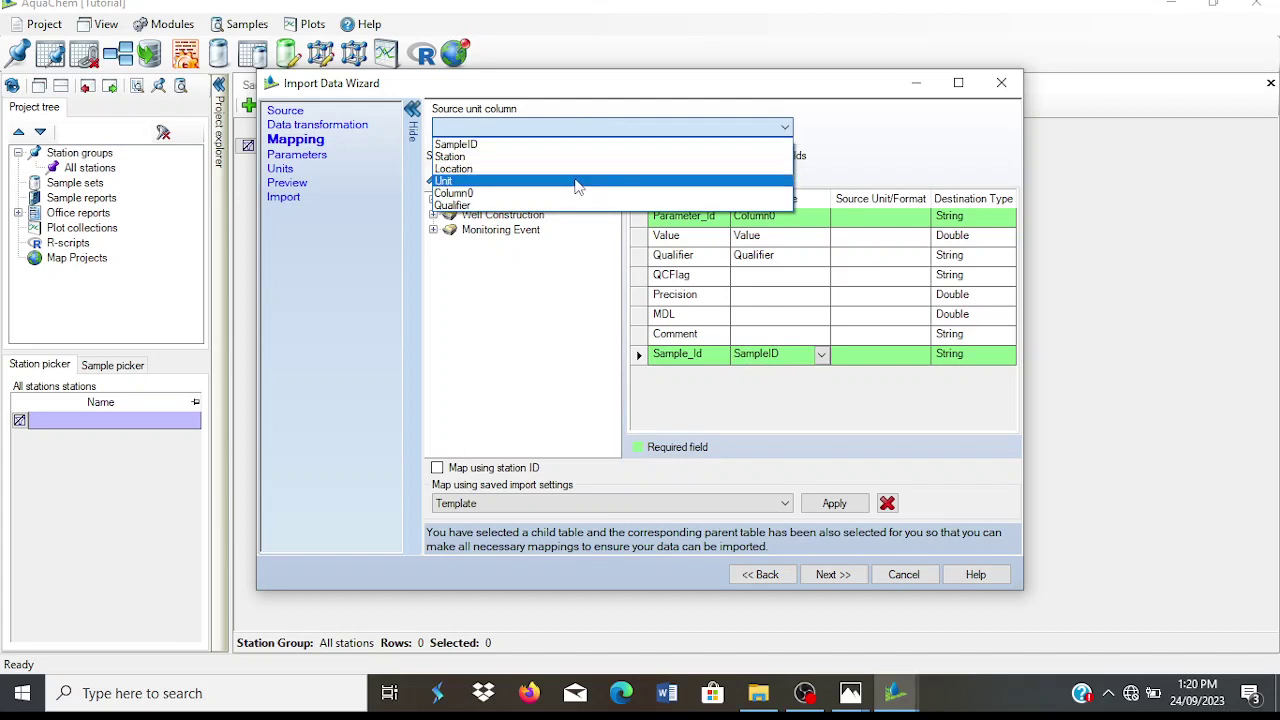
left_click(576, 187)
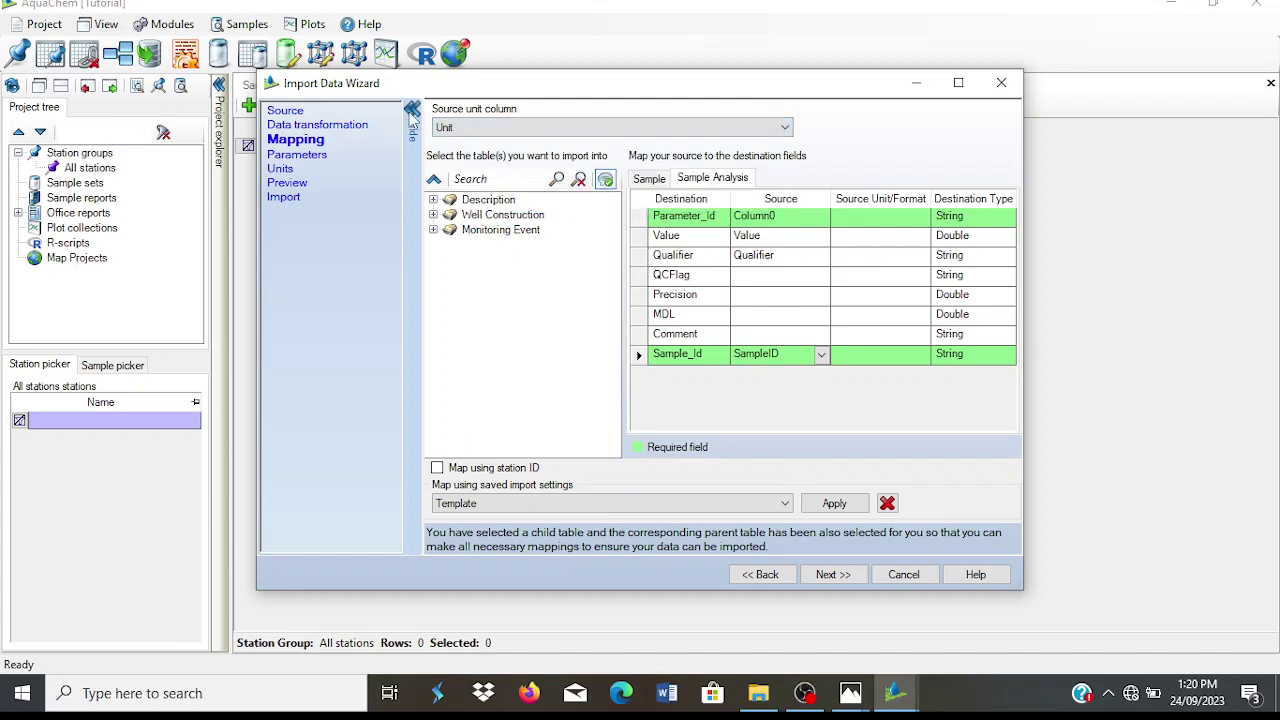
Validate the field mapping, review the stations that the import will add, and continue to the parameter mapping.
left_click(822, 575)
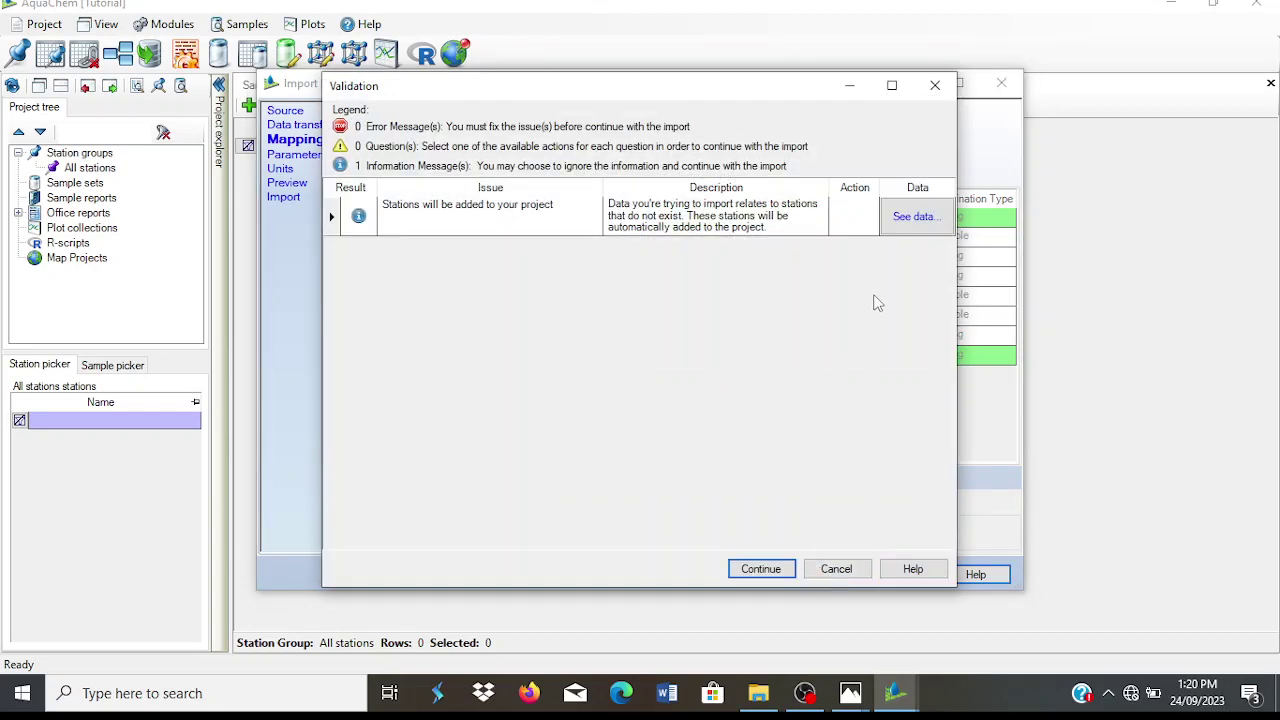
left_click(891, 228)
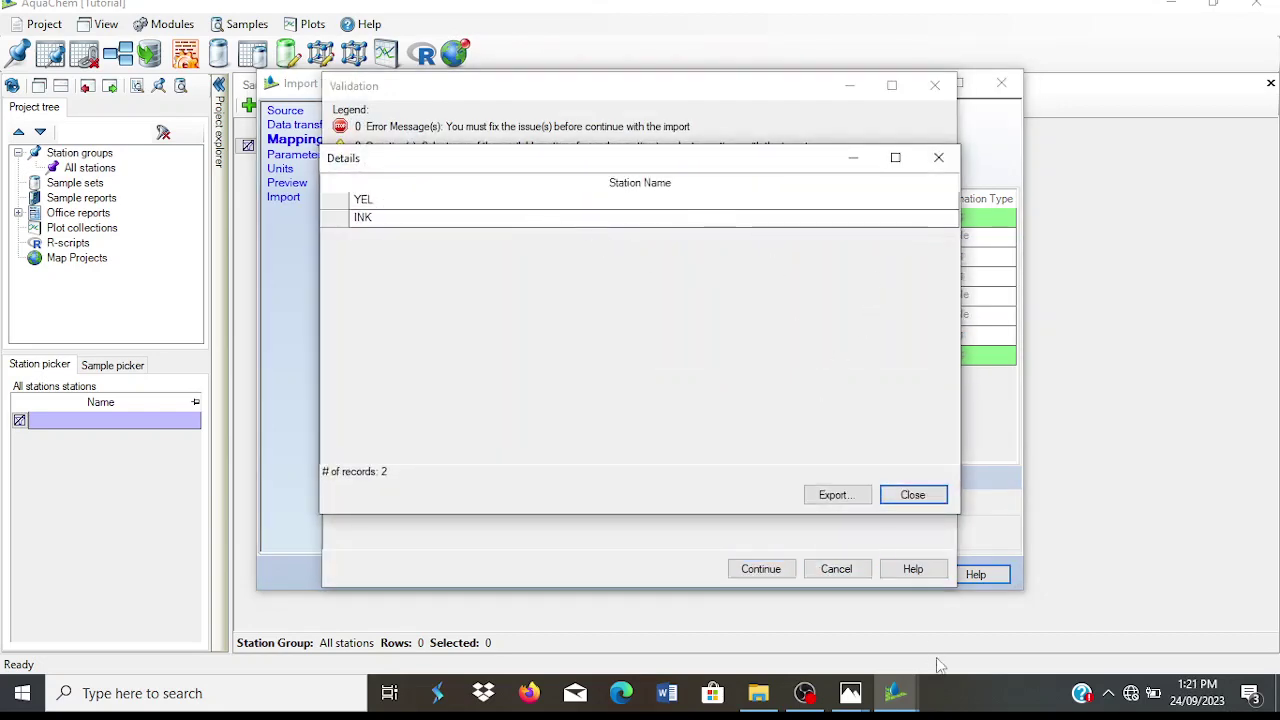
left_click(913, 494)
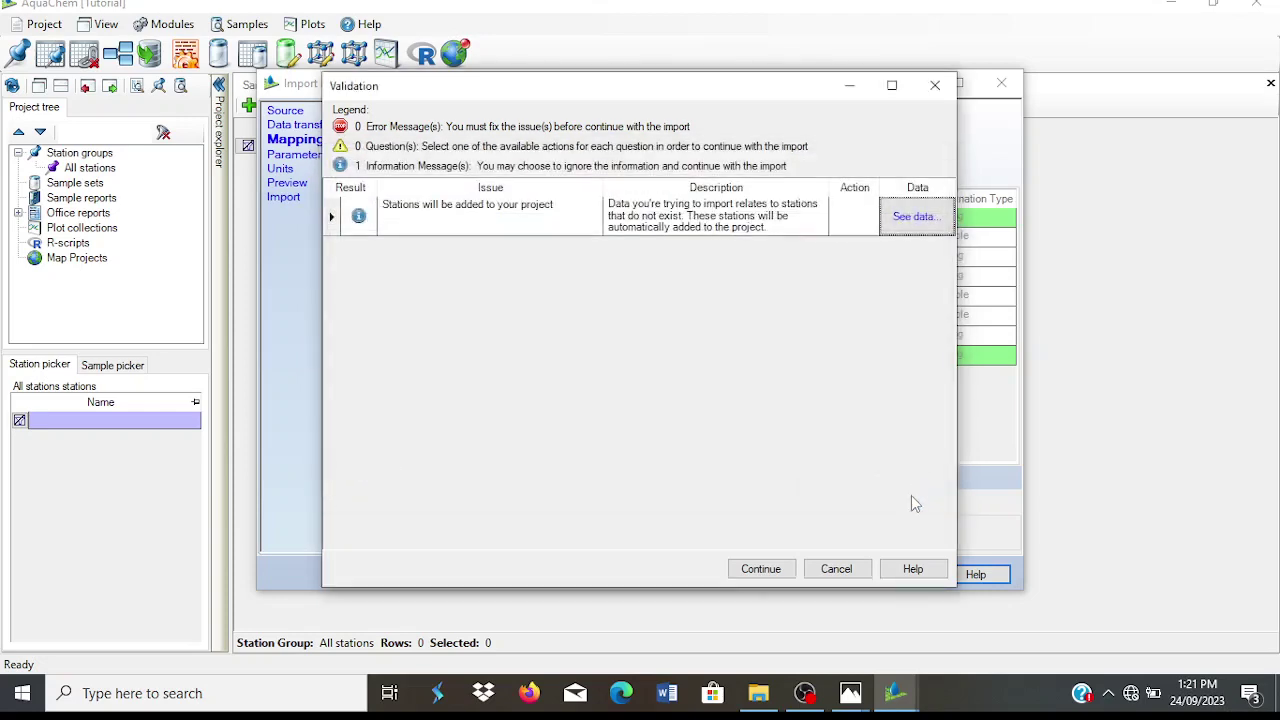
left_click(761, 569)
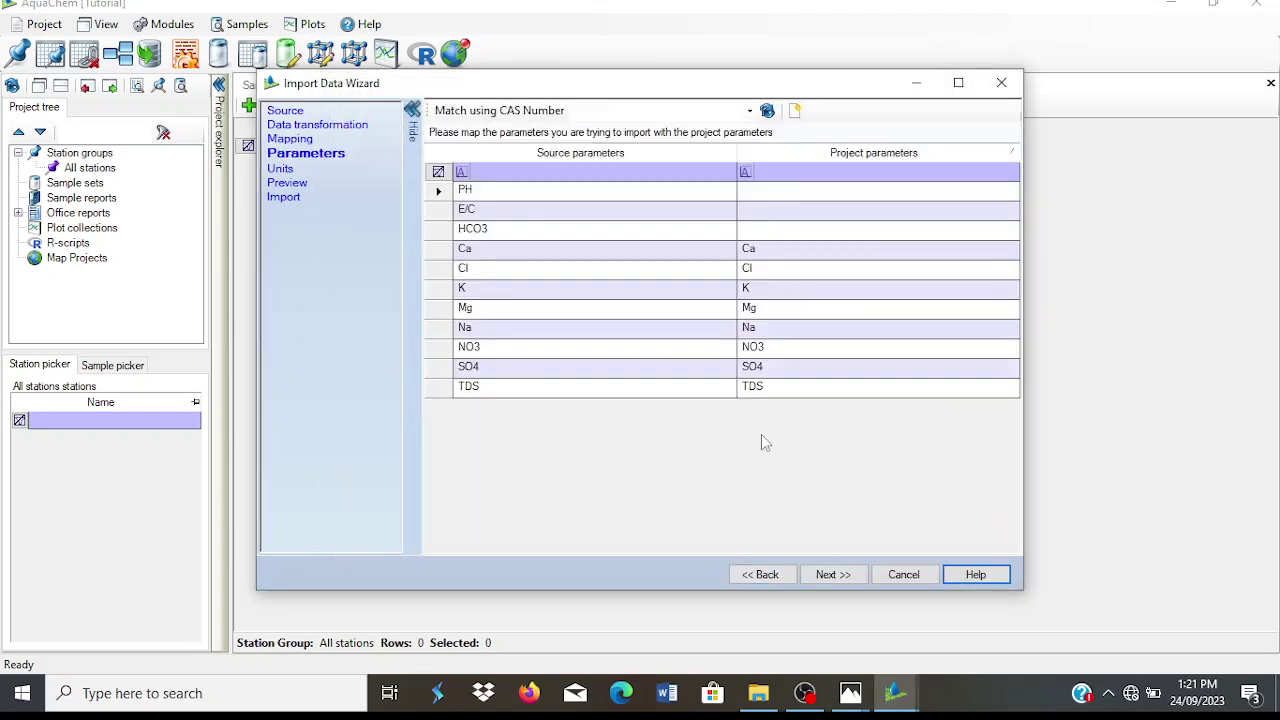
Map the source parameter HCO3 to the project parameter HCO3 and E/C to El. Cond.
double_click(749, 231)
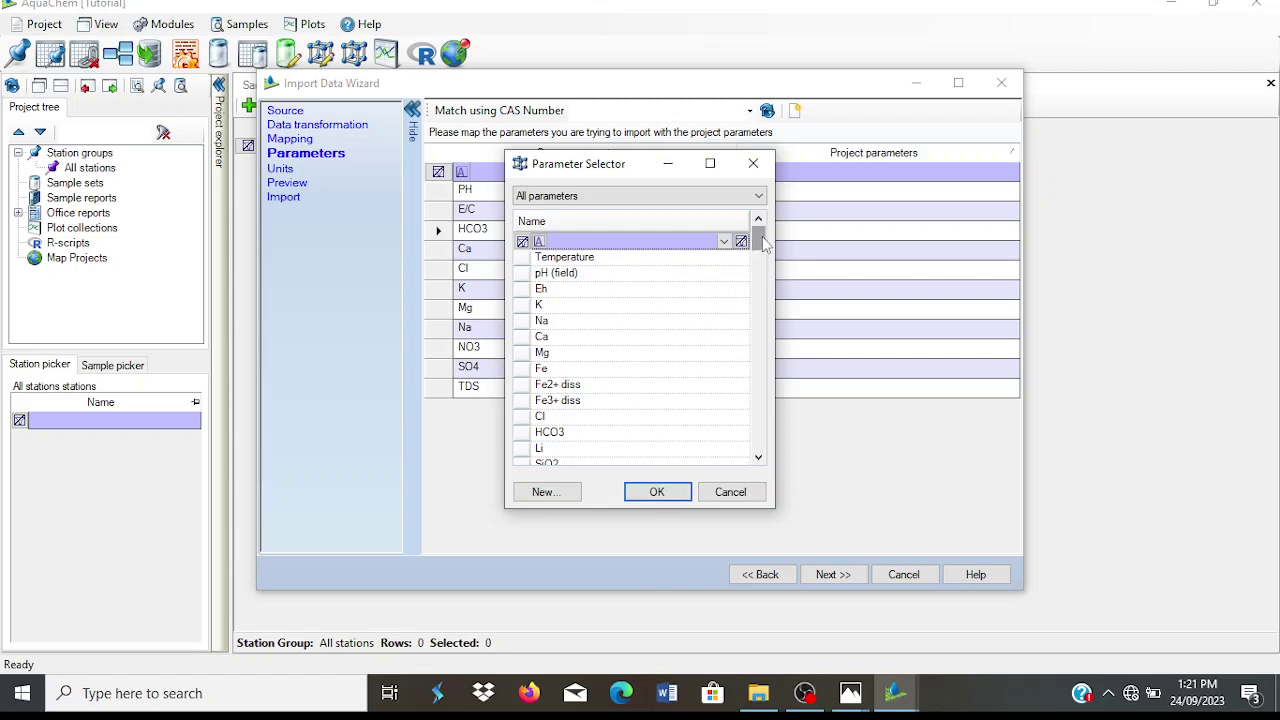
mouse_move(765, 238)
left_mouse_down()
mouse_move(769, 273)
mouse_move(769, 250)
left_mouse_up()
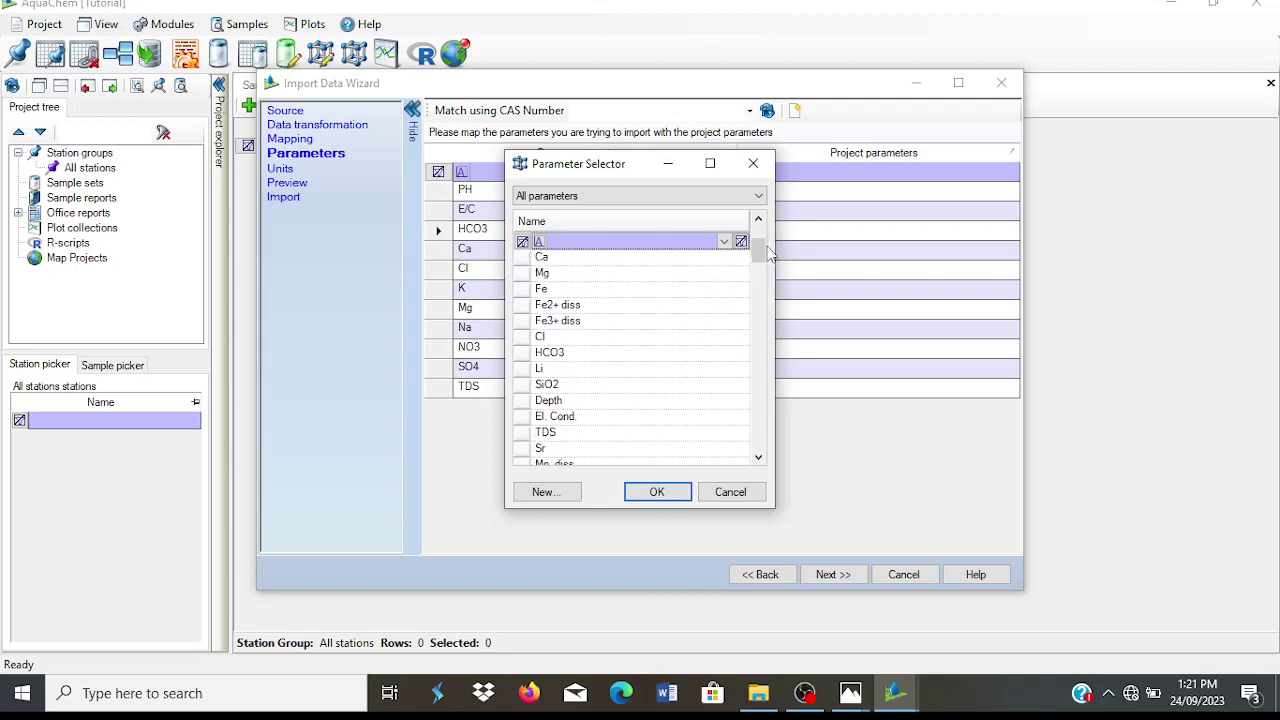
double_click(552, 354)
left_click(784, 216)
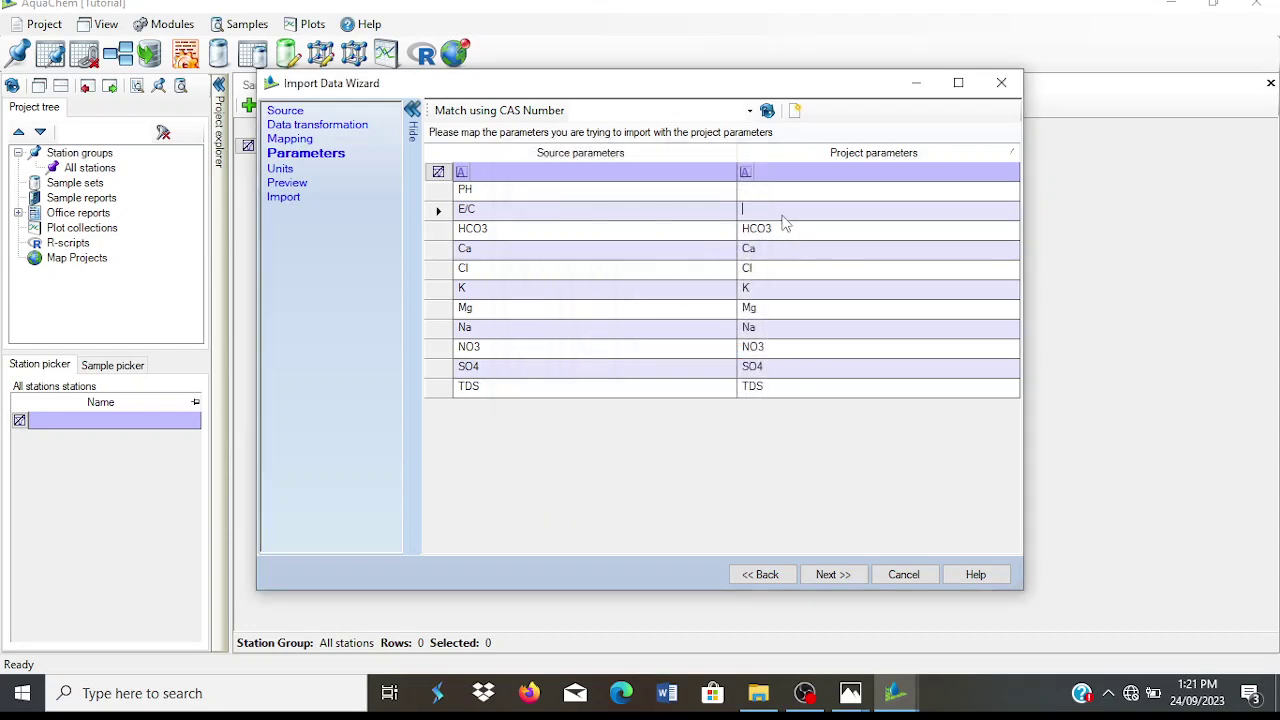
left_click(784, 222)
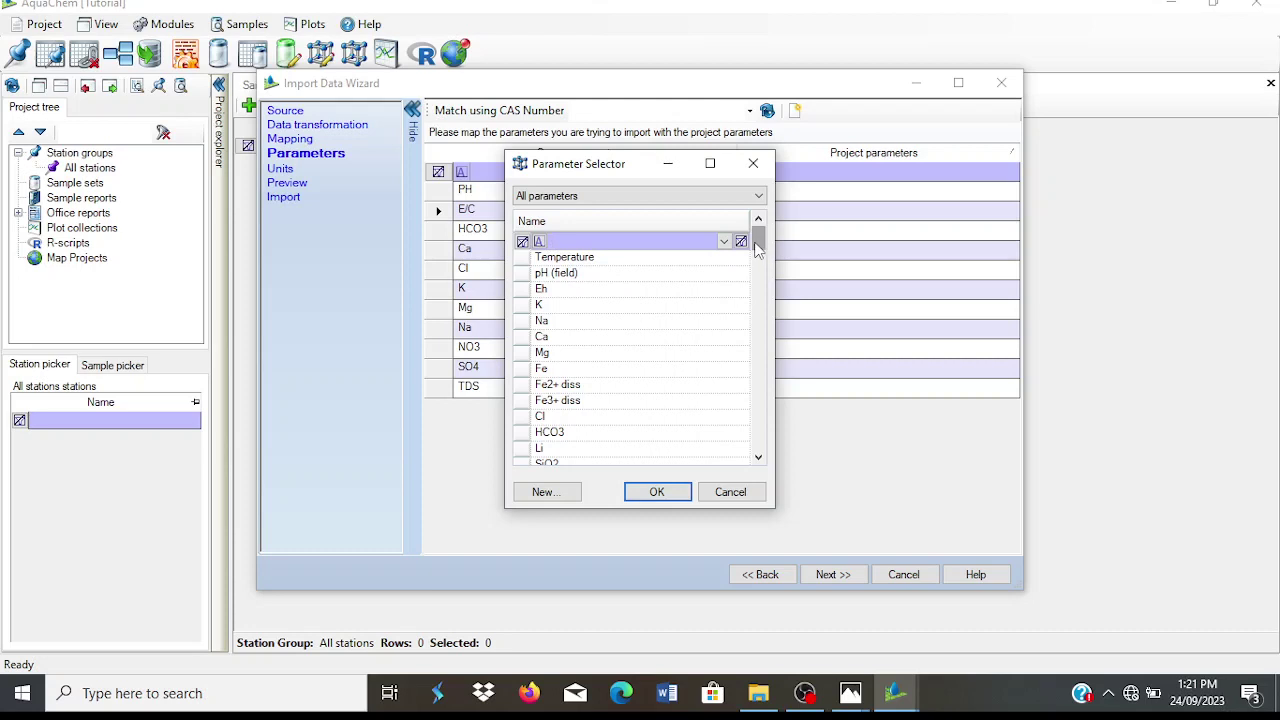
left_click_drag(760, 240, 758, 262)
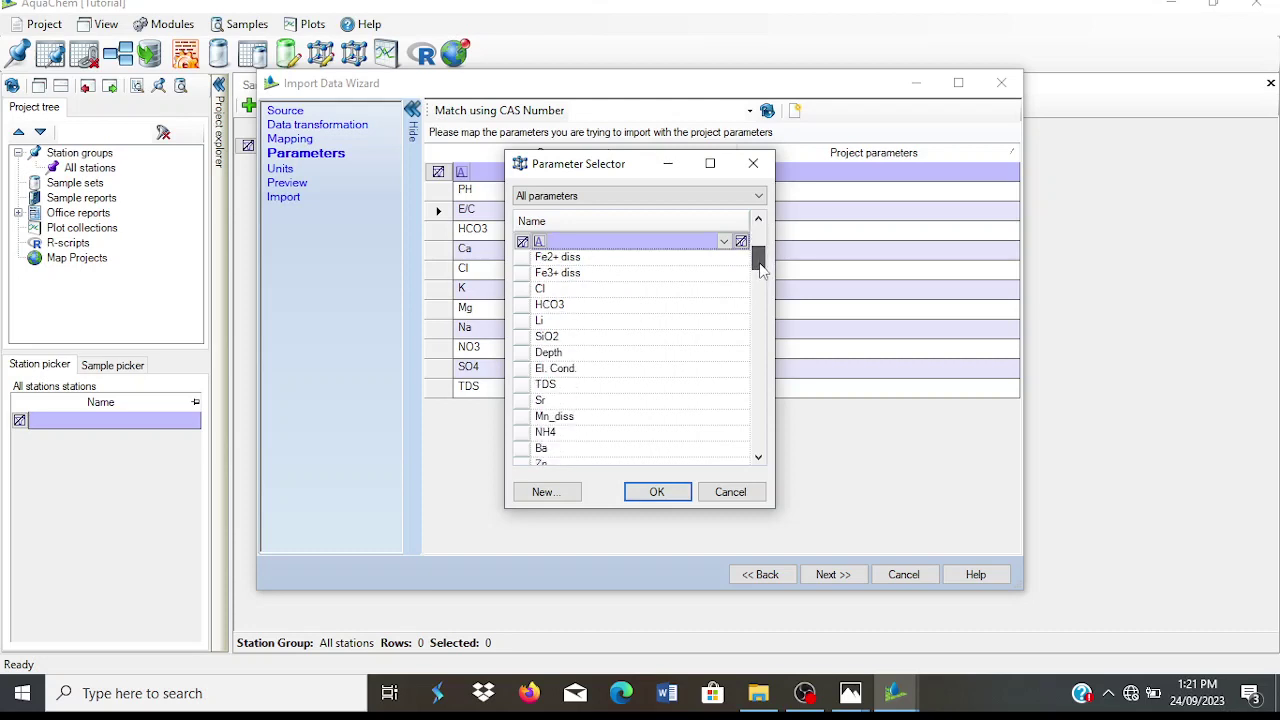
double_click(593, 370)
Map the source parameter PH to the project parameter pH (field).
left_click(774, 198)
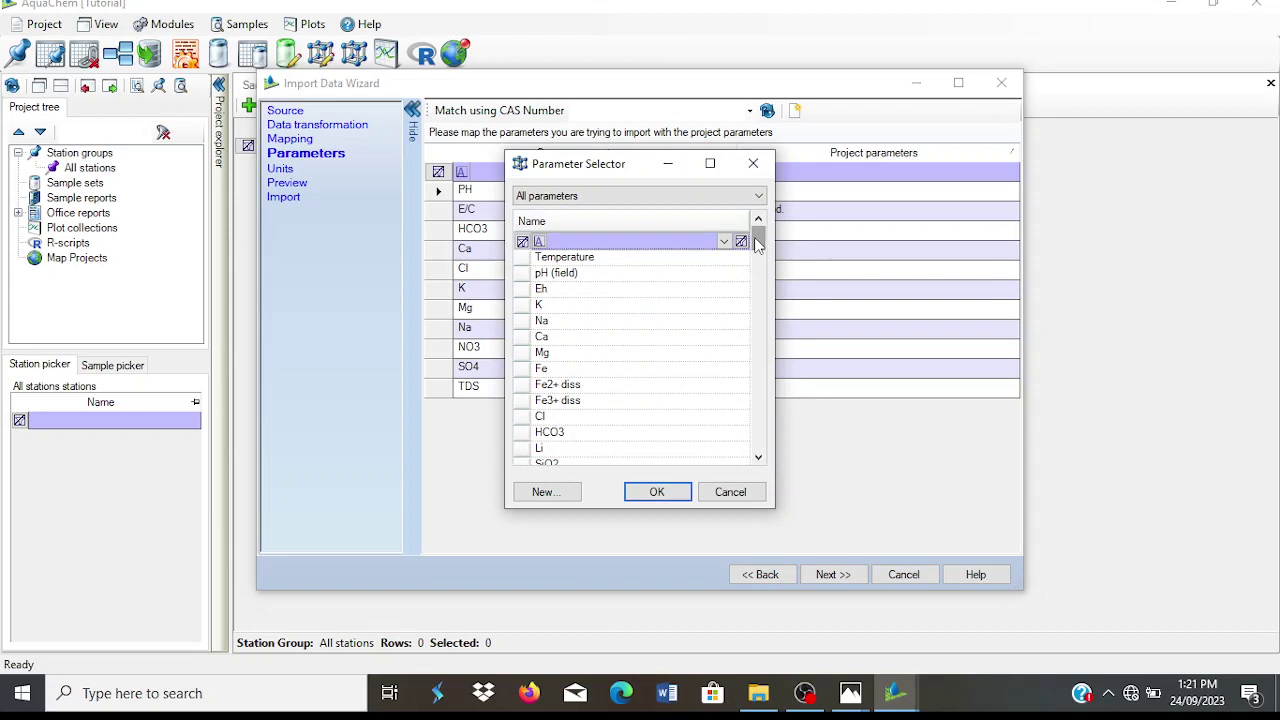
left_click(661, 280)
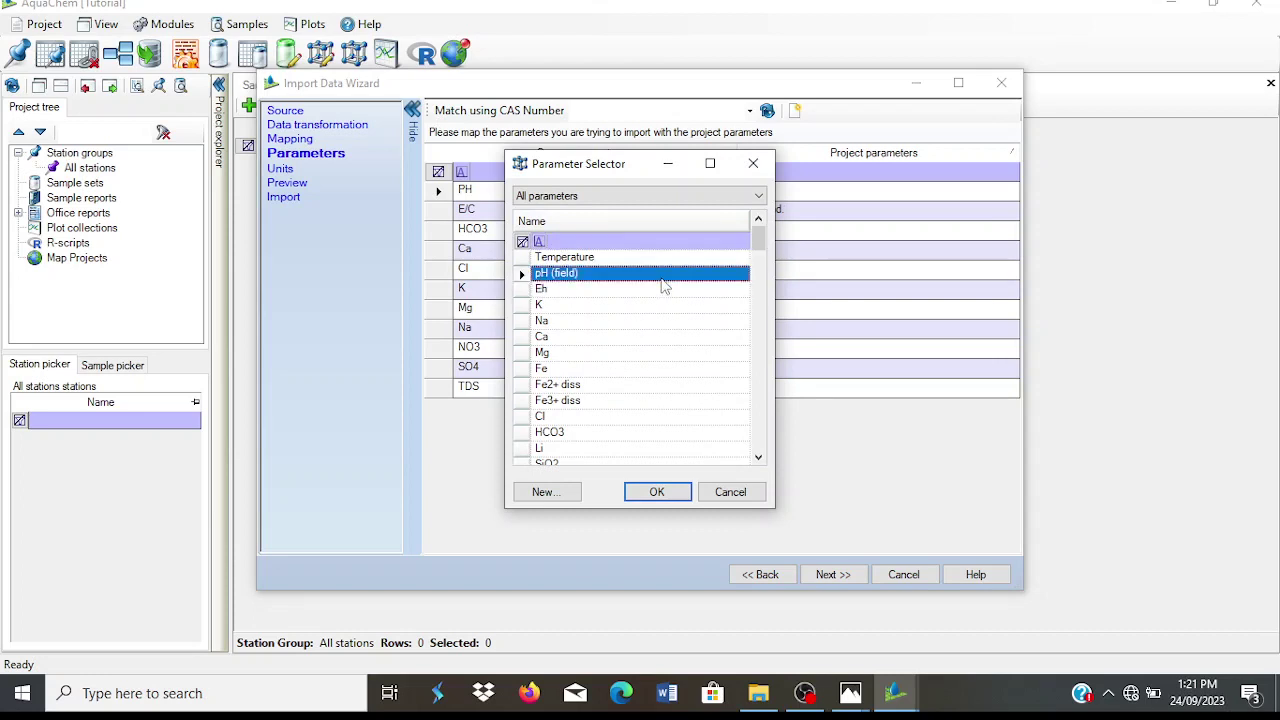
double_click(661, 280)
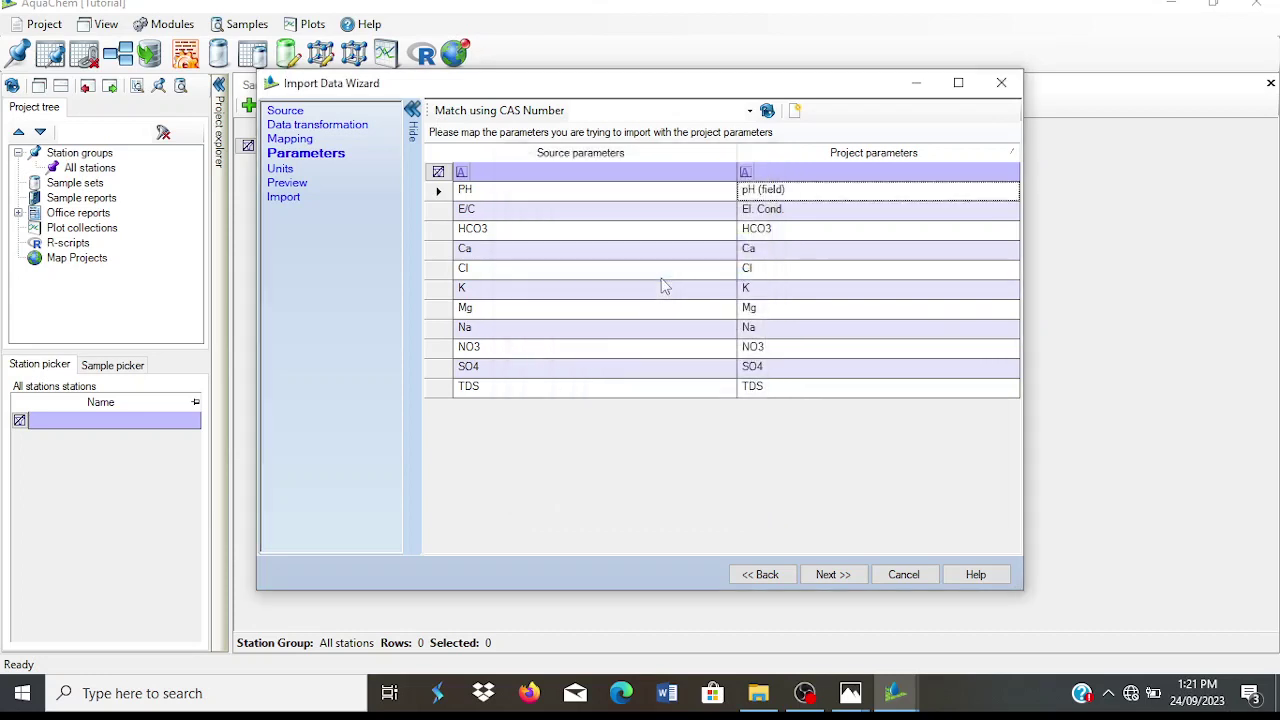
Accept the mg/L unit mapping and complete the import after reviewing the Sample Analysis preview.
left_click(830, 574)
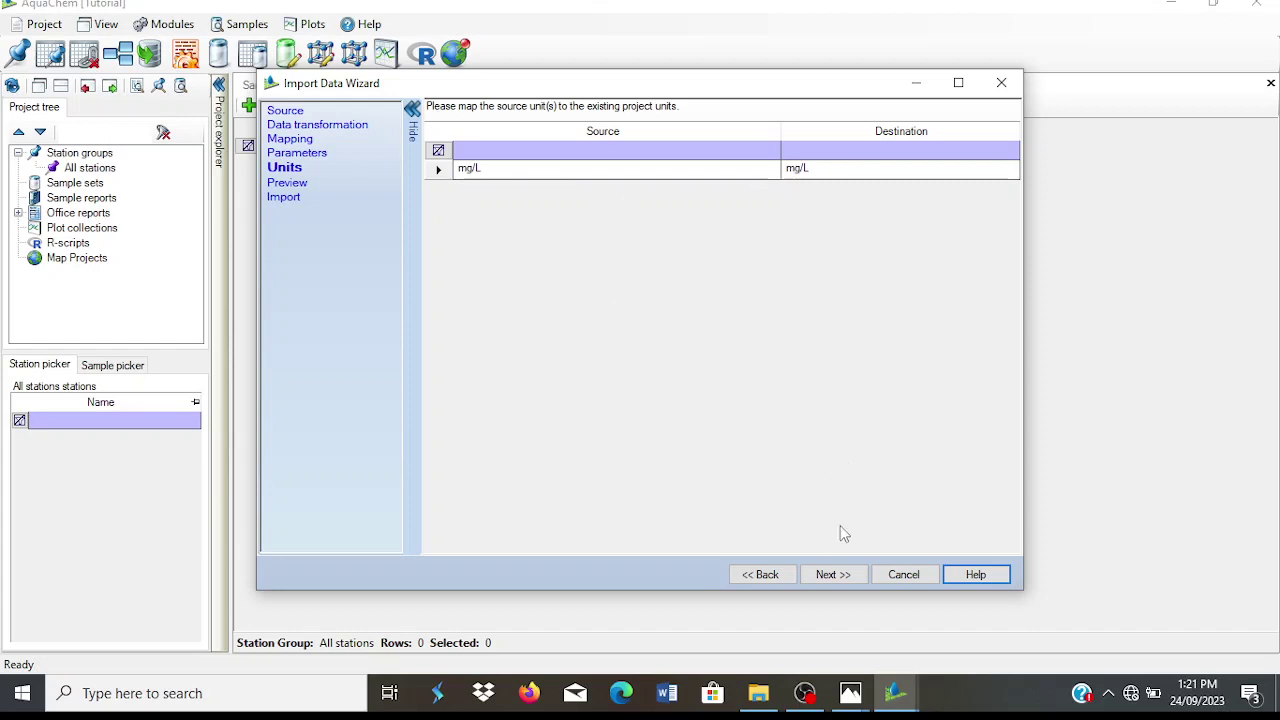
left_click(832, 575)
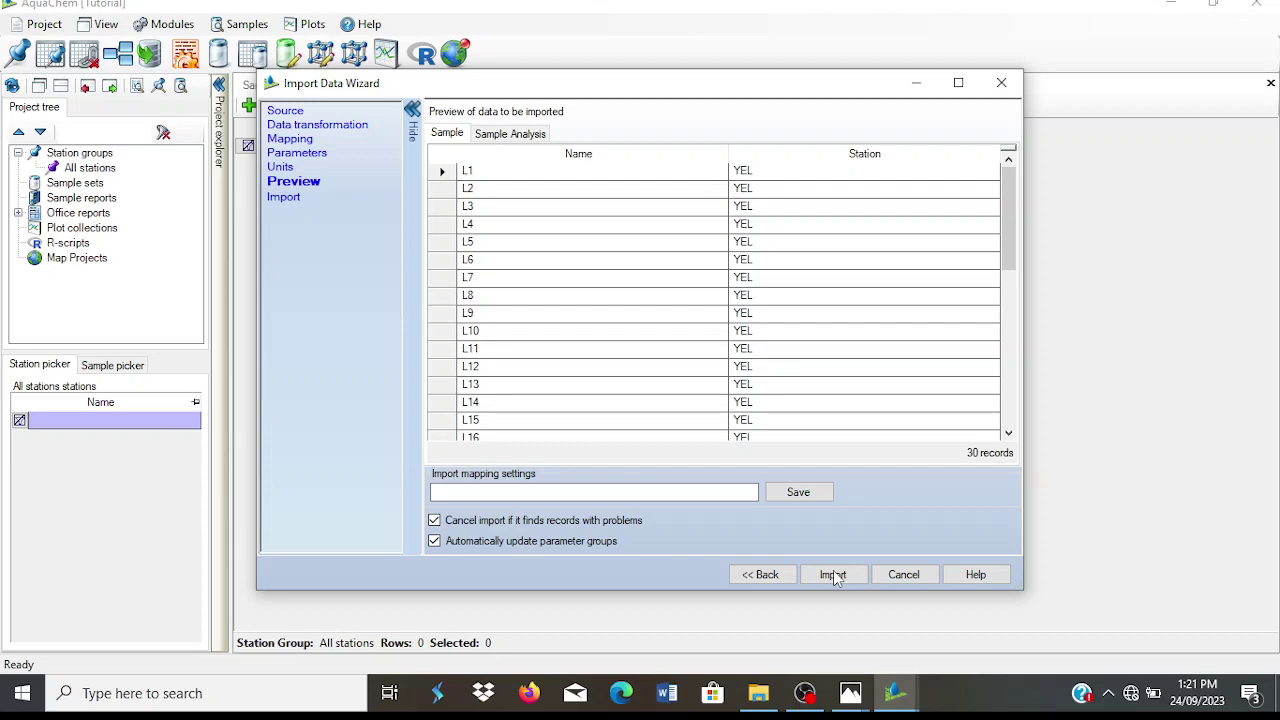
left_click(508, 134)
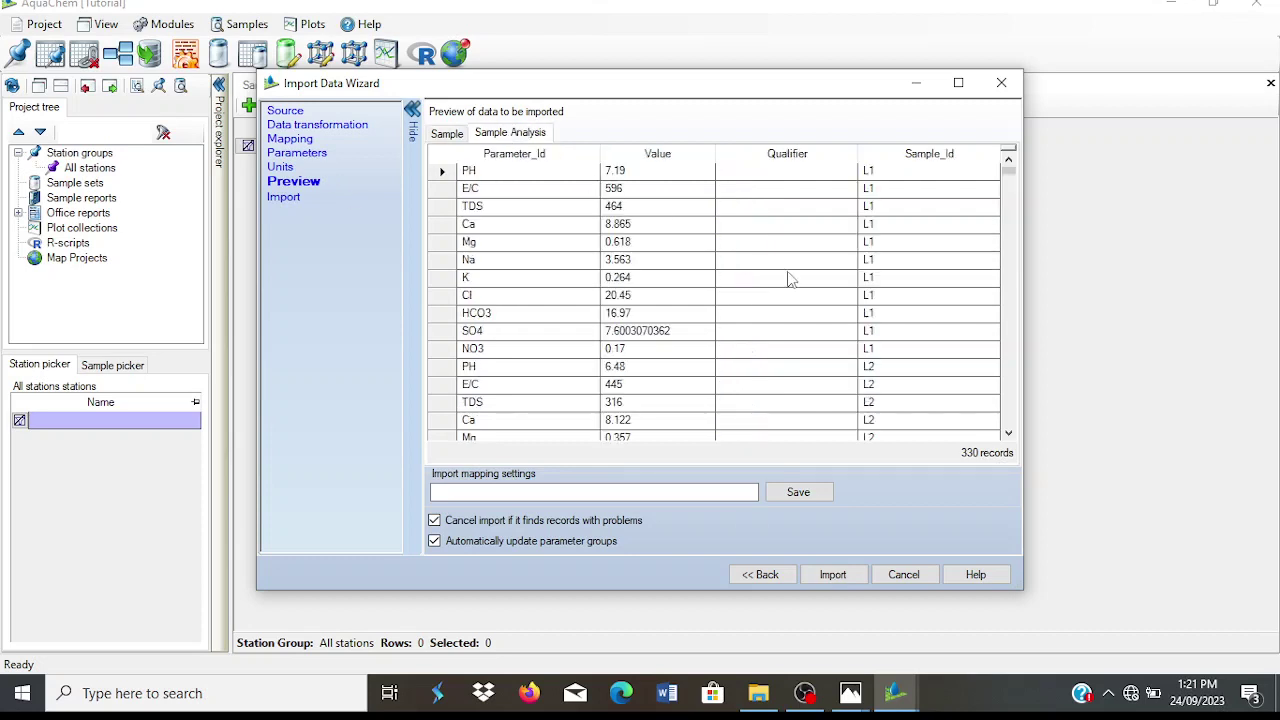
left_click(831, 577)
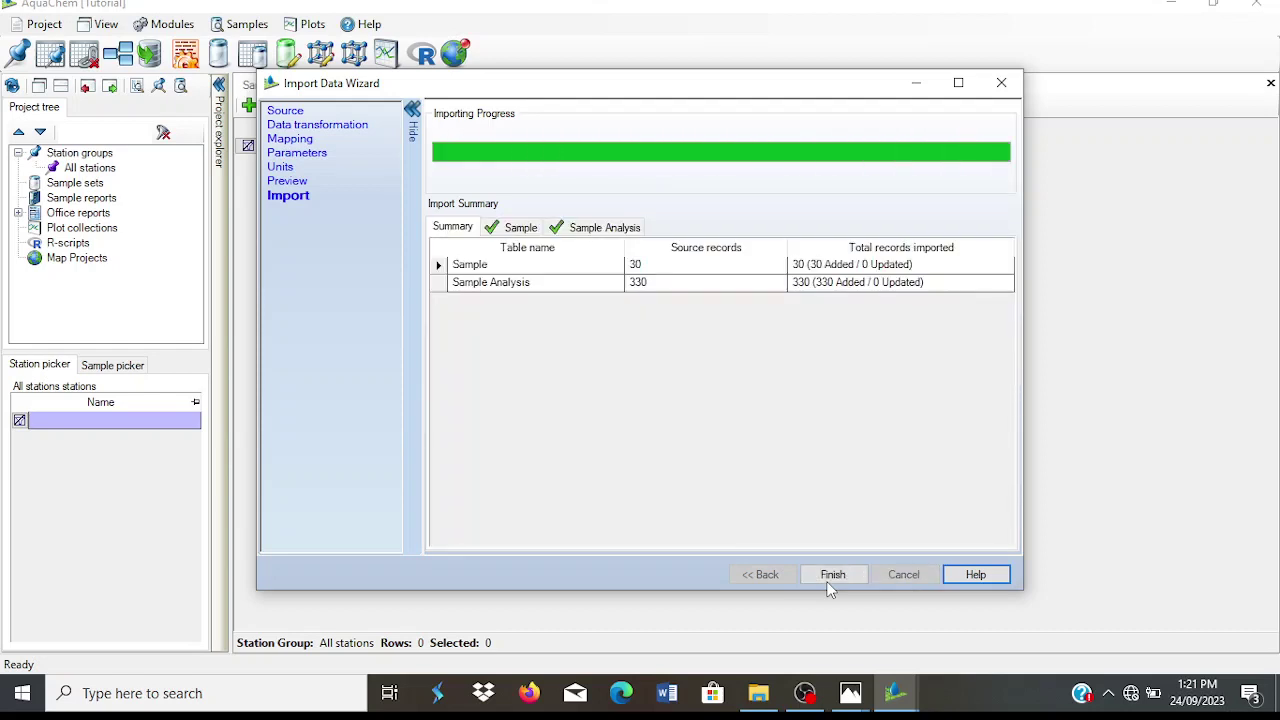
left_click(831, 583)
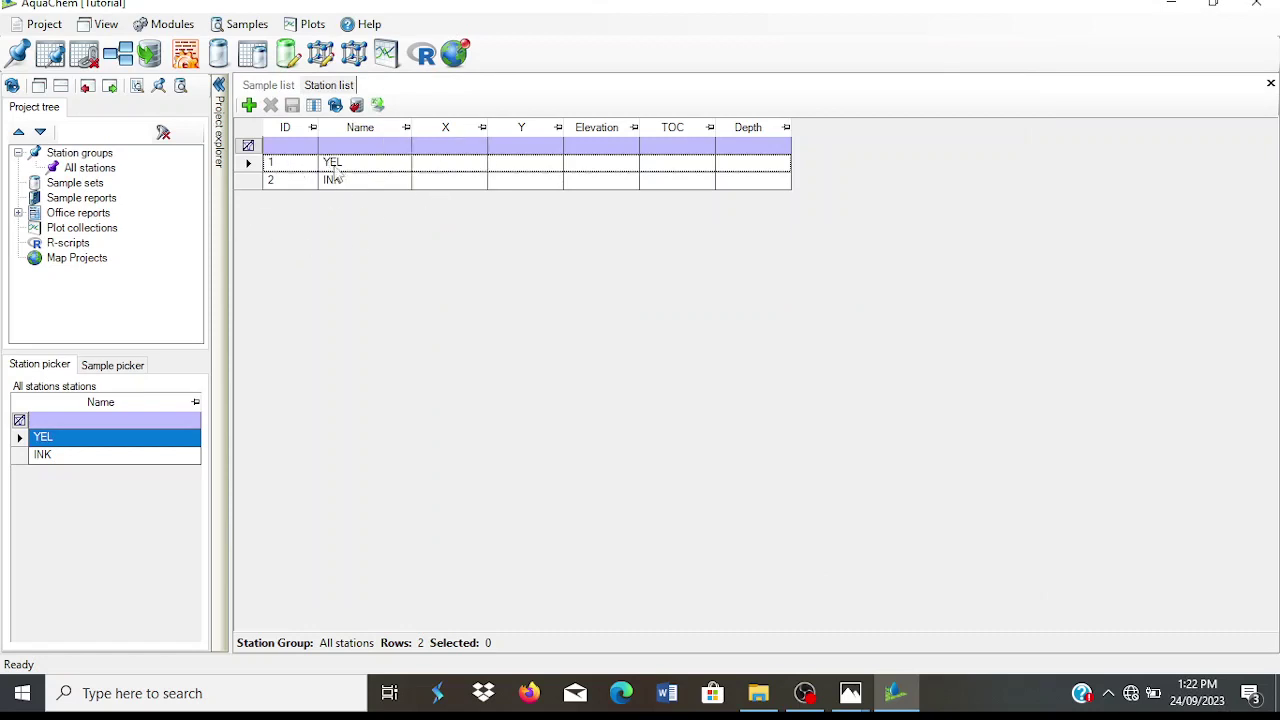
In the Symbol Editor, create a parameter-based symbol group from Station Name and view the symbol for YEL.
left_click(316, 28)
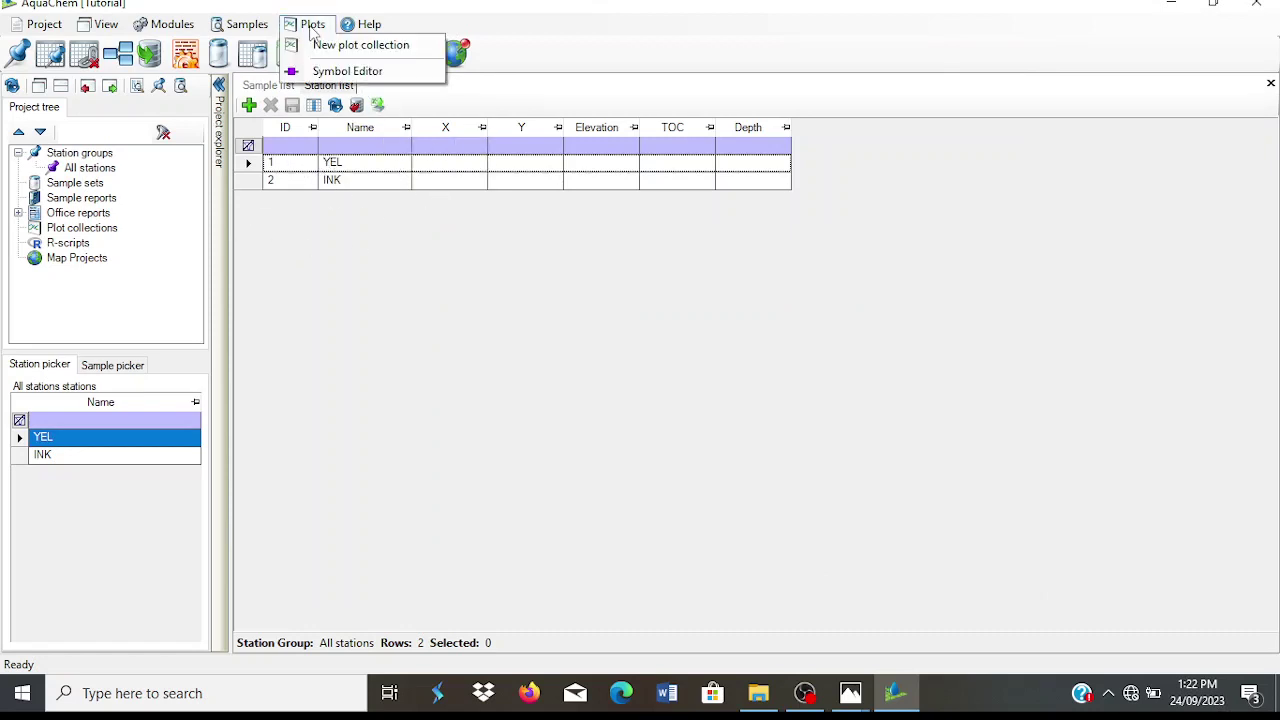
left_click(326, 70)
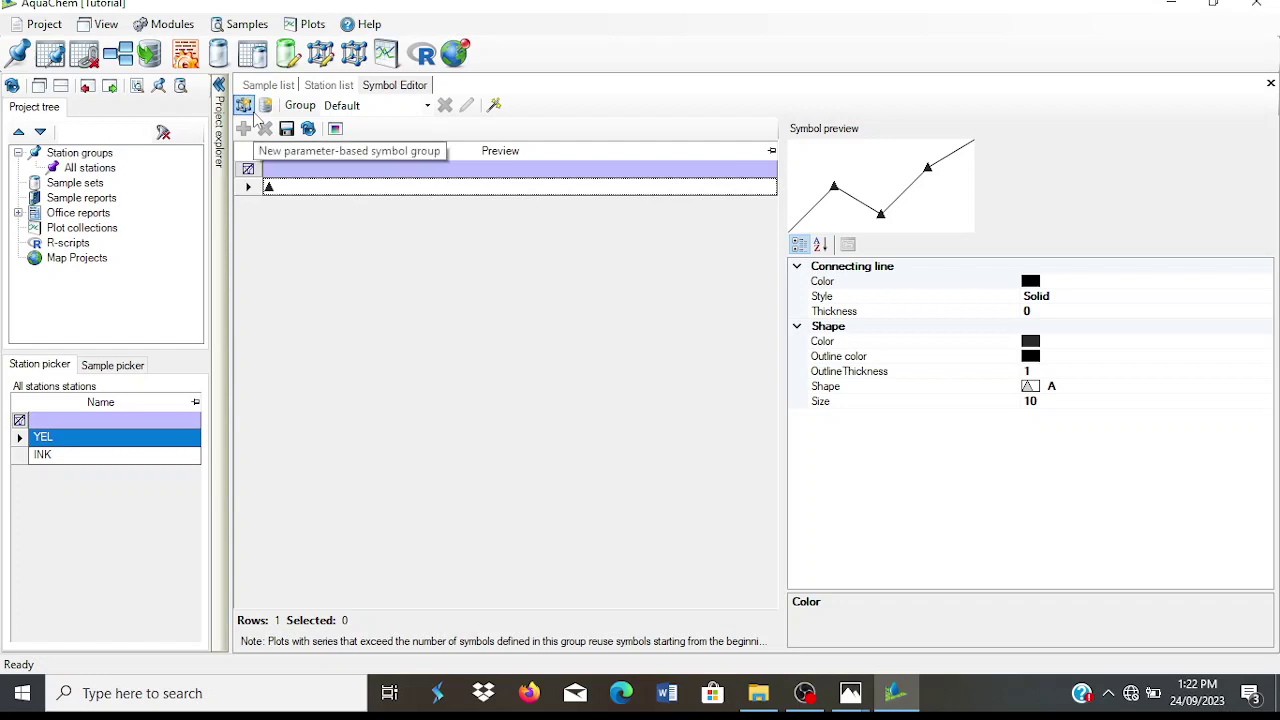
left_click(245, 107)
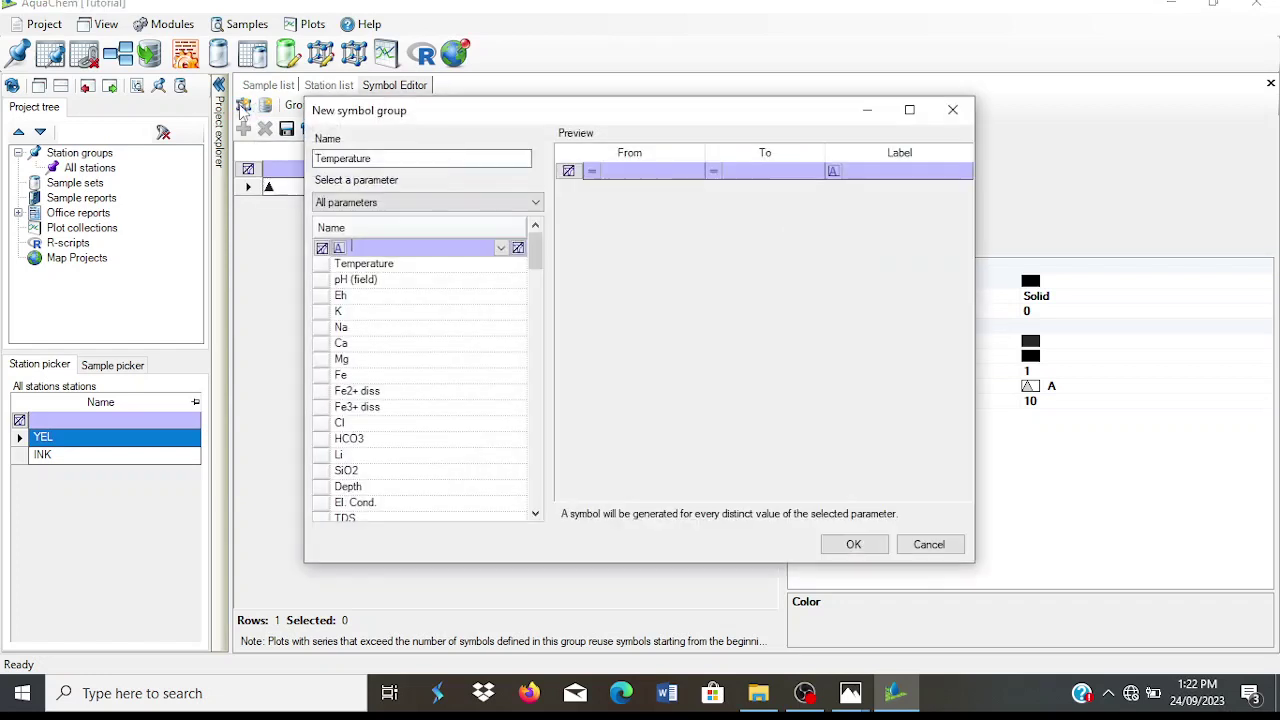
left_click_drag(538, 248, 537, 488)
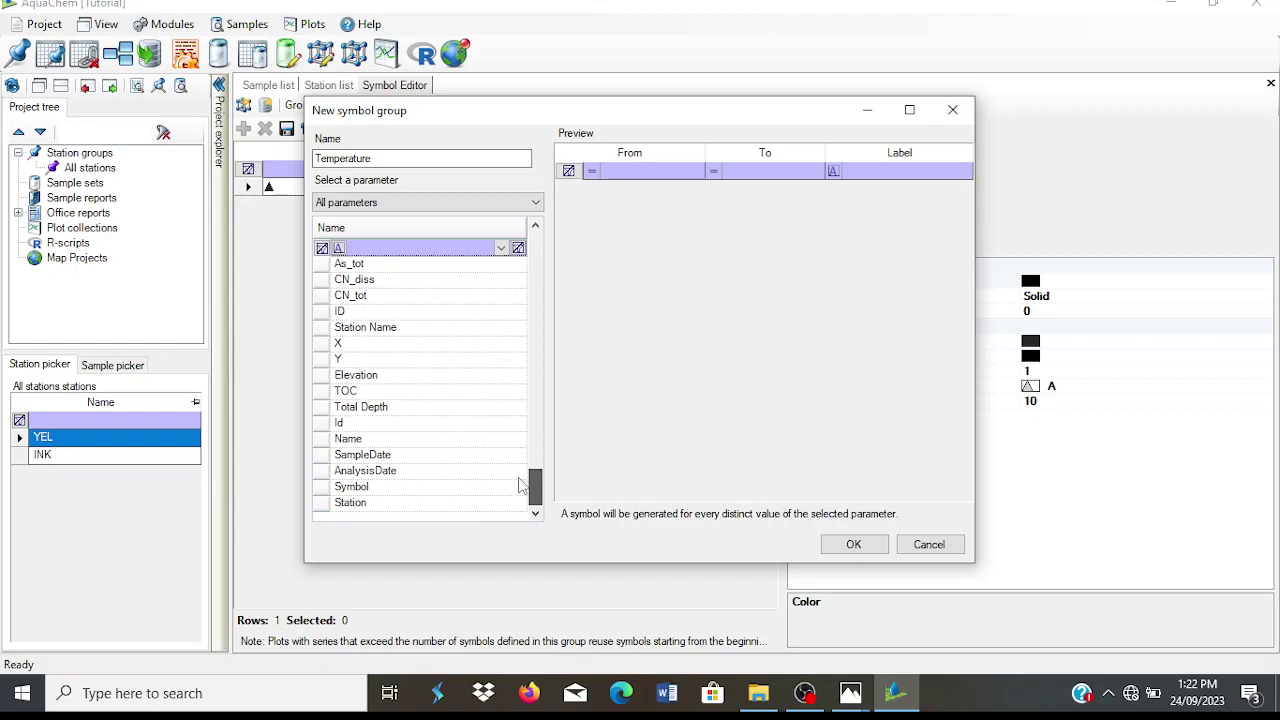
left_click(408, 332)
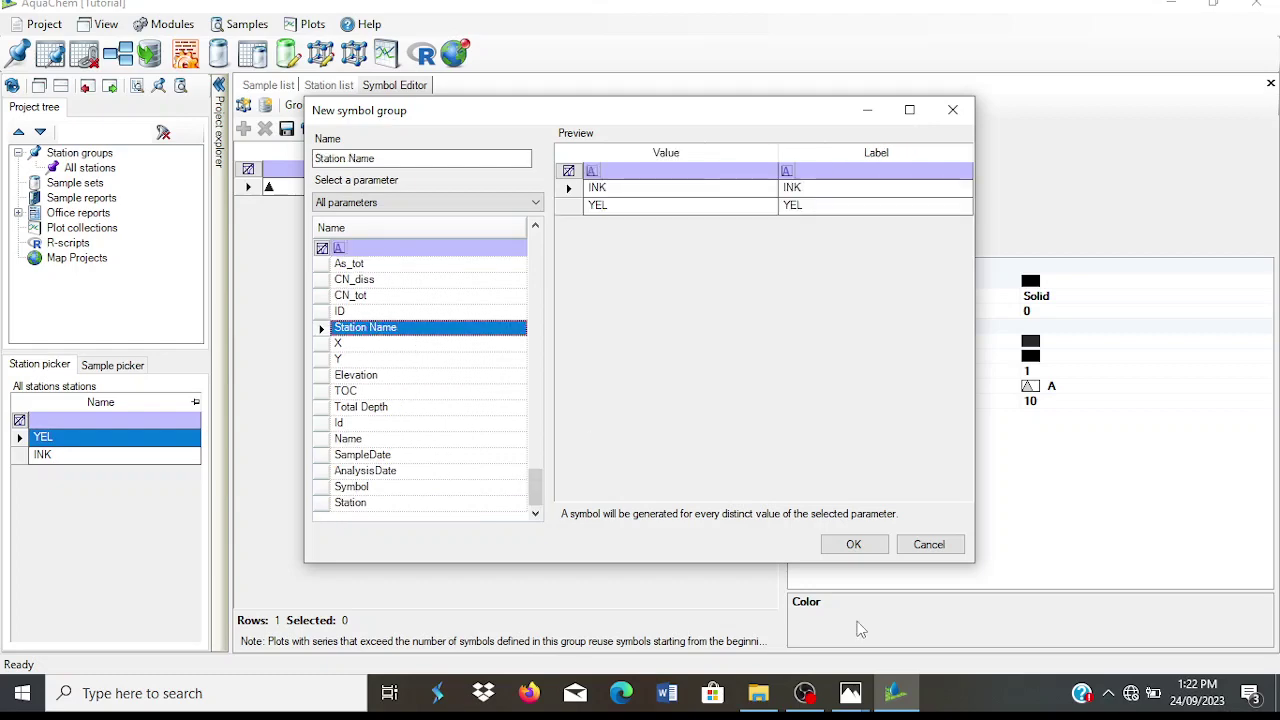
left_click(847, 548)
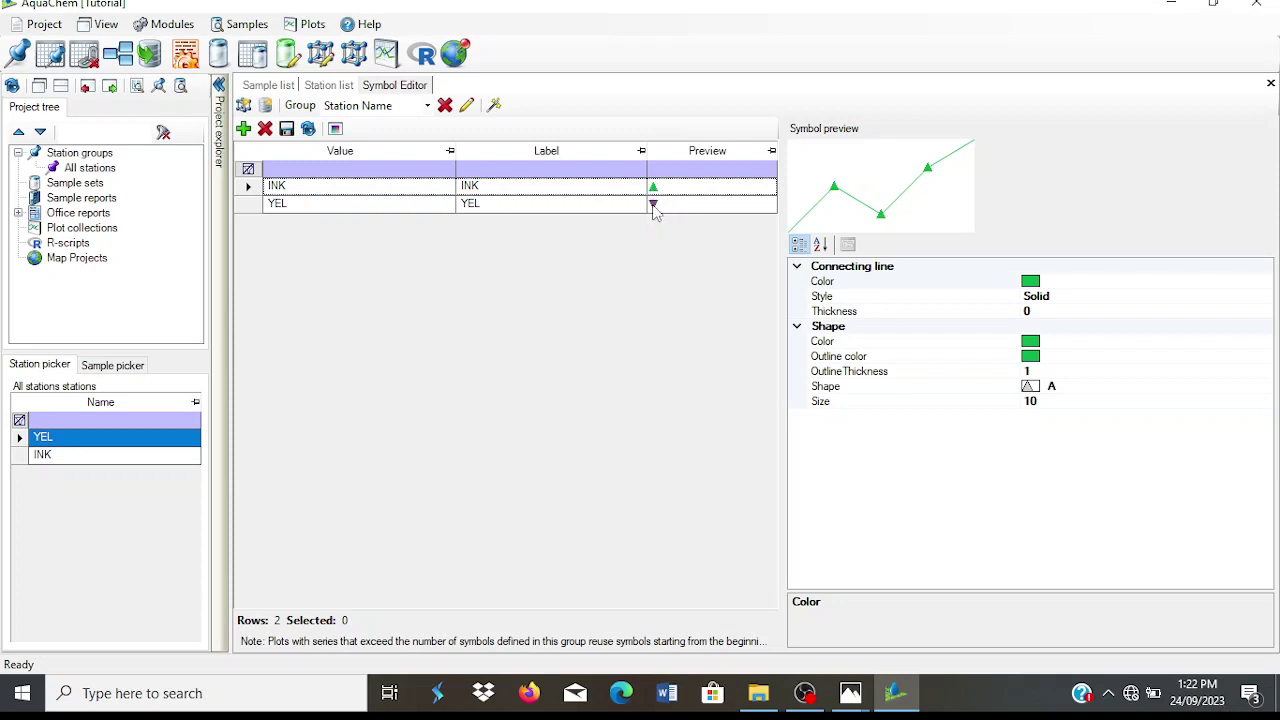
left_click(654, 206)
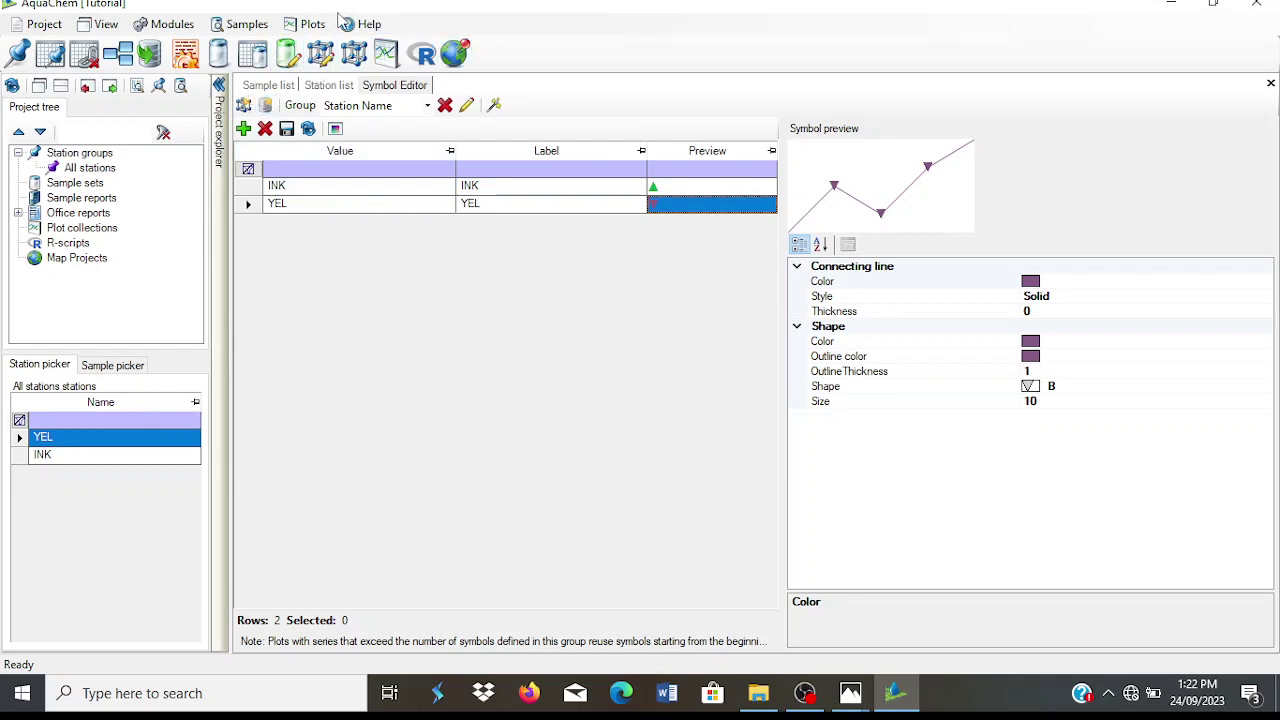
Open a new plot collection and bring up the list of available plot types.
left_click(310, 27)
left_click(325, 45)
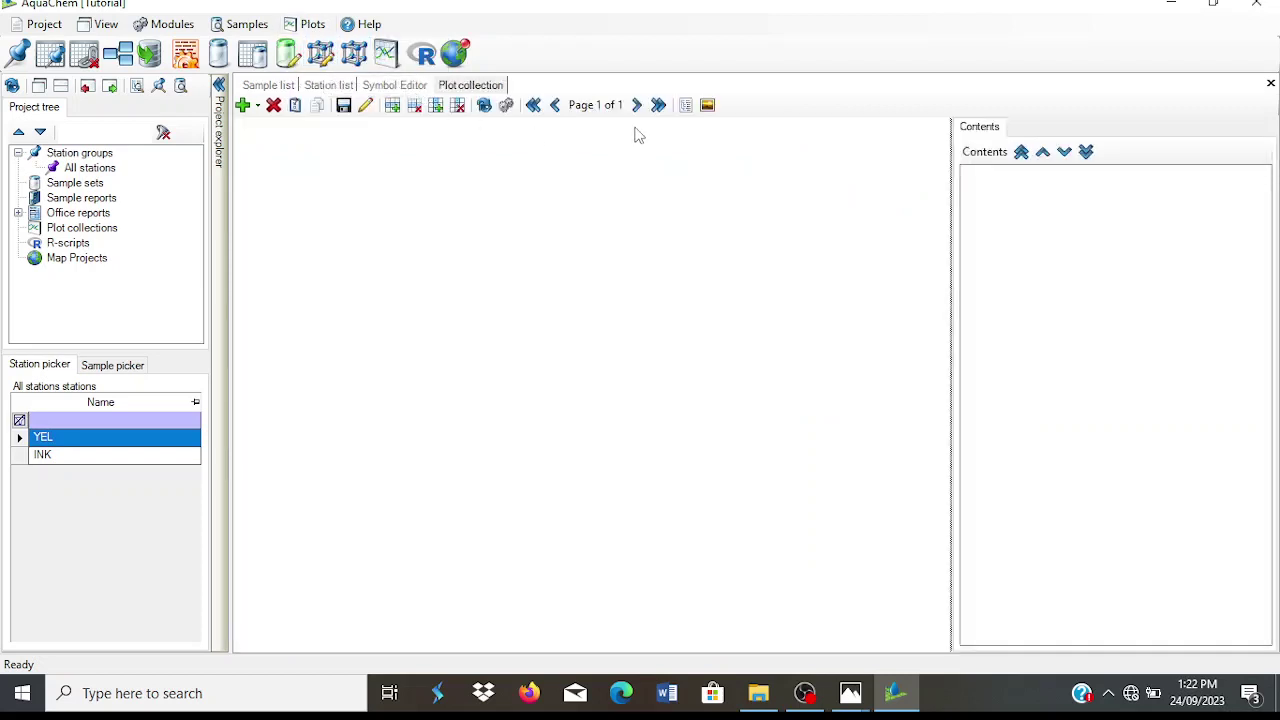
left_click(258, 108)
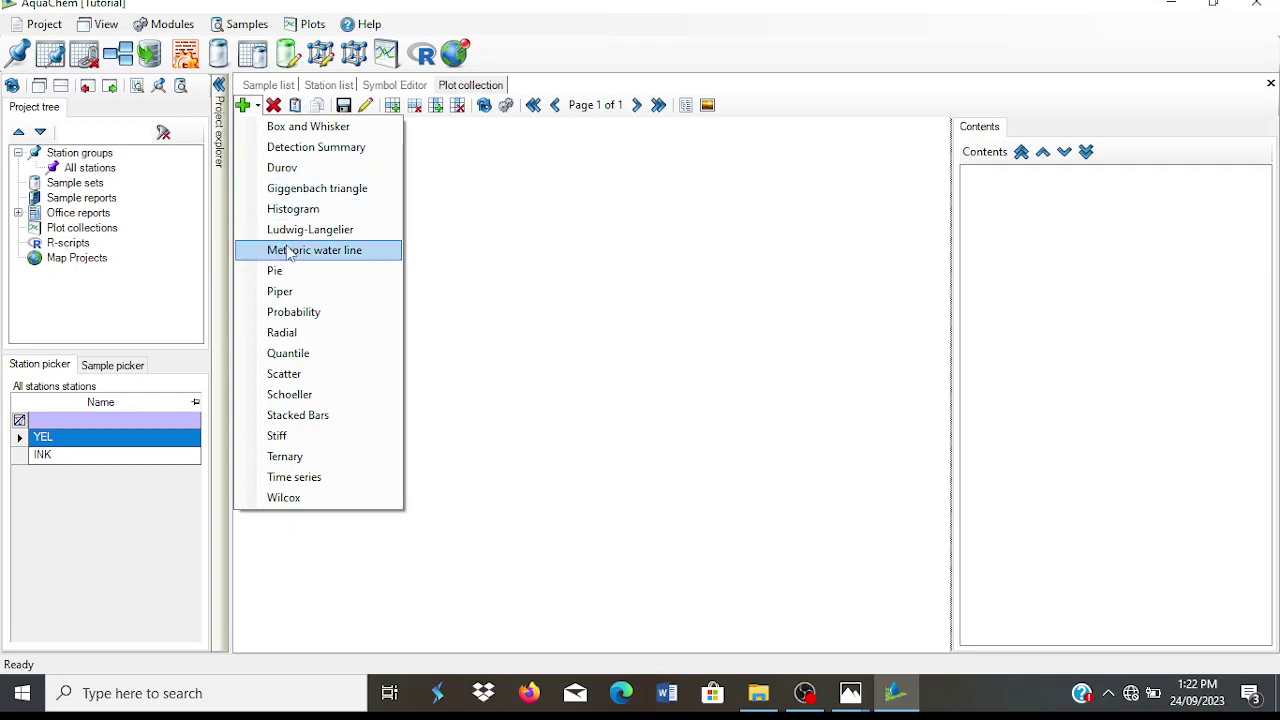
left_click(425, 153)
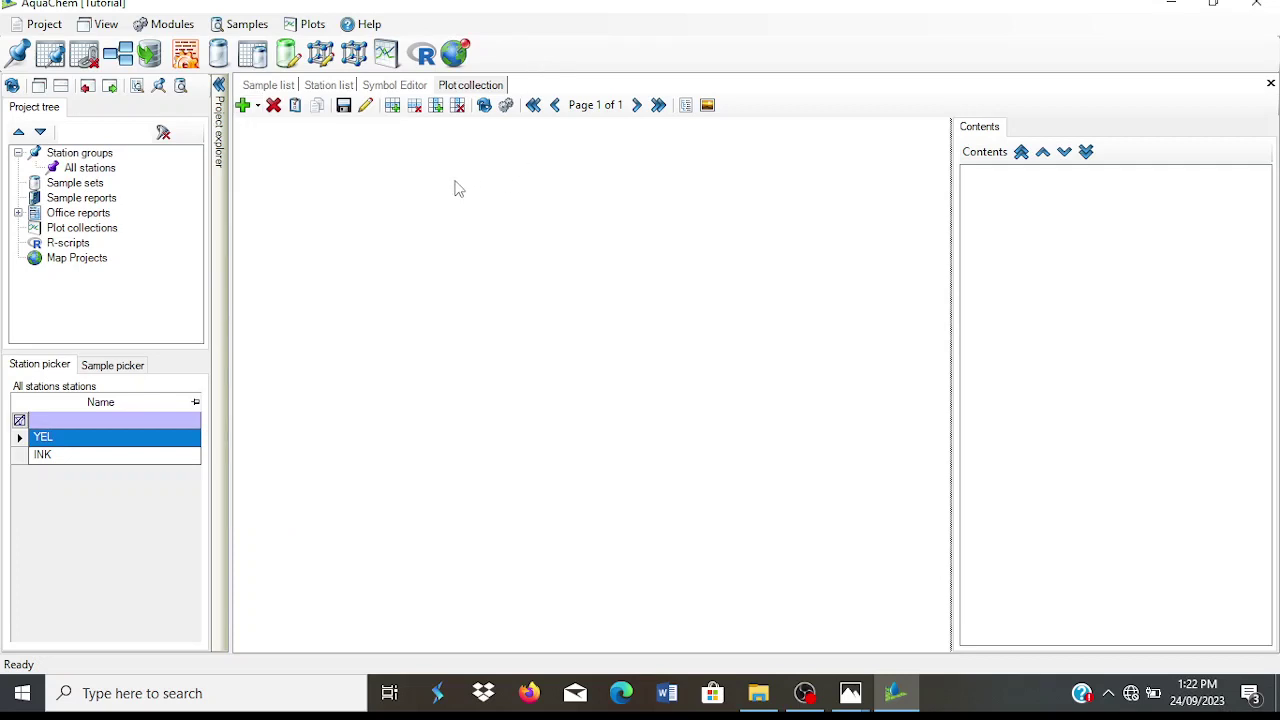
In the Symbol Editor, set the symbol shape for station YEL to C (circle).
left_click(393, 86)
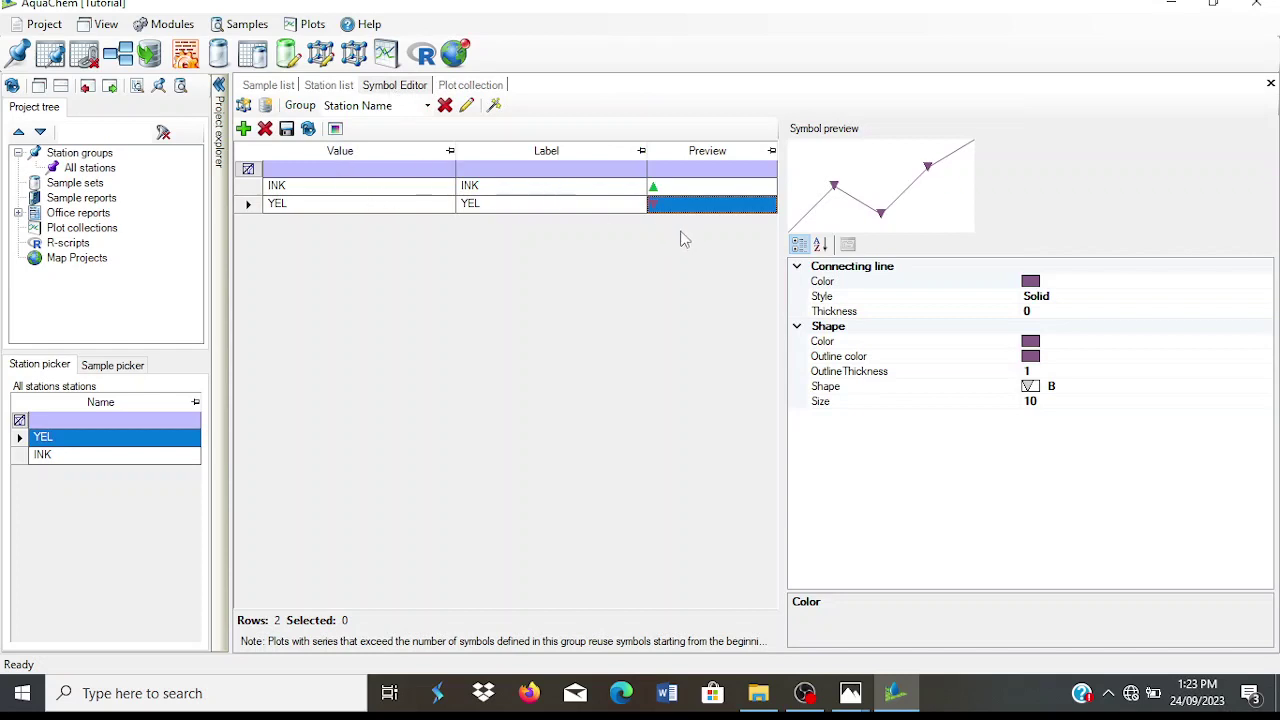
left_click(1031, 344)
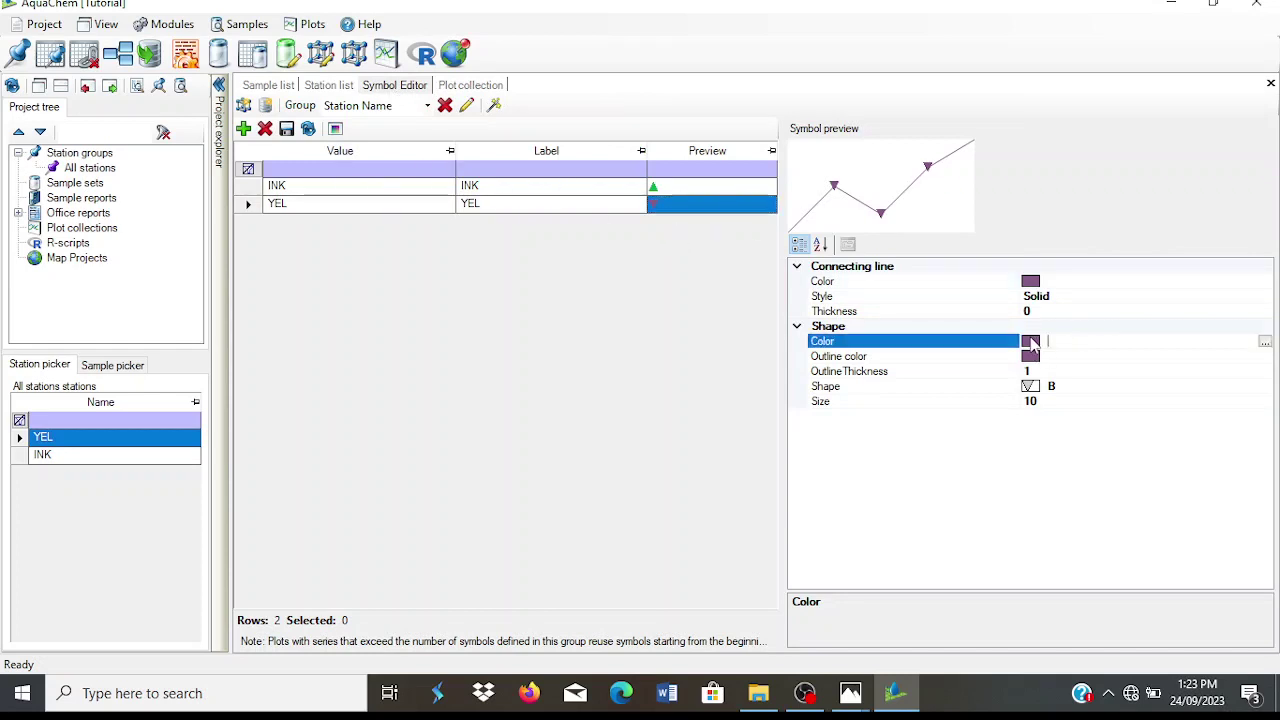
left_click(1030, 390)
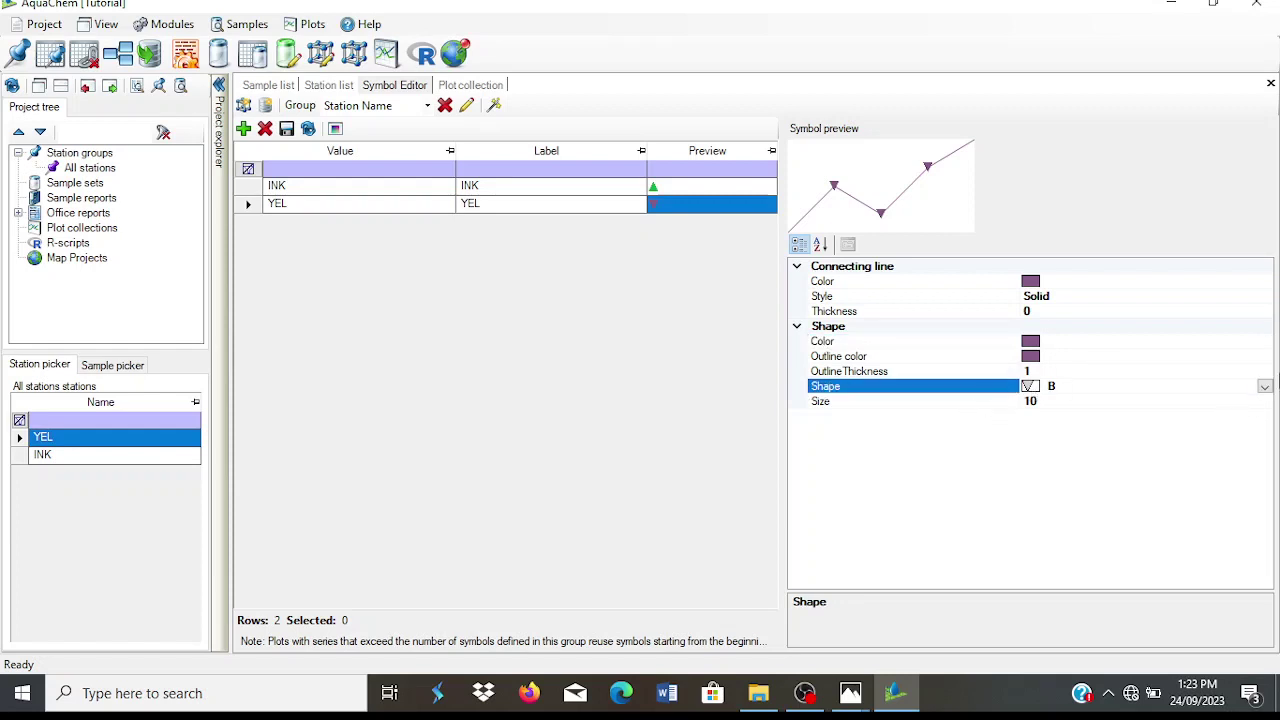
left_click(1265, 387)
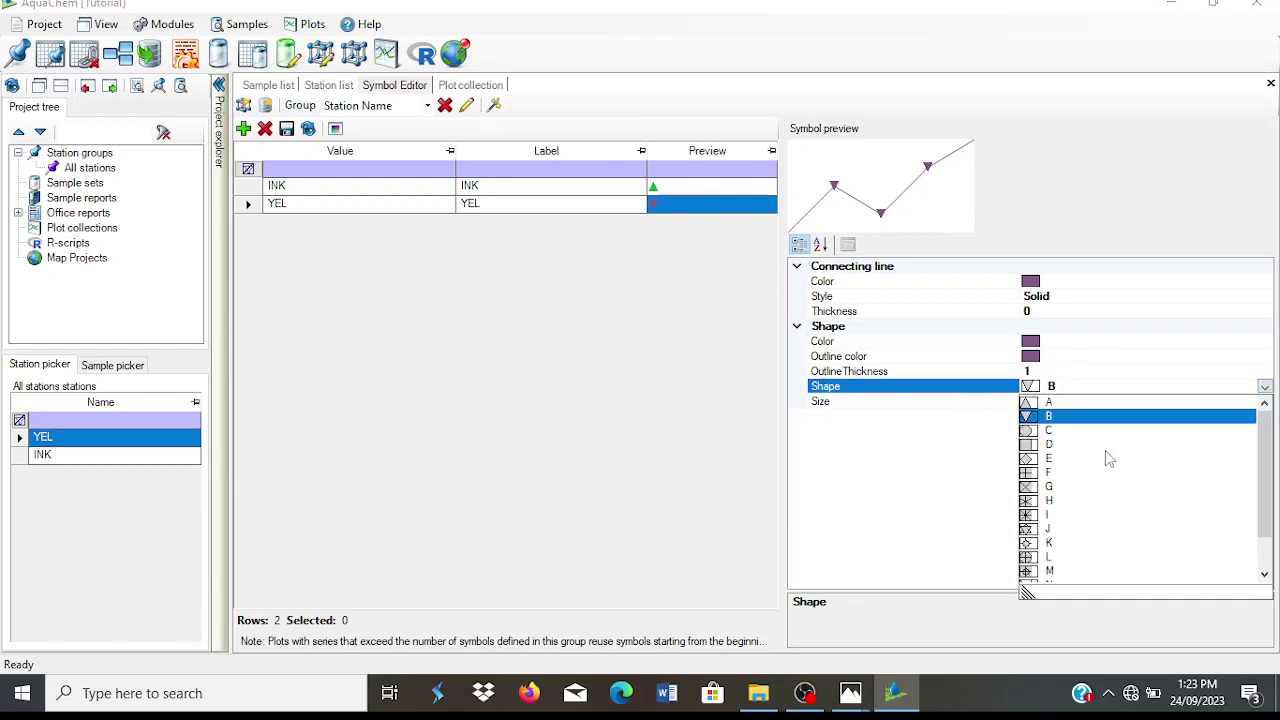
left_click(1047, 432)
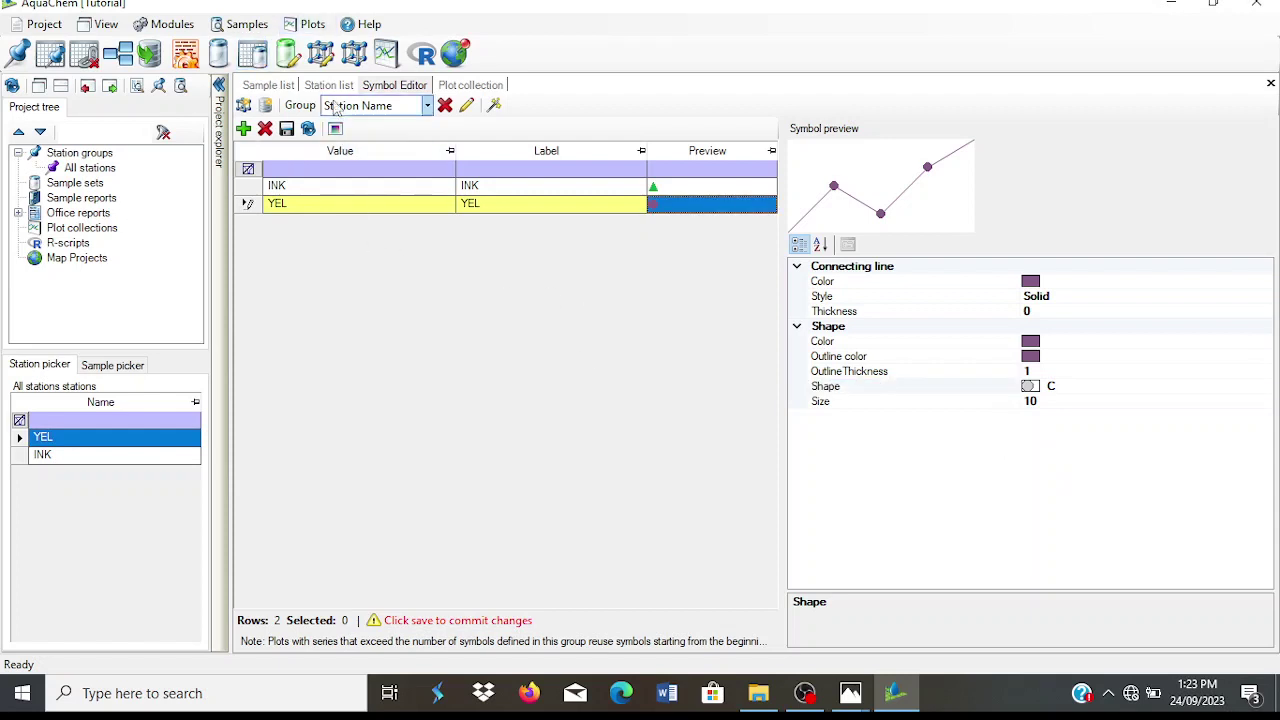
Add a Piper plot of the active sample set to the plot collection with the default parameters.
left_click(481, 87)
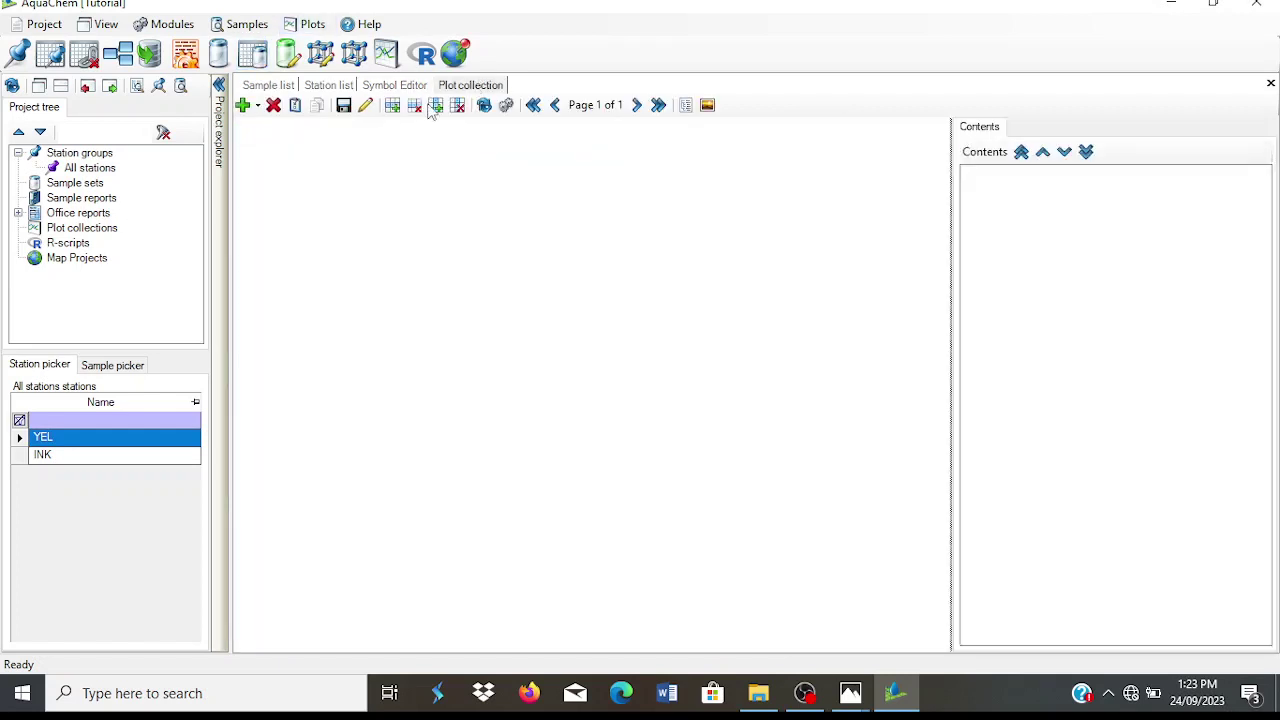
left_click(257, 105)
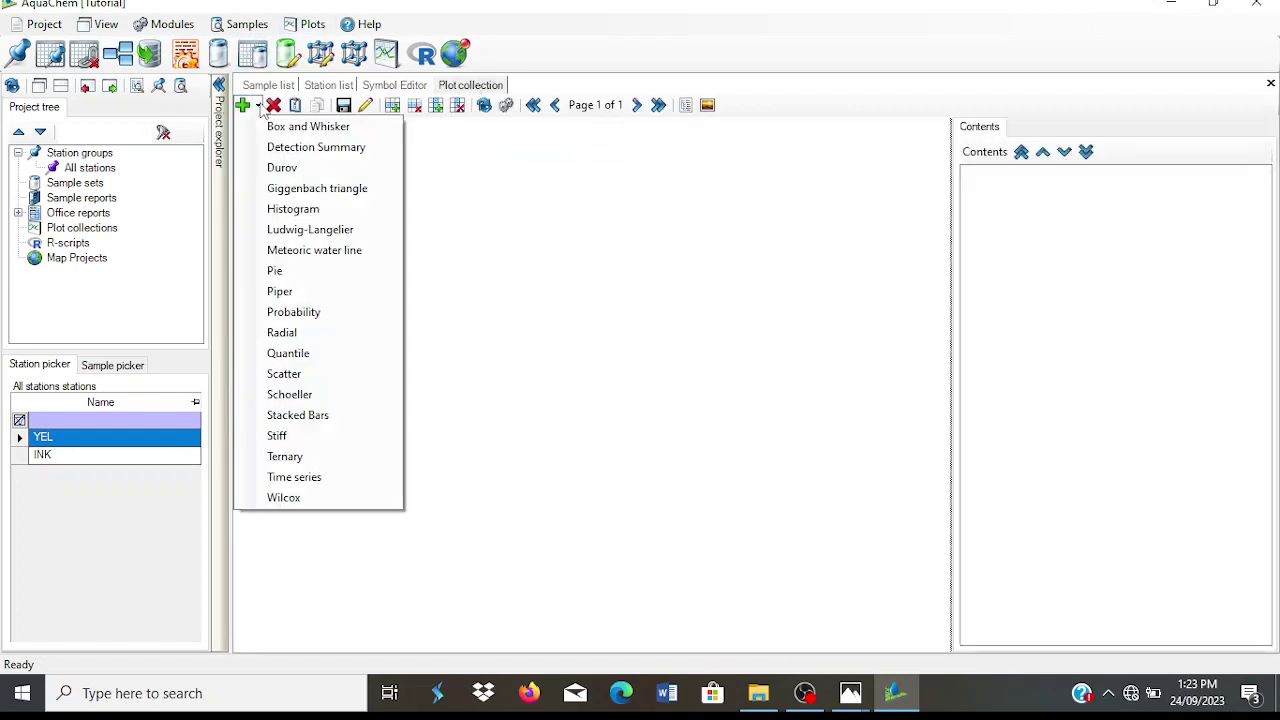
left_click(292, 291)
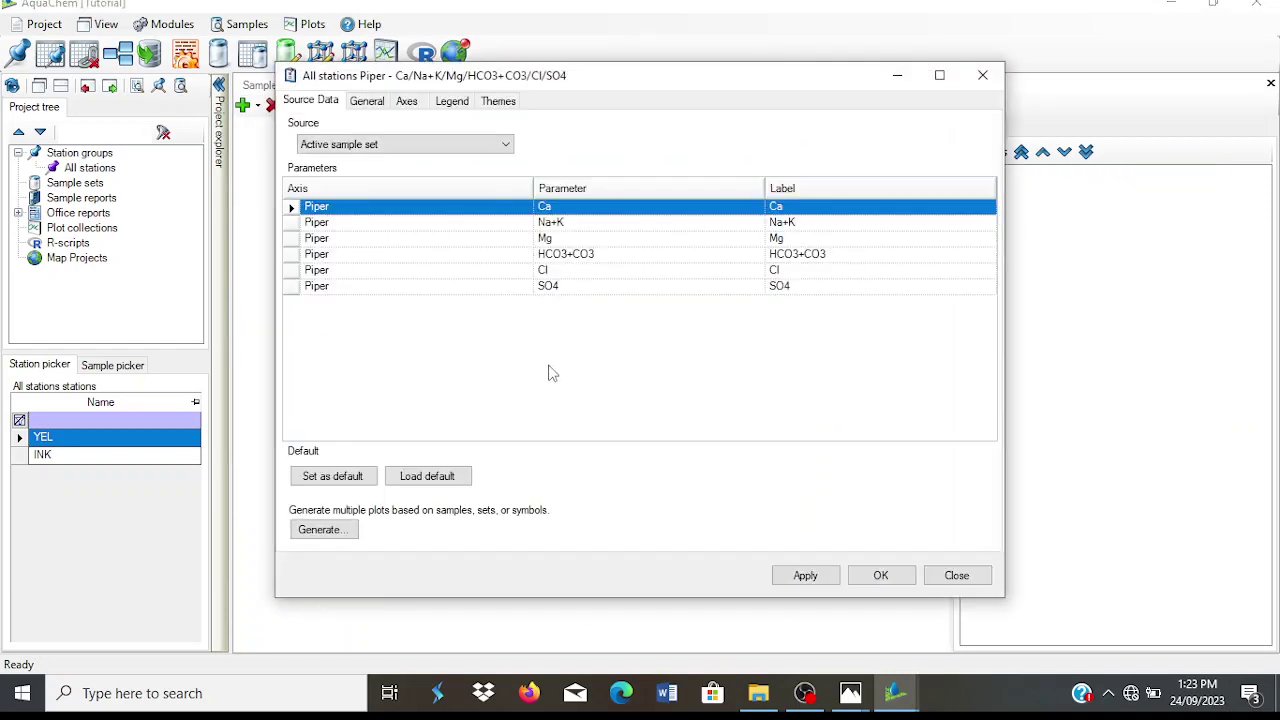
left_click(862, 577)
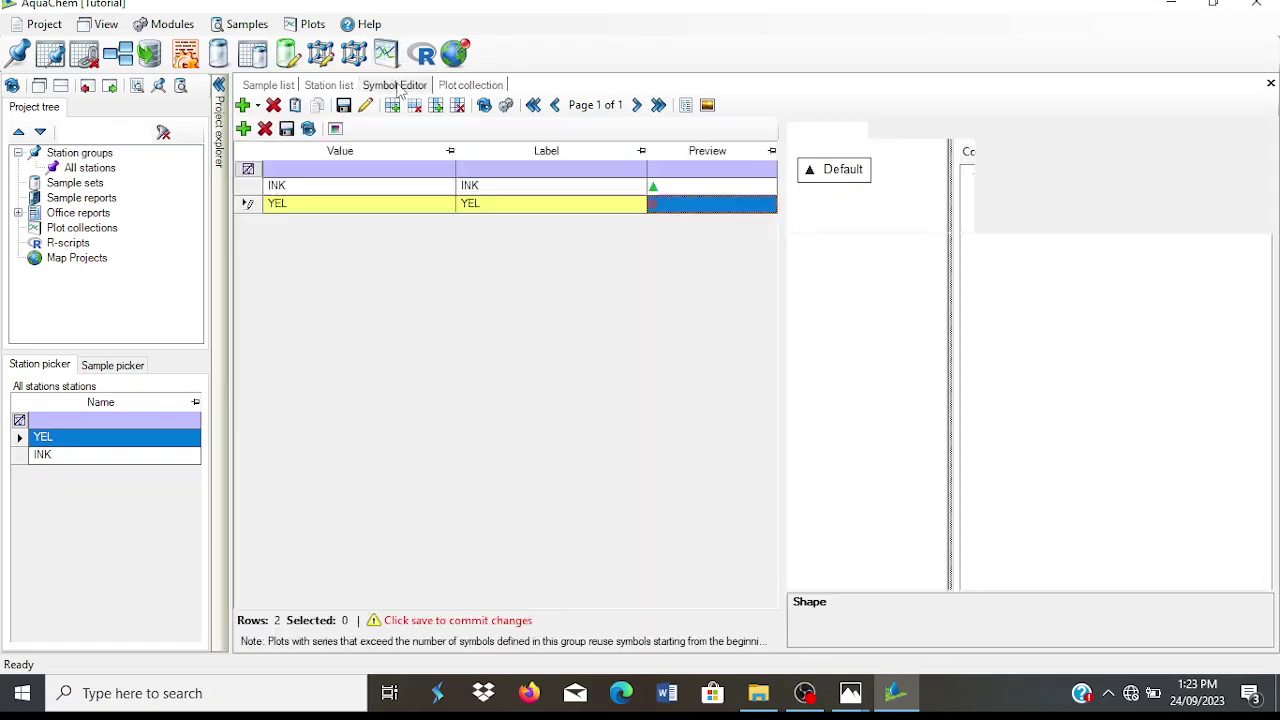
Apply the Station Name symbol group to the plots, saving the changed symbols, and return to the Piper plot.
left_click(397, 86)
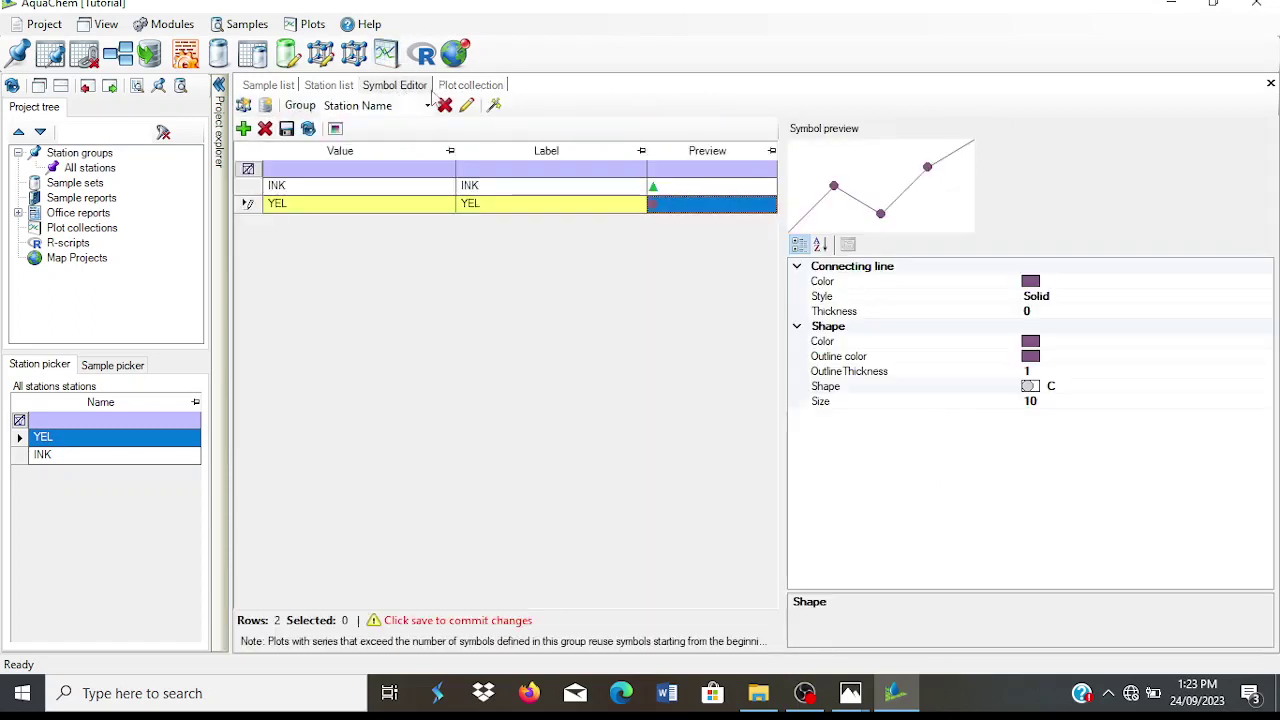
left_click(495, 107)
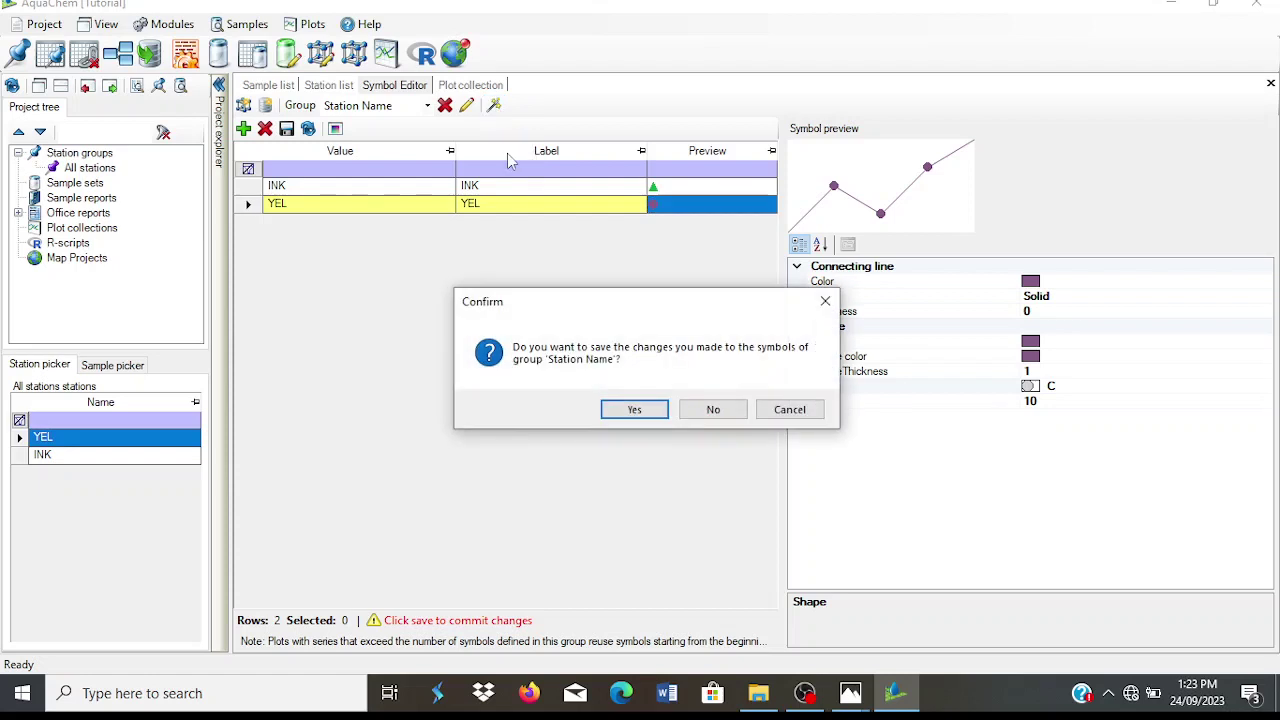
key("Return")
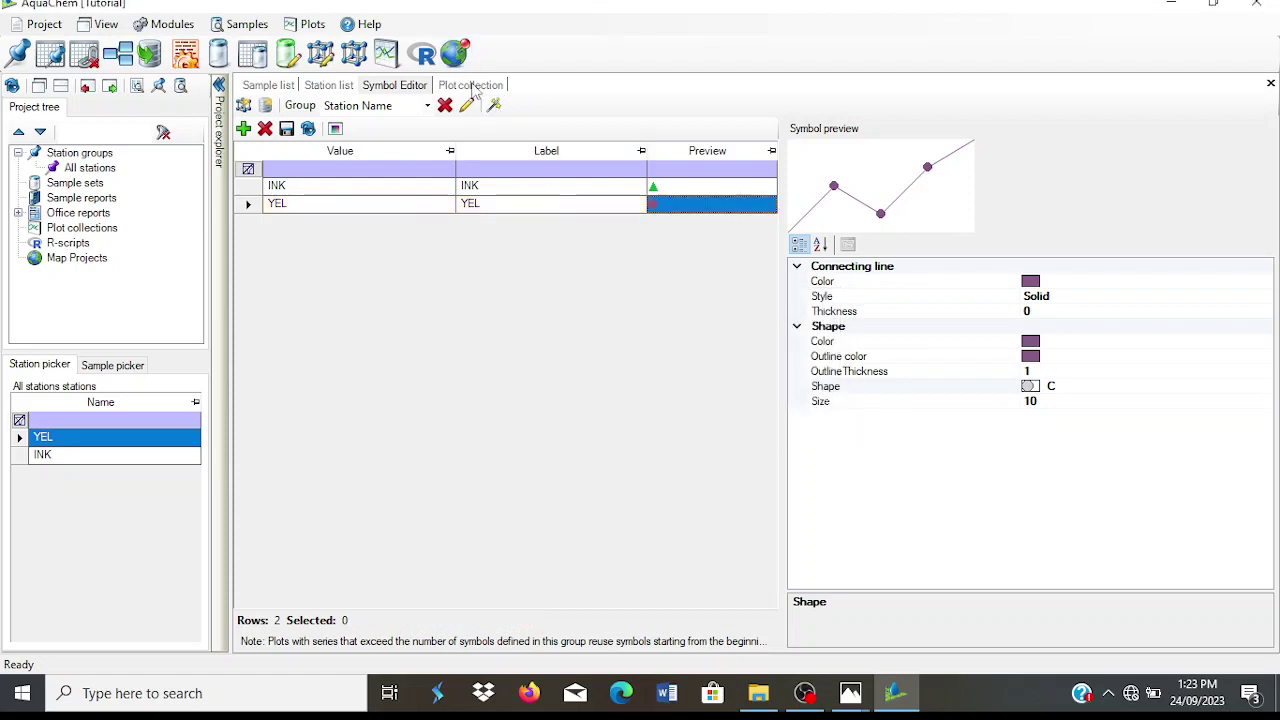
left_click(472, 86)
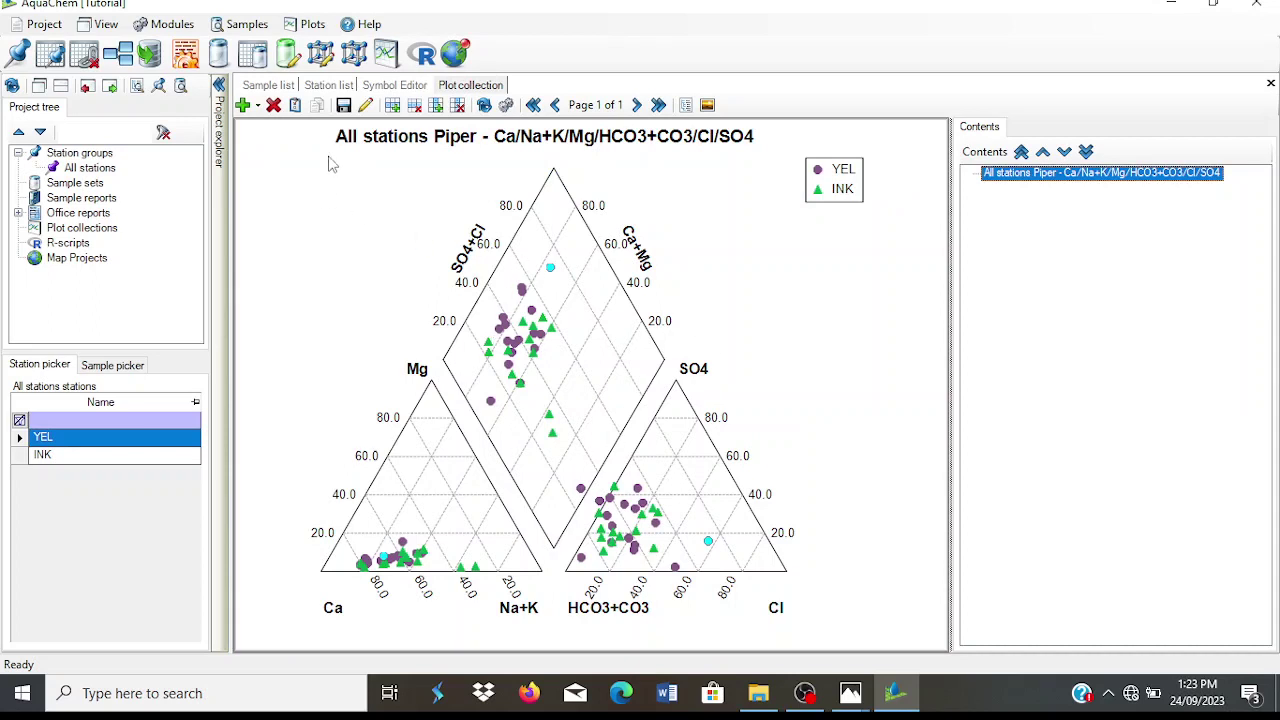
Add a Giggenbach triangle of the active sample set to the plot collection using K, Na and Mg.
left_click(258, 106)
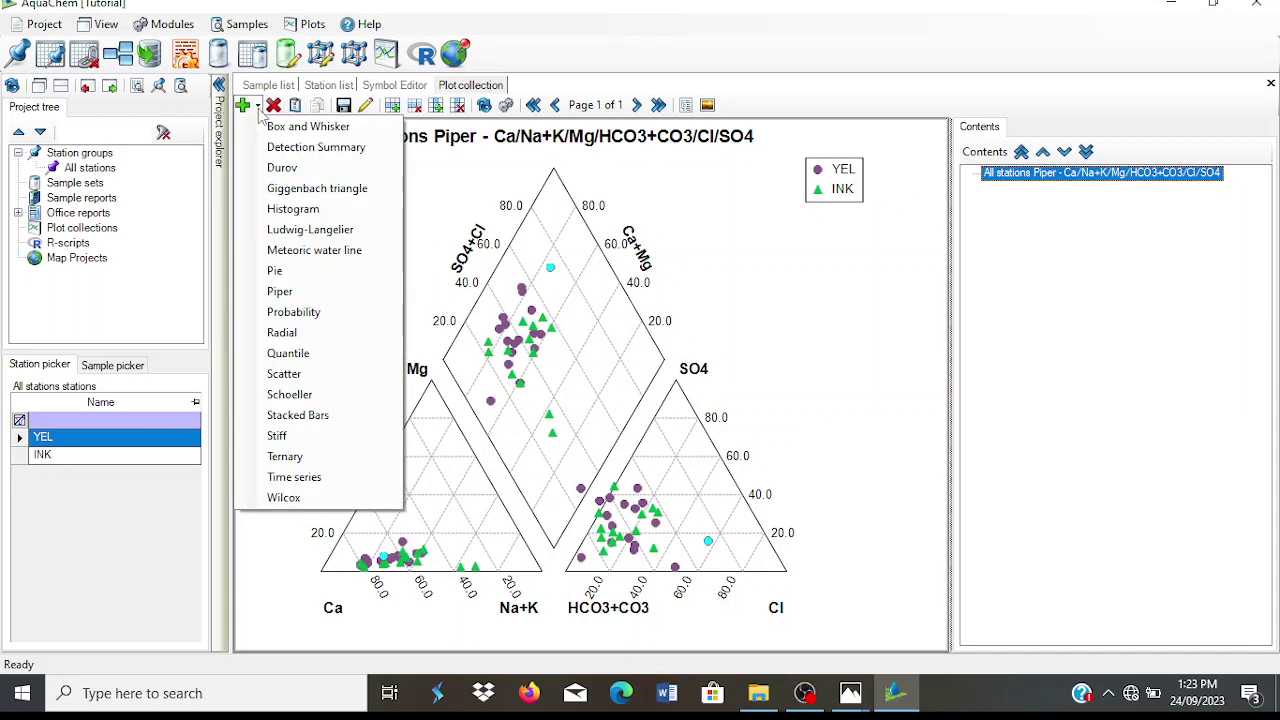
left_click(295, 187)
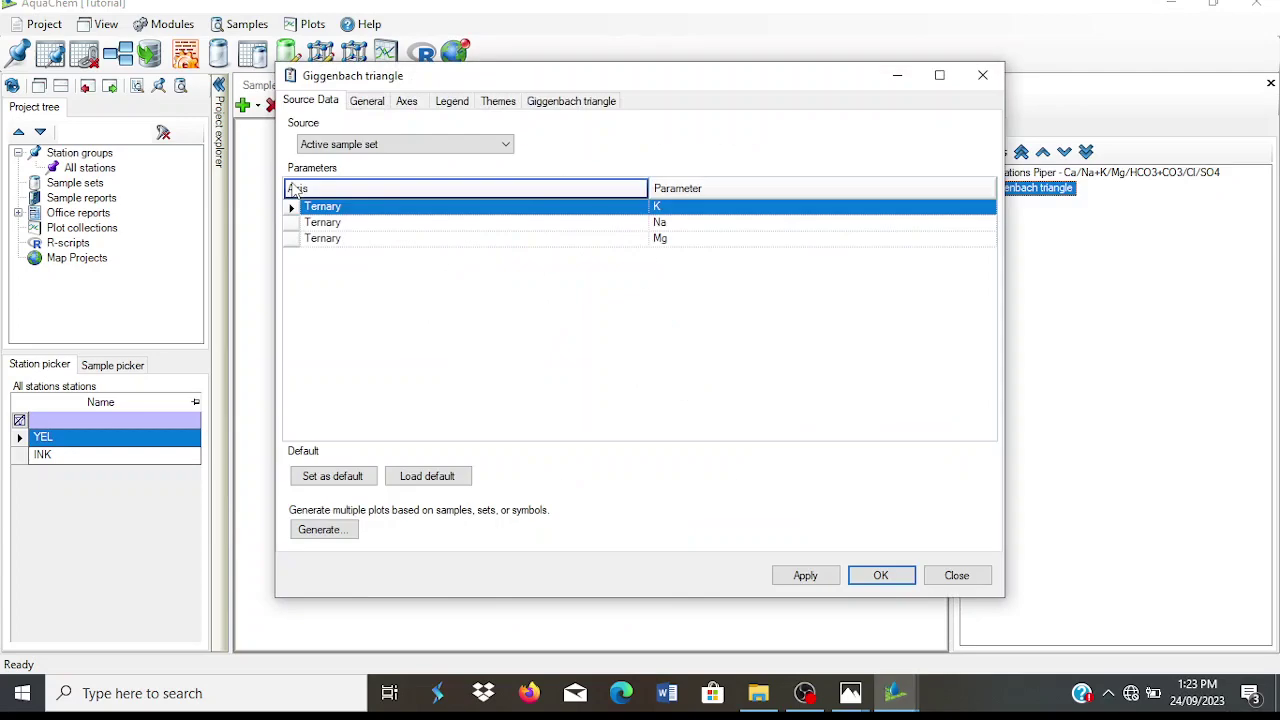
key("Return")
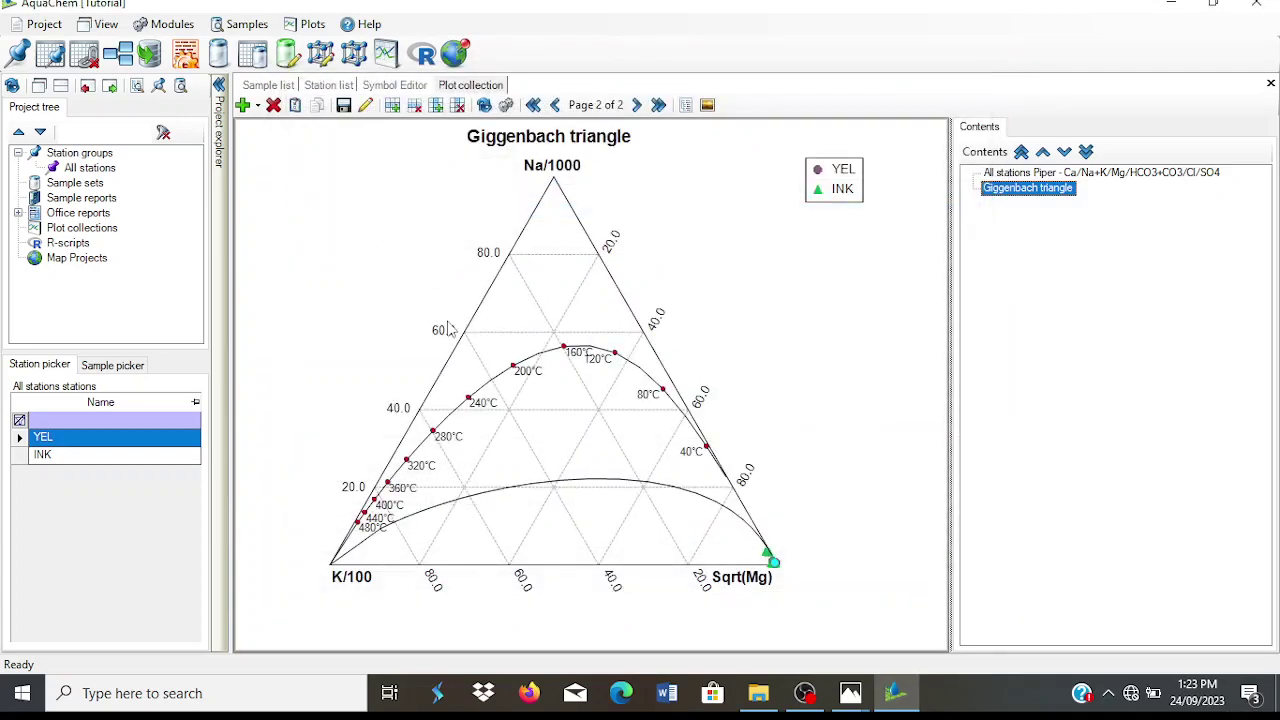
Add a Ternary plot of the active sample set to the plot collection using Mg, Ca and Na.
left_click(258, 106)
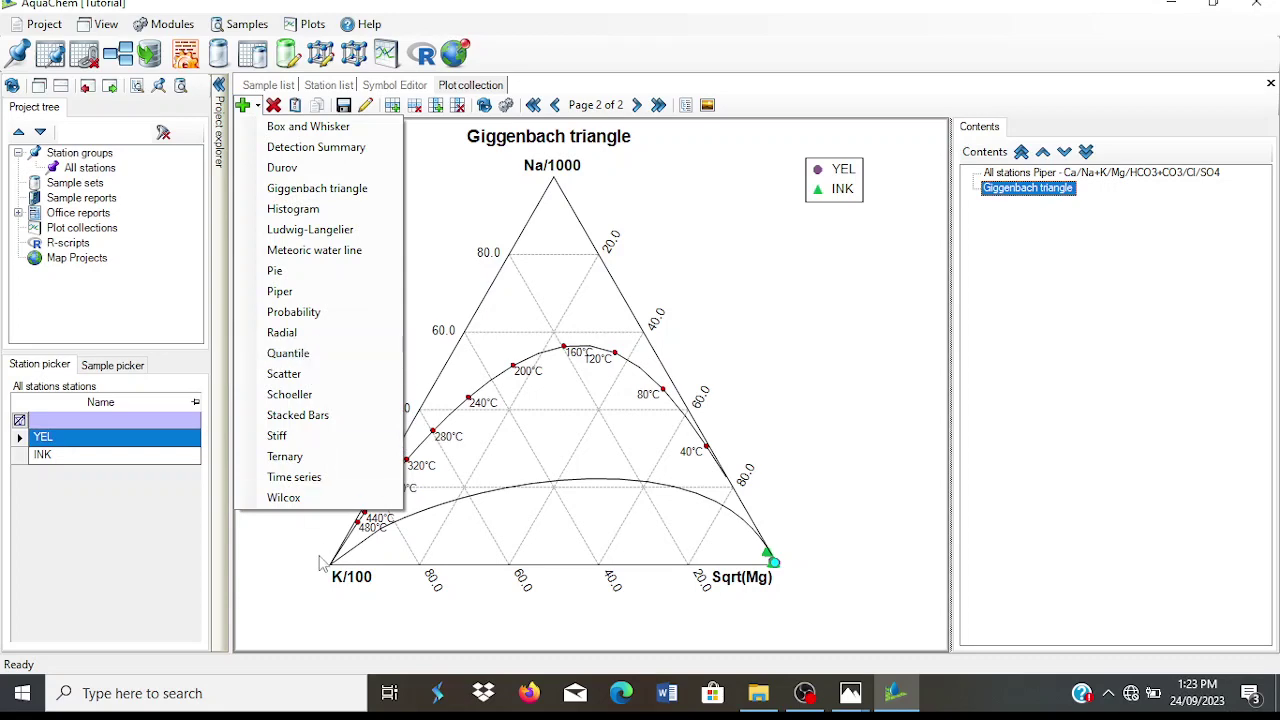
left_click(324, 460)
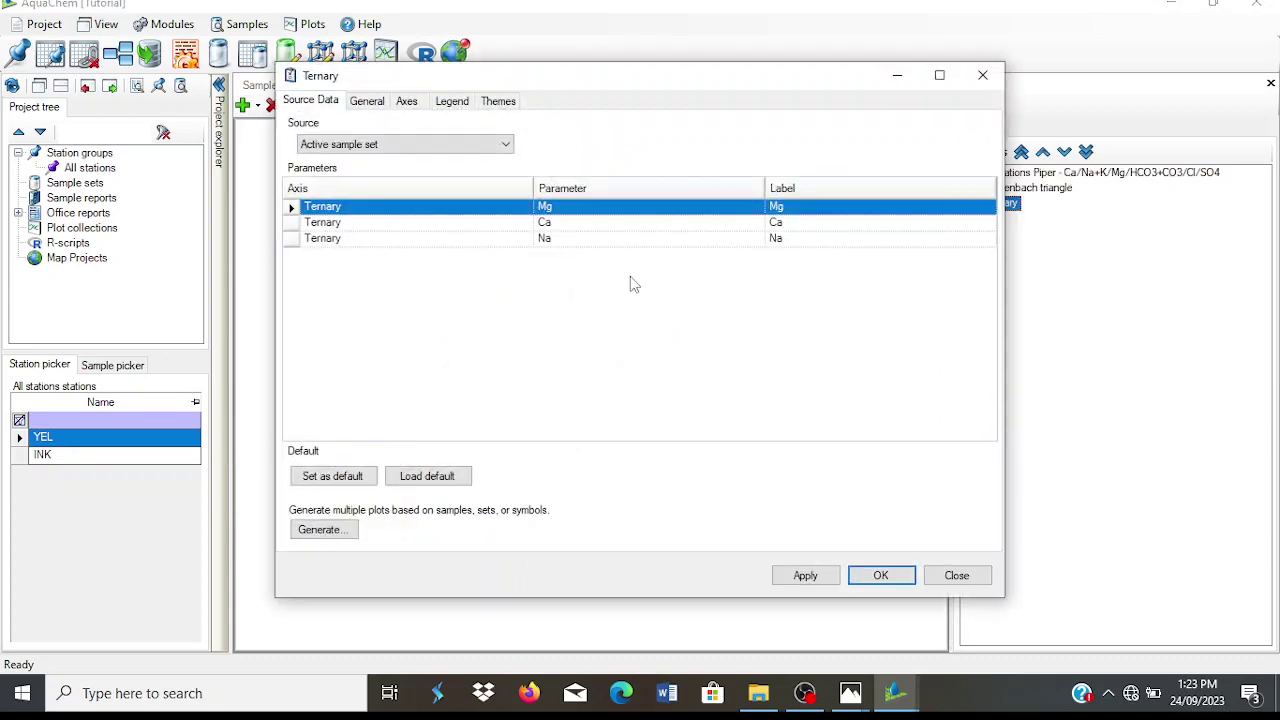
key("Return")
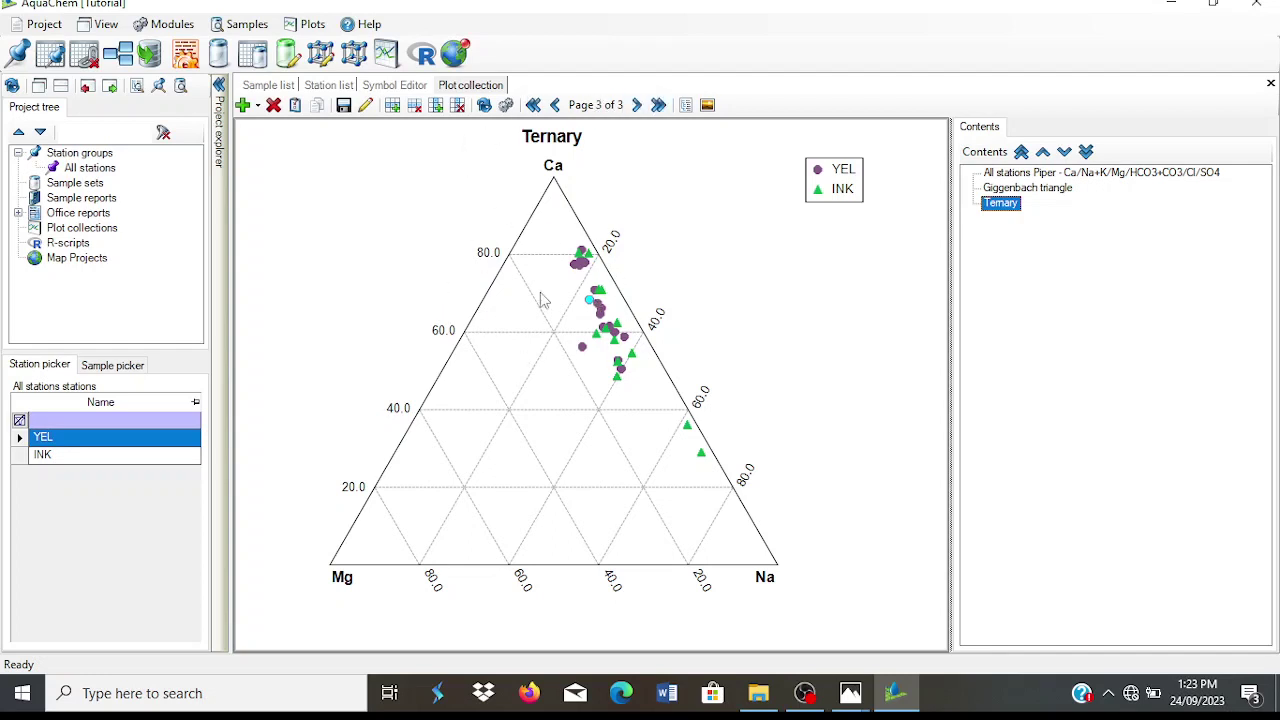
Set the image export output path to the Files folder under Documents > AquaChem > Projects > Aquachem Tutorial.
left_click(709, 106)
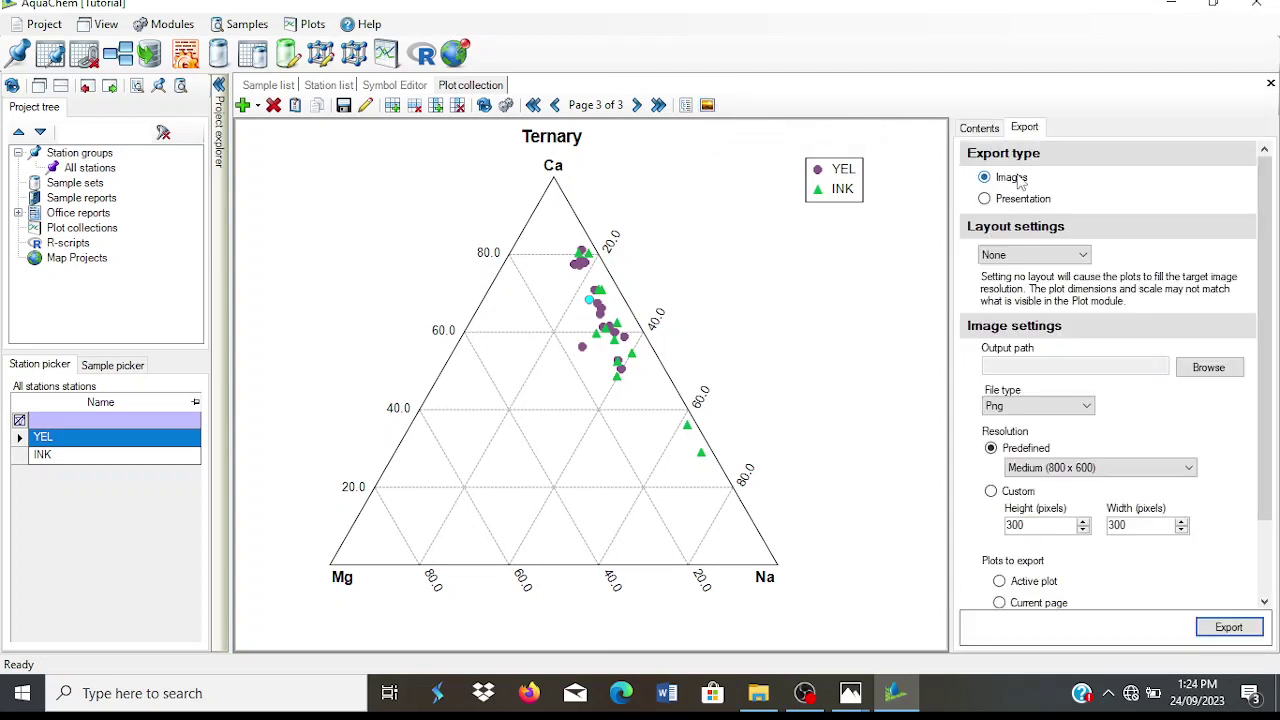
left_click(1203, 370)
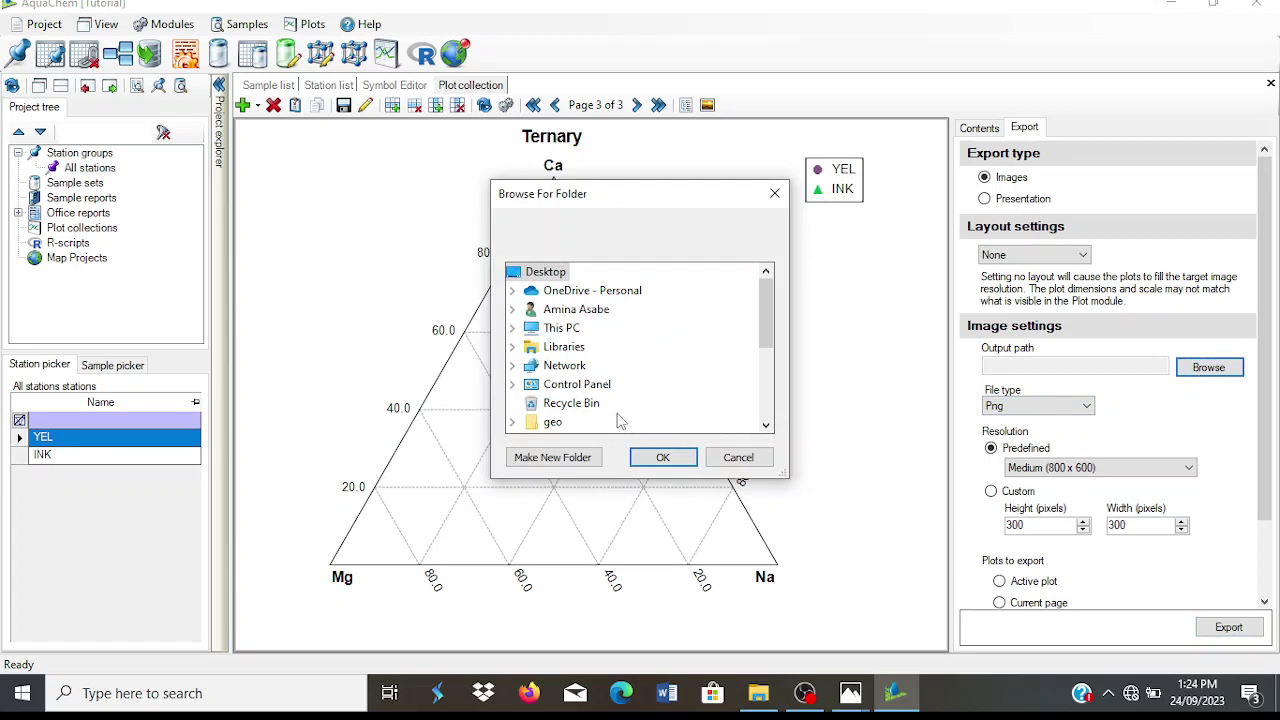
double_click(560, 348)
double_click(596, 385)
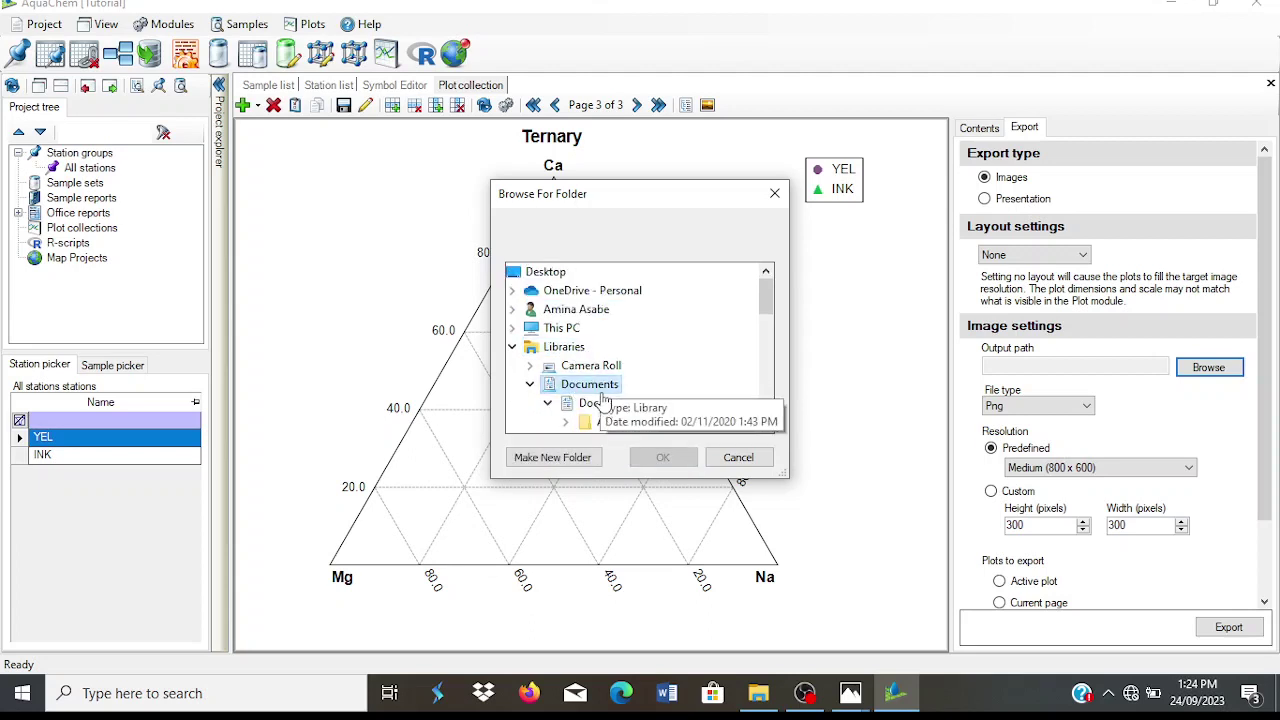
double_click(626, 423)
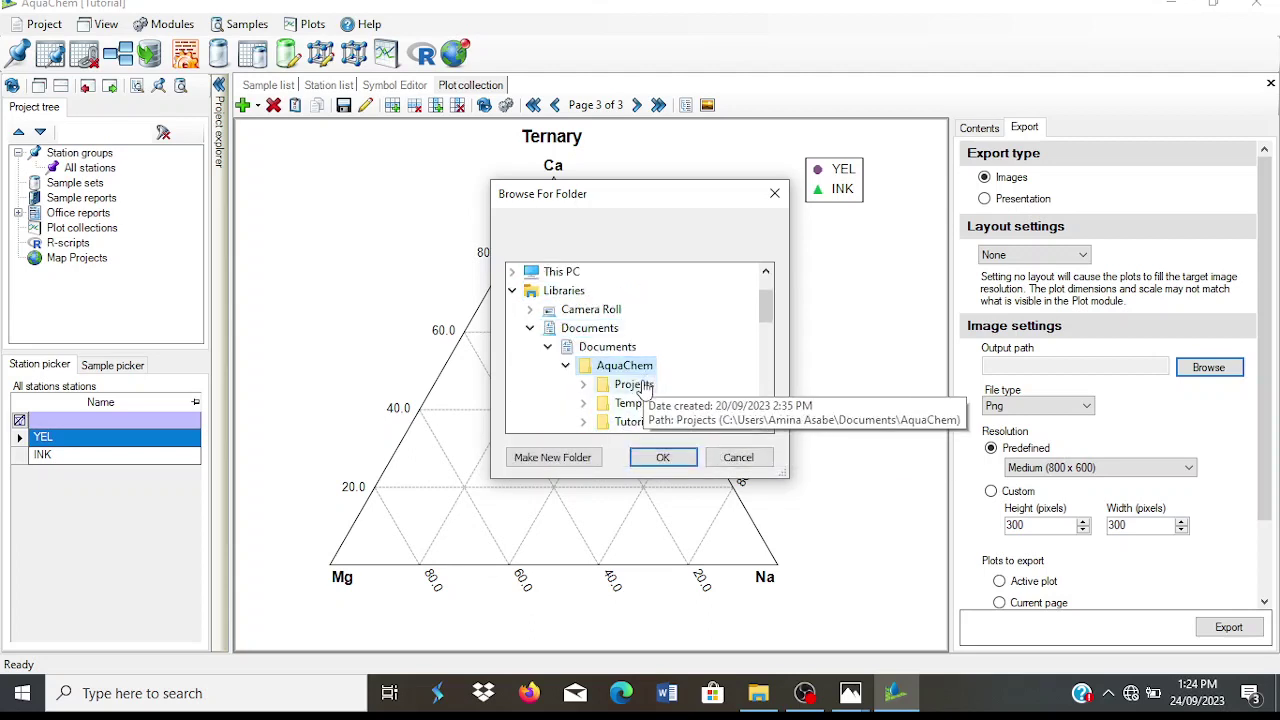
double_click(633, 421)
double_click(643, 406)
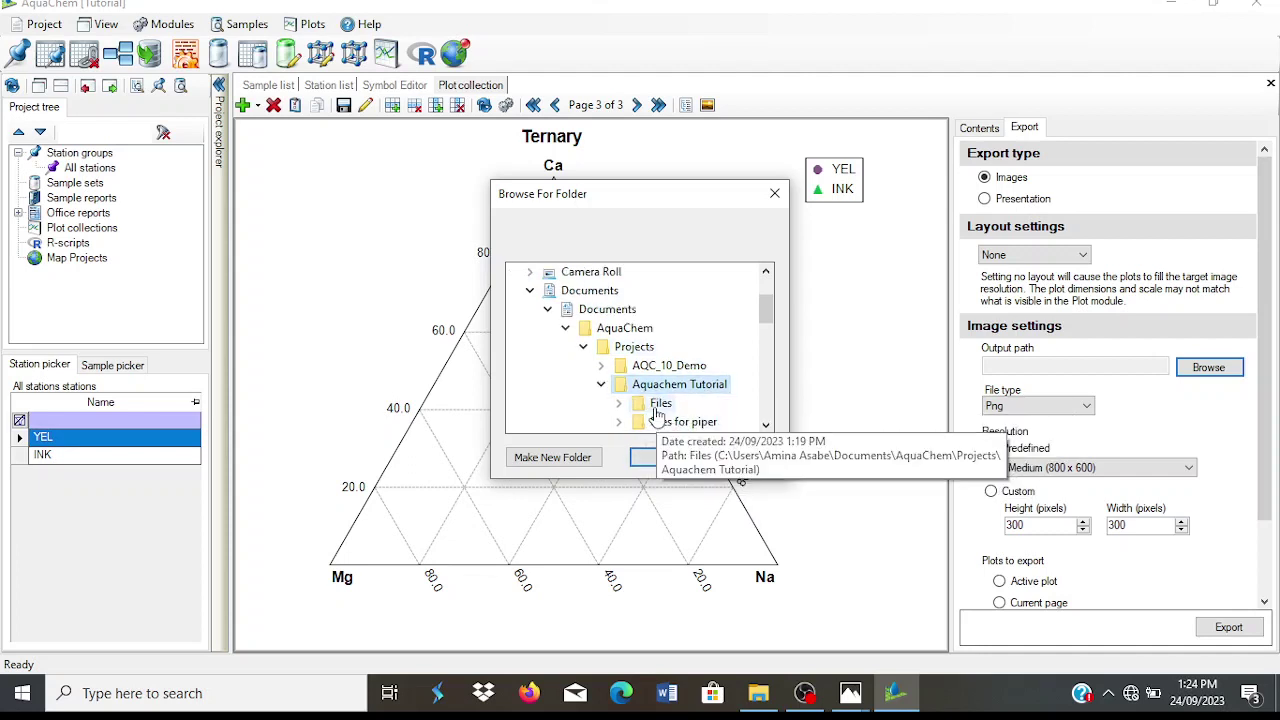
double_click(657, 405)
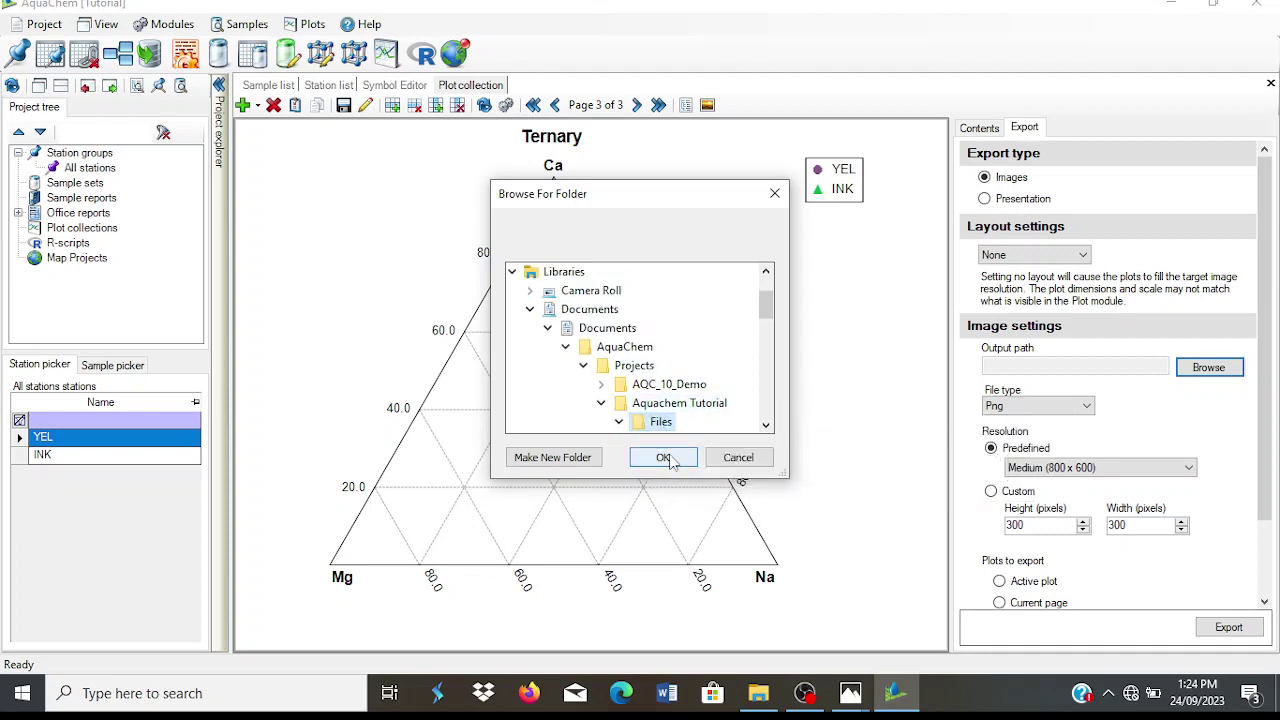
left_click(665, 457)
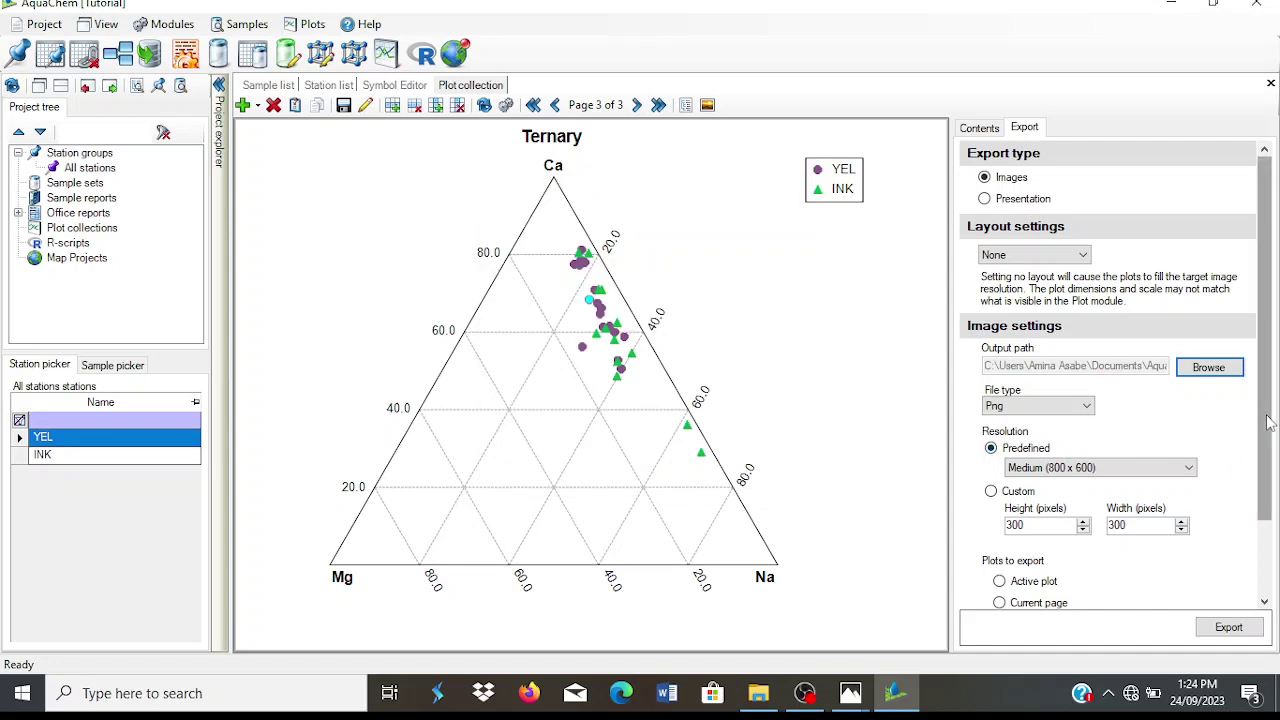
Export the whole plot collection as PNG images with one image per page, and open the output folder.
left_click_drag(1265, 445, 1277, 577)
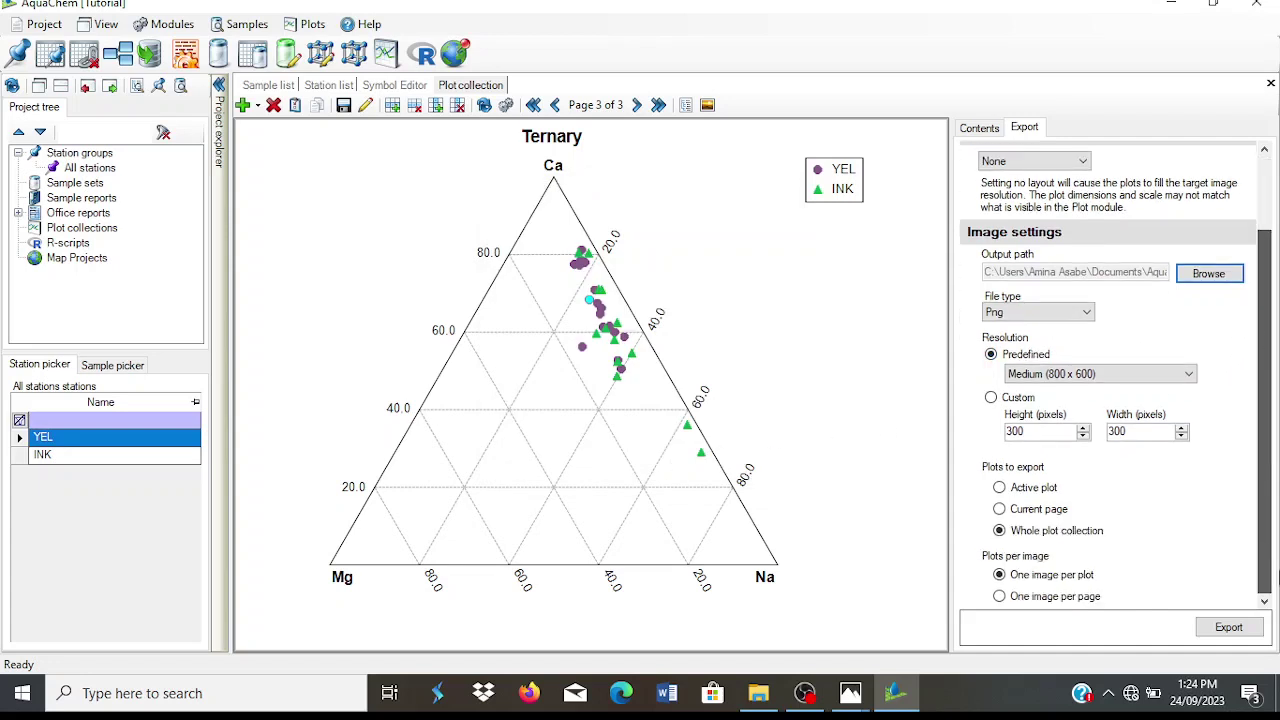
left_click(1000, 597)
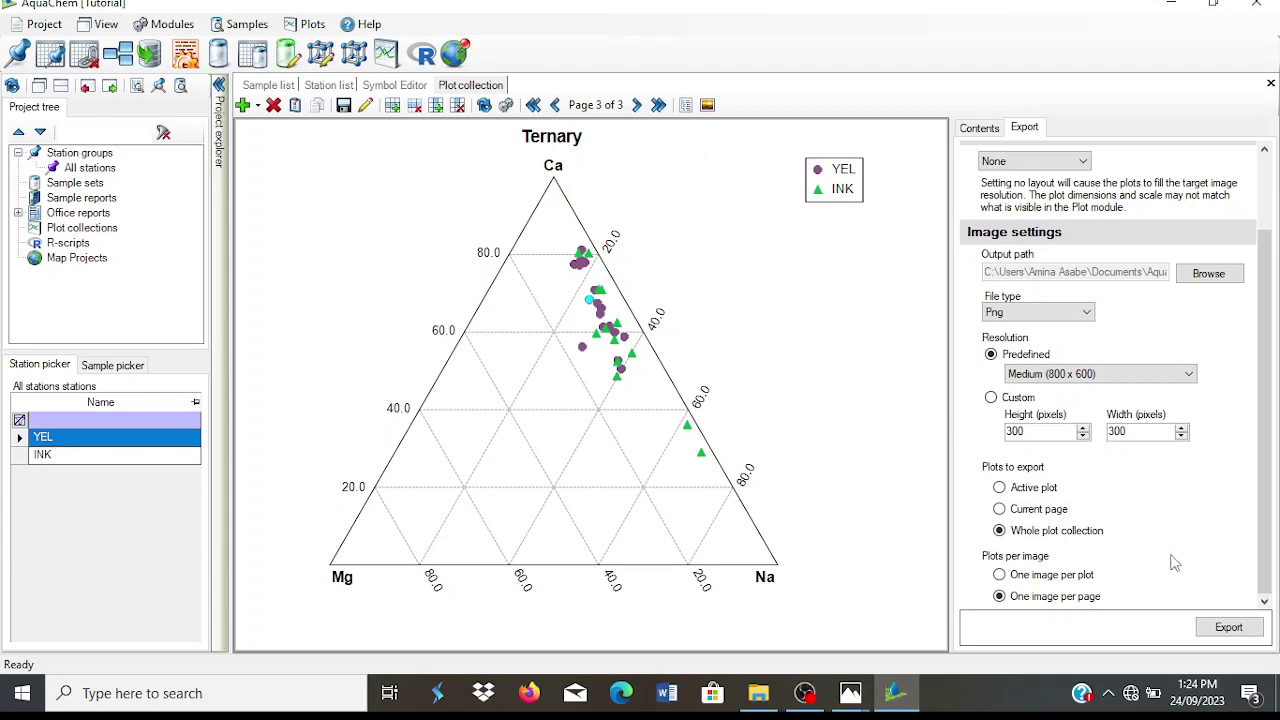
left_click(1228, 625)
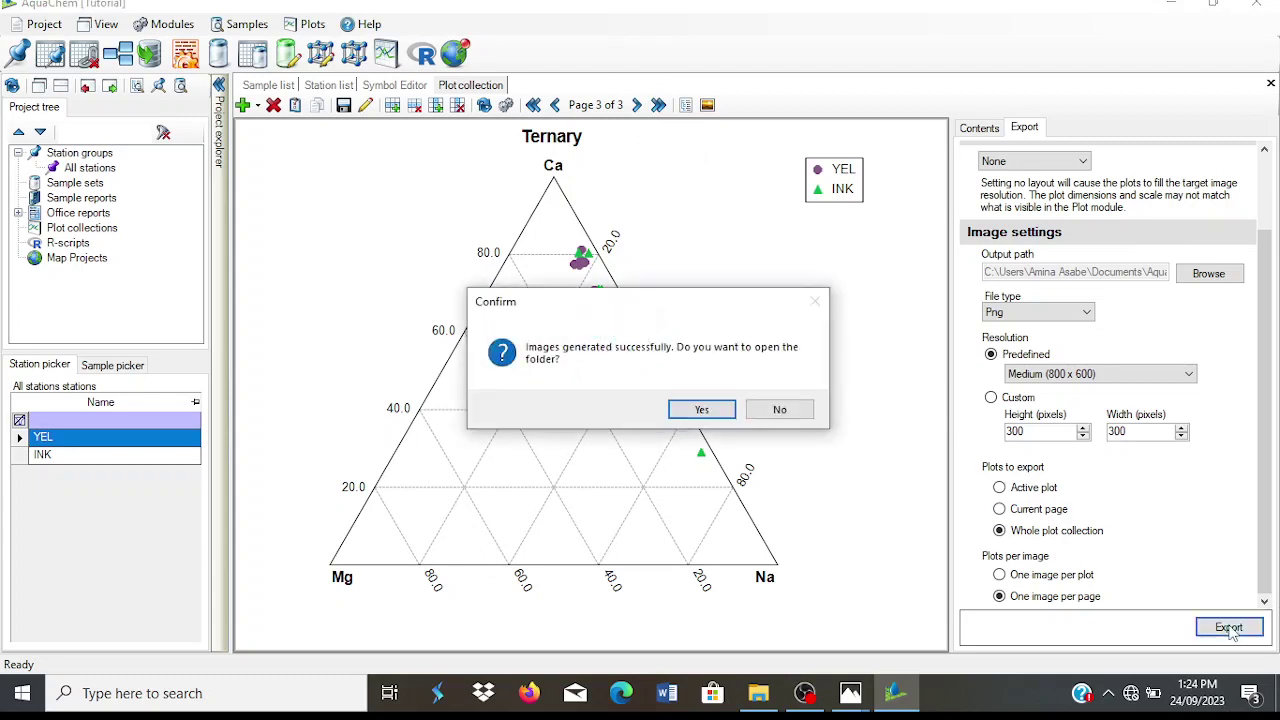
left_click(702, 410)
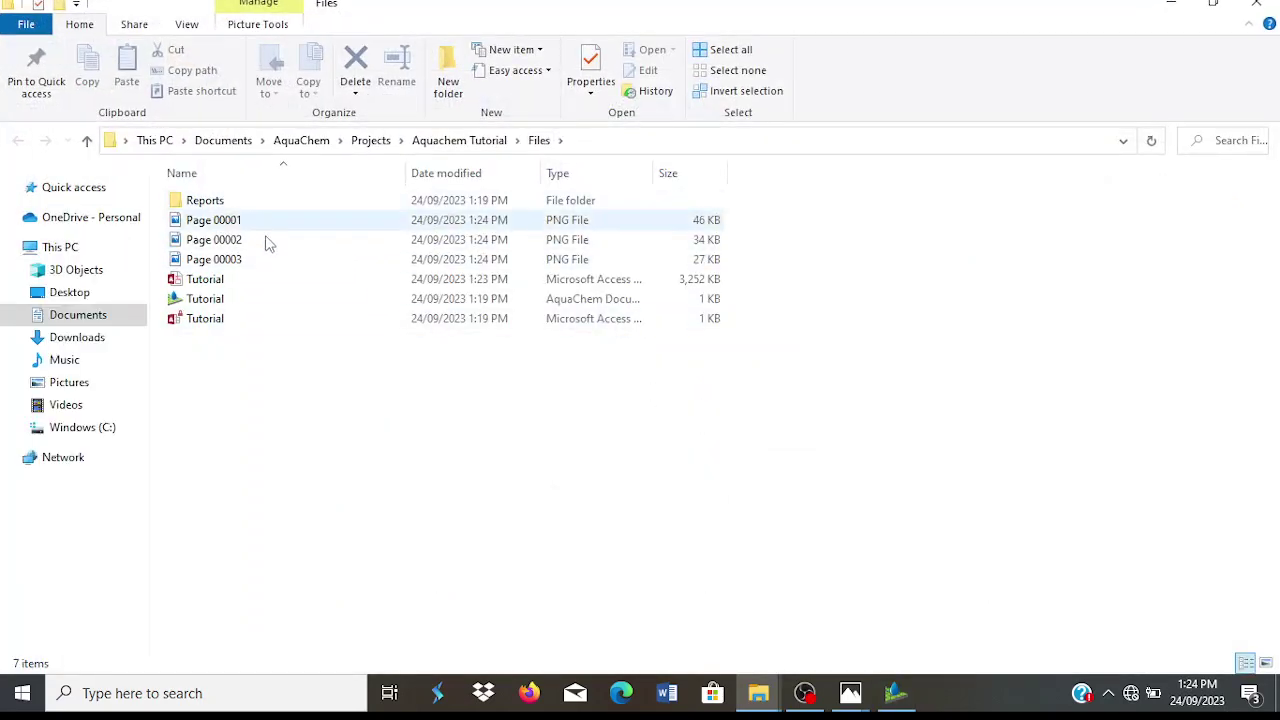
Review the exported images Page 00001 through Page 00003 in the photo viewer and close it.
left_click(291, 222)
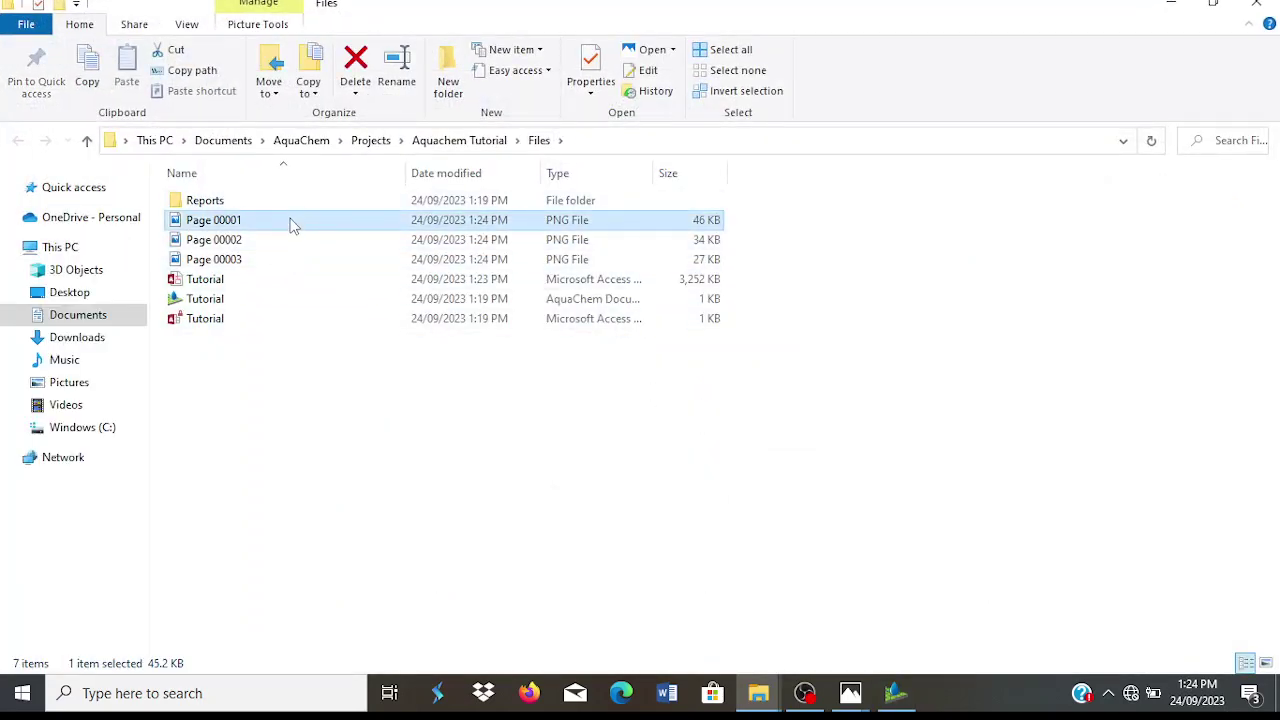
double_click(293, 224)
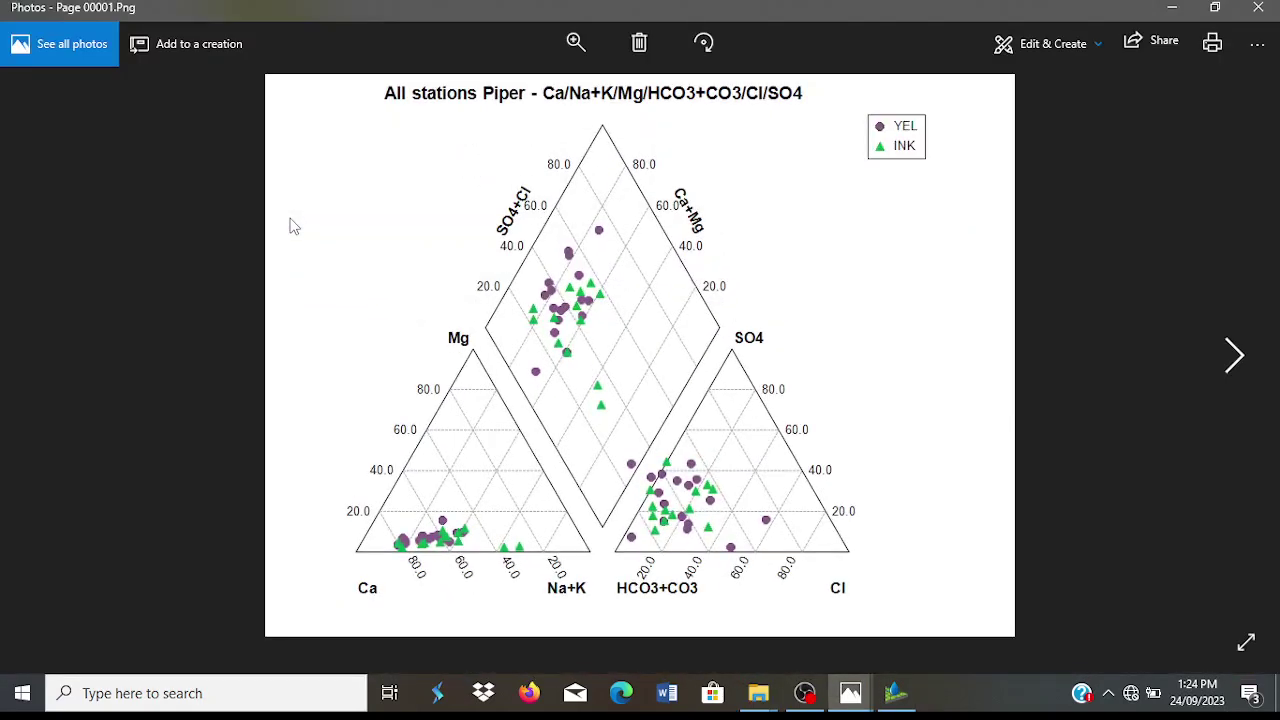
key("Right")
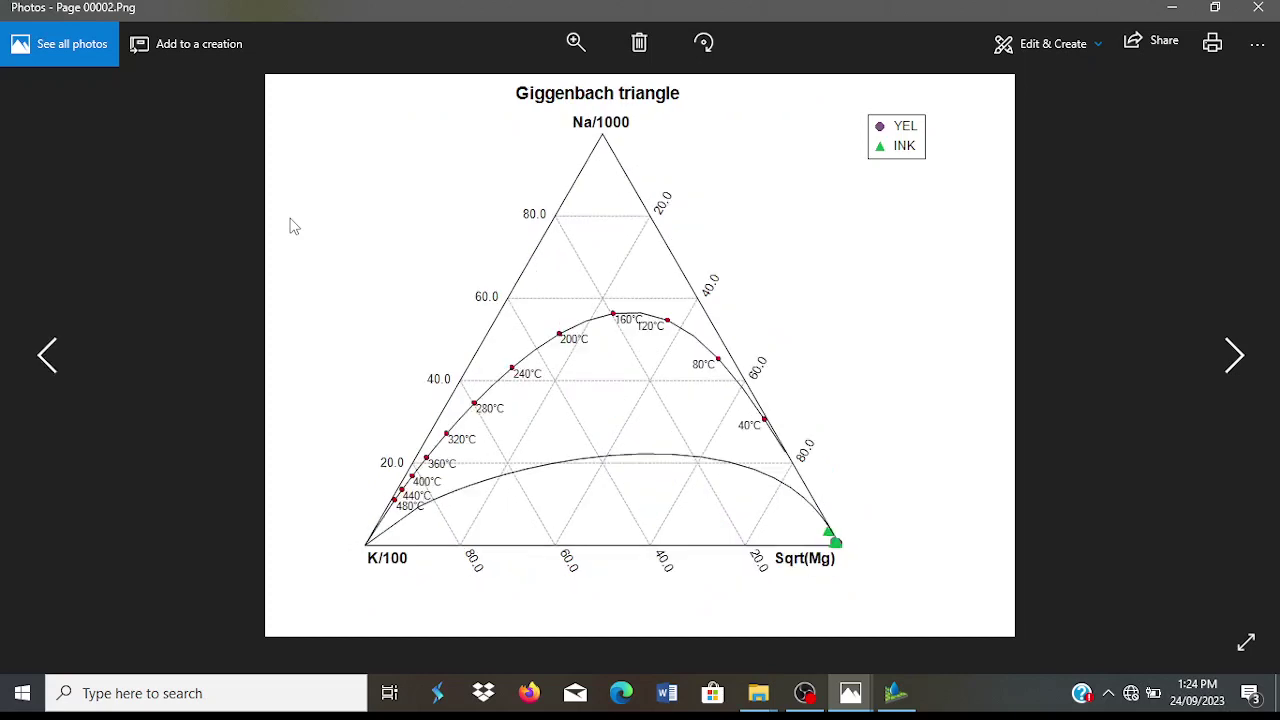
key("Right")
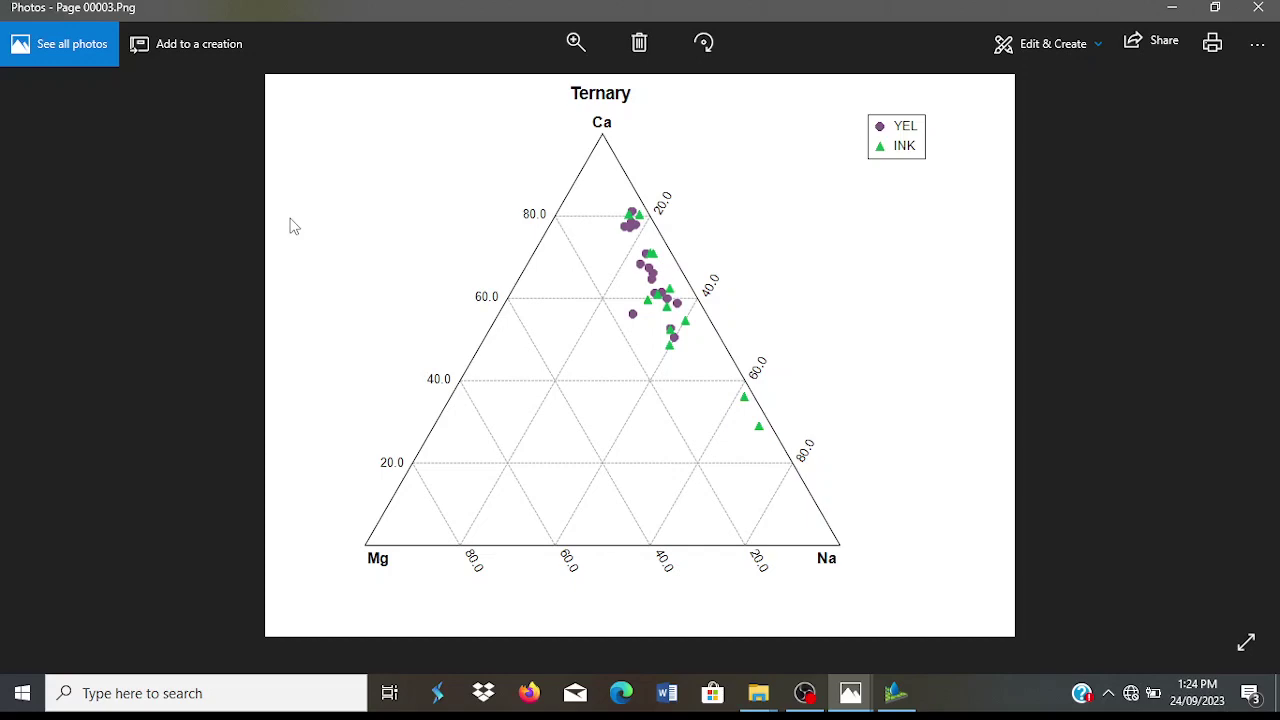
left_click(1260, 8)
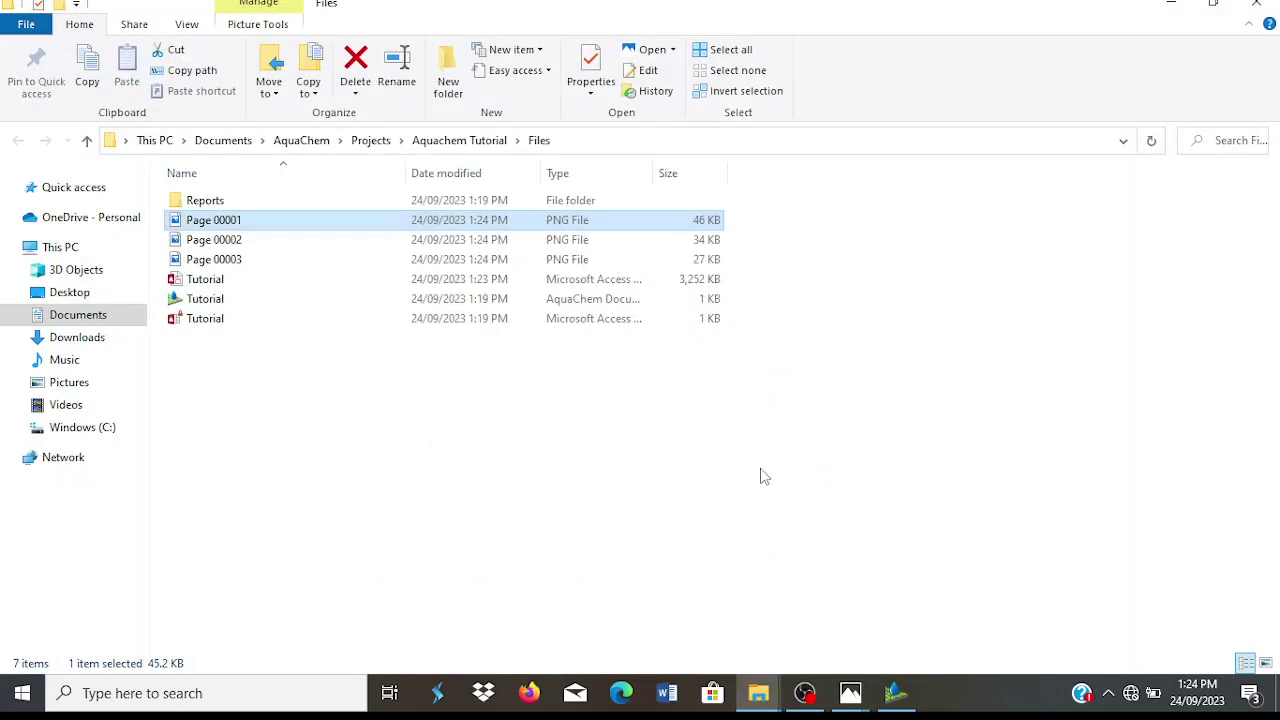